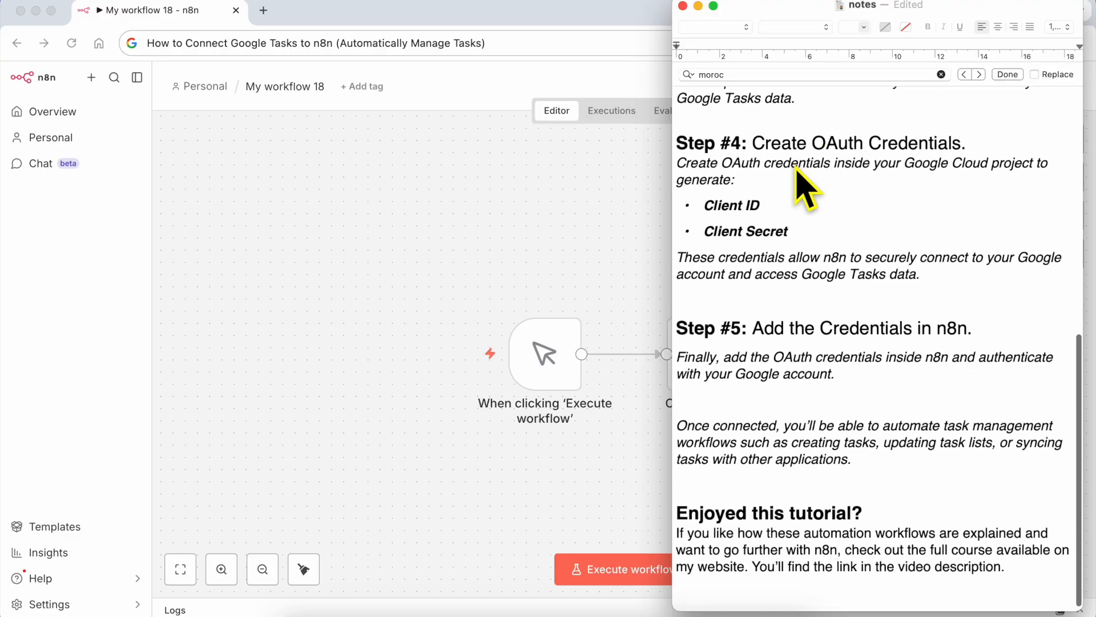
pyautogui.keyDown('shift'); pyautogui.click(856, 367); pyautogui.keyUp('shift')
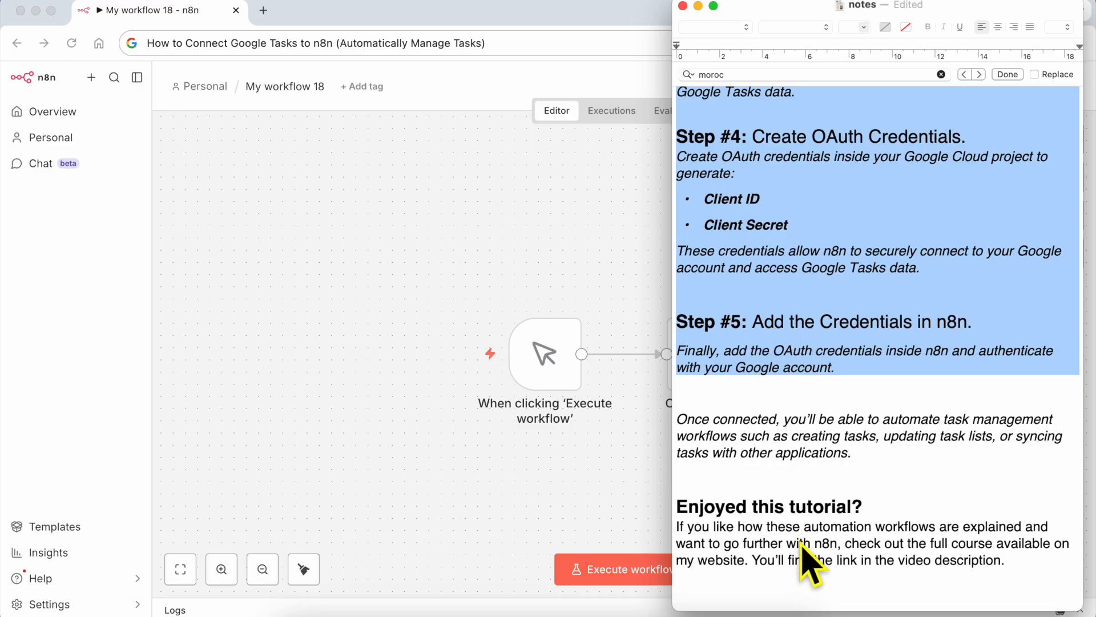
pyautogui.tripleClick(778, 502)
pyautogui.keyDown('shift'); pyautogui.click(770, 575); pyautogui.keyUp('shift')
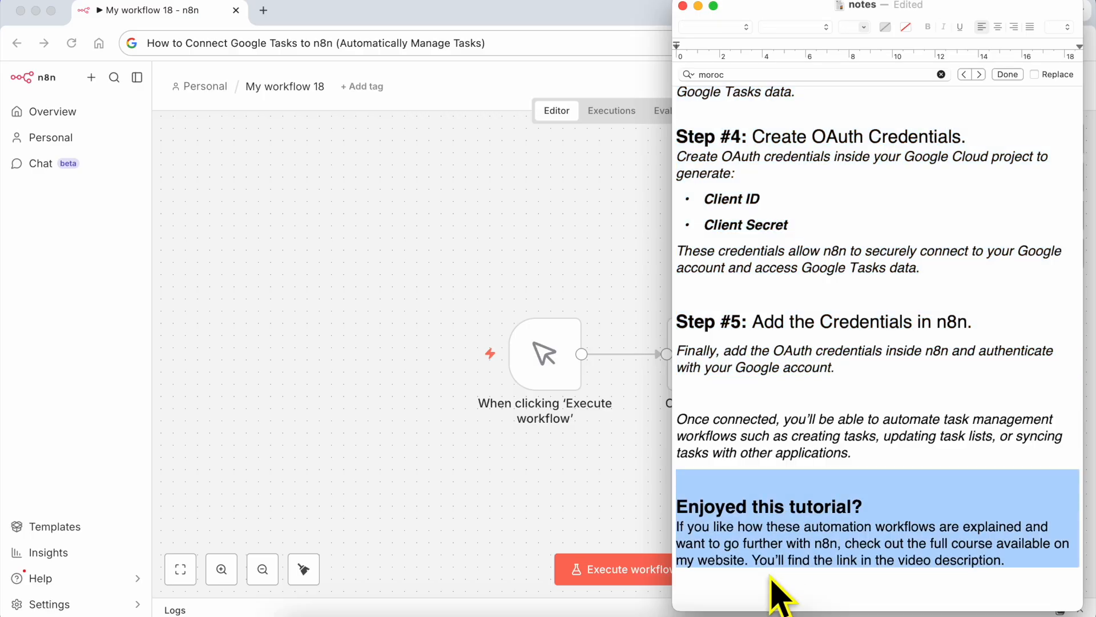
# - Return to the n8n workflow and delete its manual trigger and Create a task nodes
pyautogui.click(522, 446)
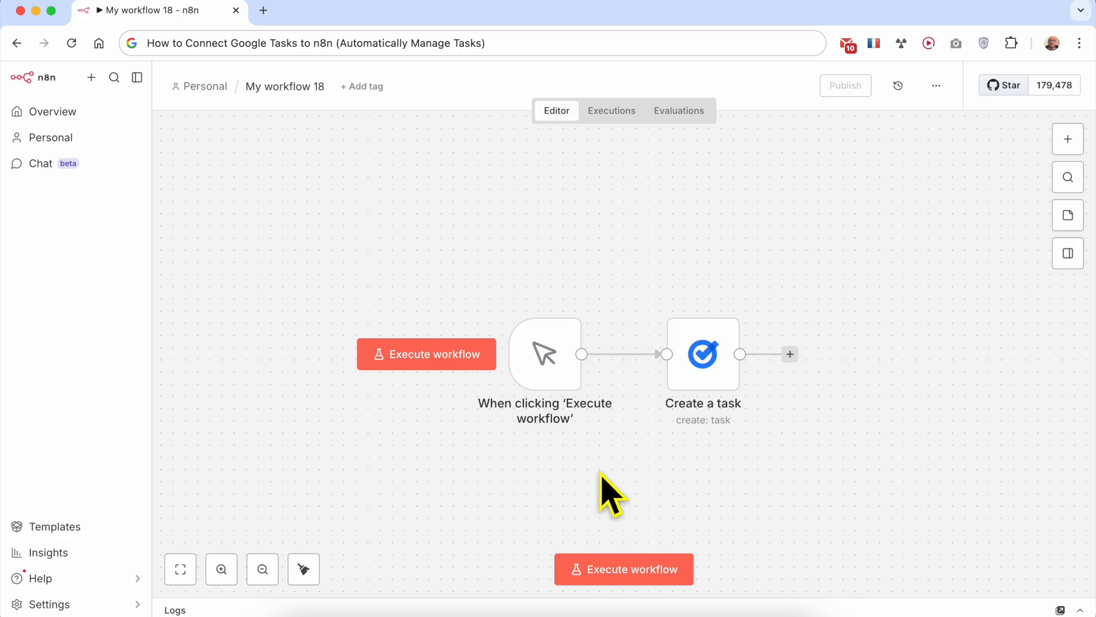
pyautogui.moveTo(807, 257); pyautogui.dragTo(470, 473)
pyautogui.press('Delete')
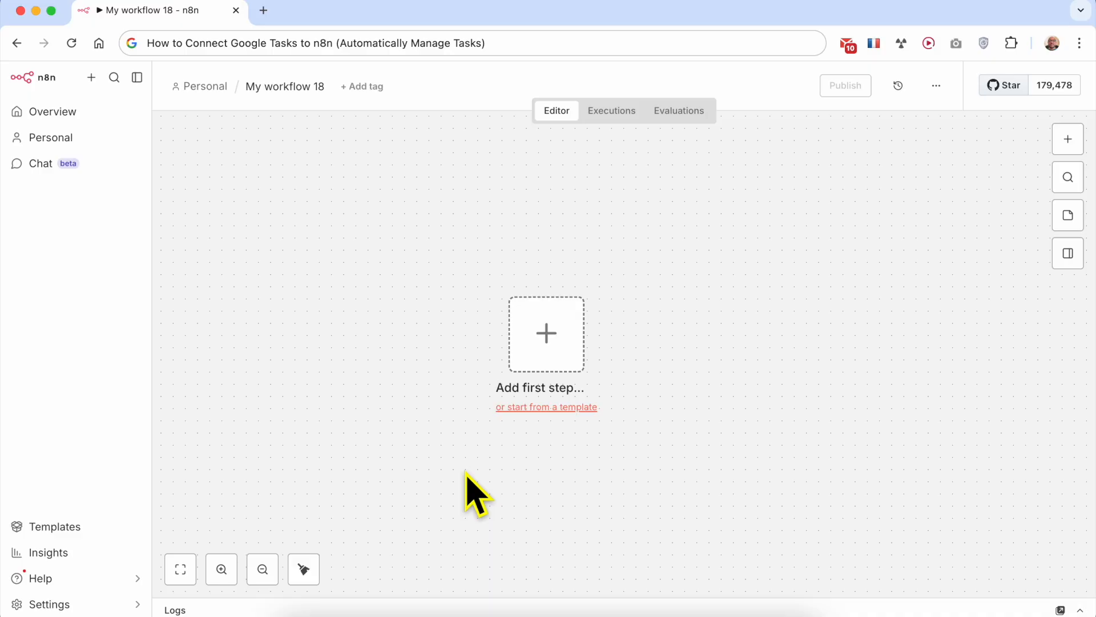
pyautogui.click(451, 613)
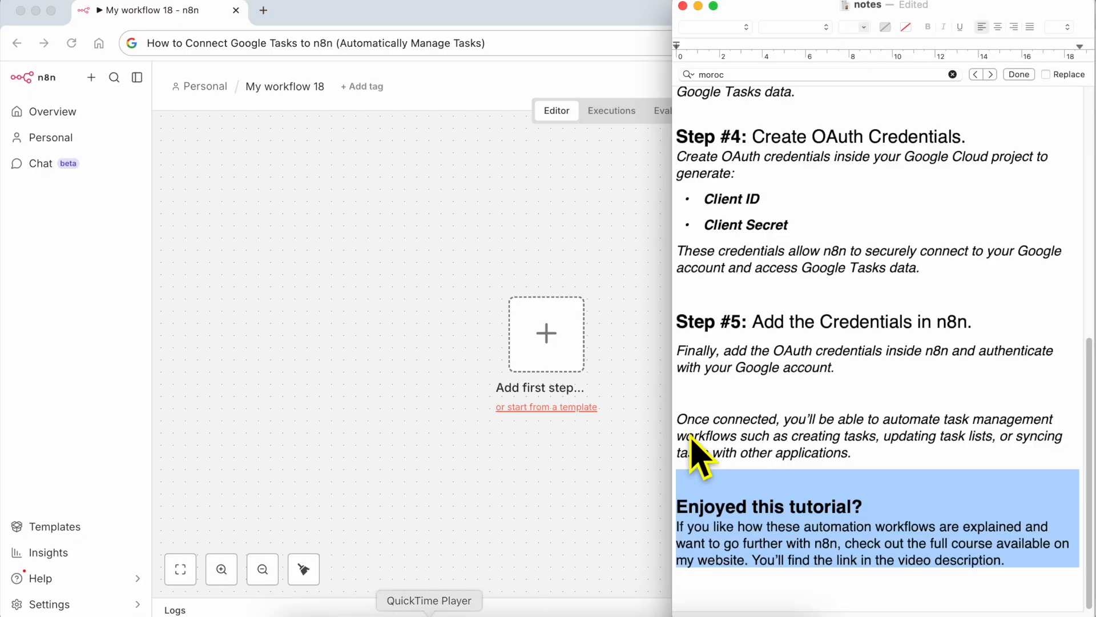
pyautogui.scroll(10, 743, 411)
pyautogui.tripleClick(782, 106)
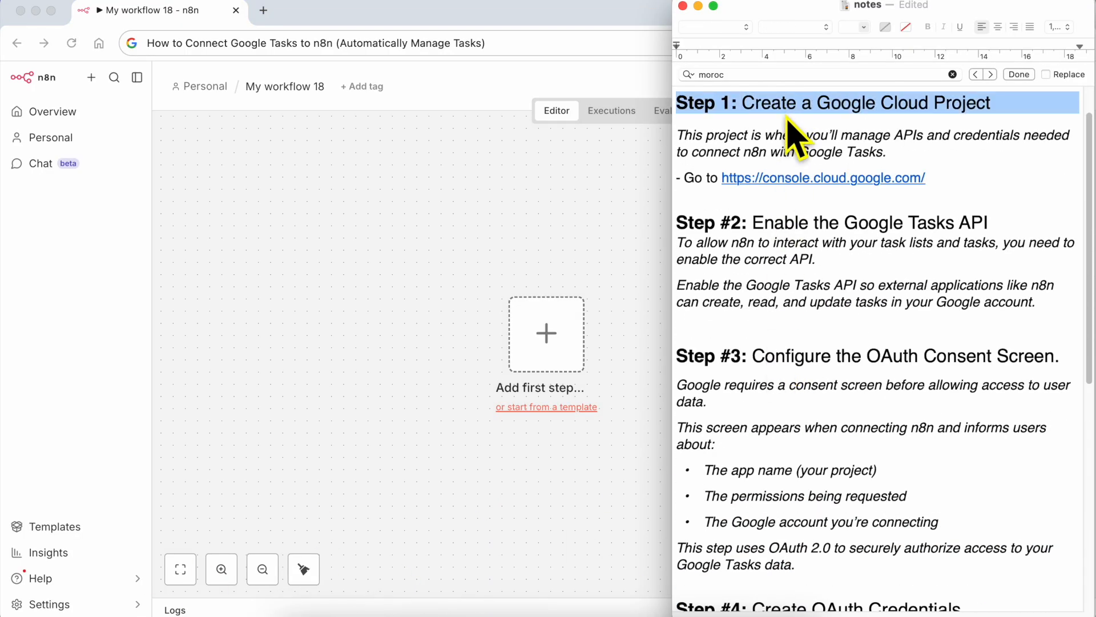
pyautogui.scroll(2, 791, 148)
# - Add a manual trigger as the first step of the empty workflow
pyautogui.click(662, 273)
pyautogui.click(545, 337)
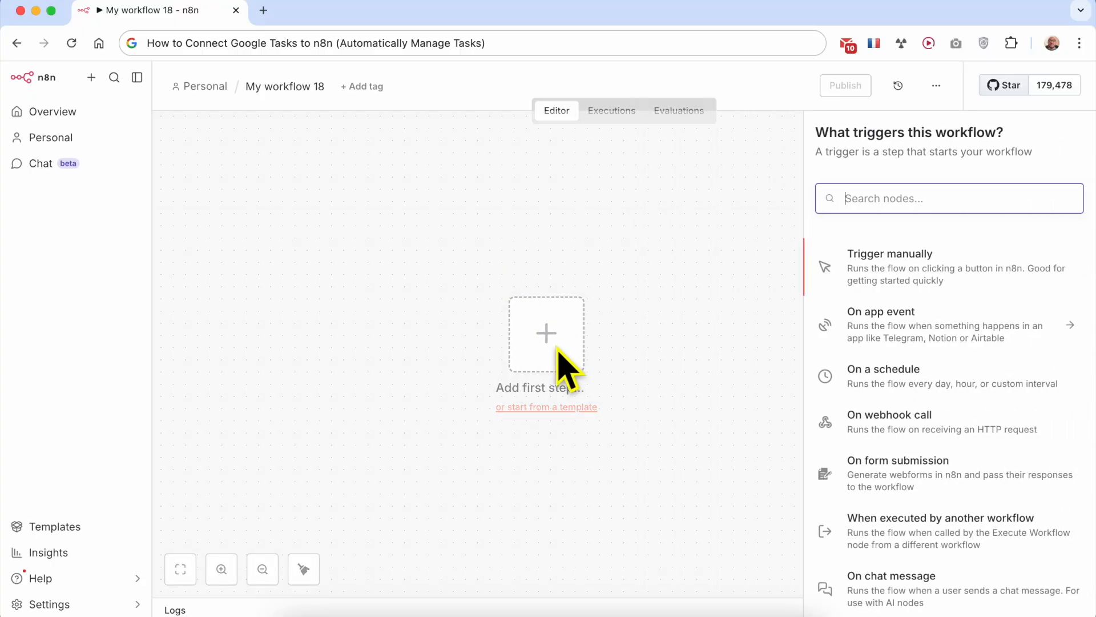
pyautogui.click(908, 283)
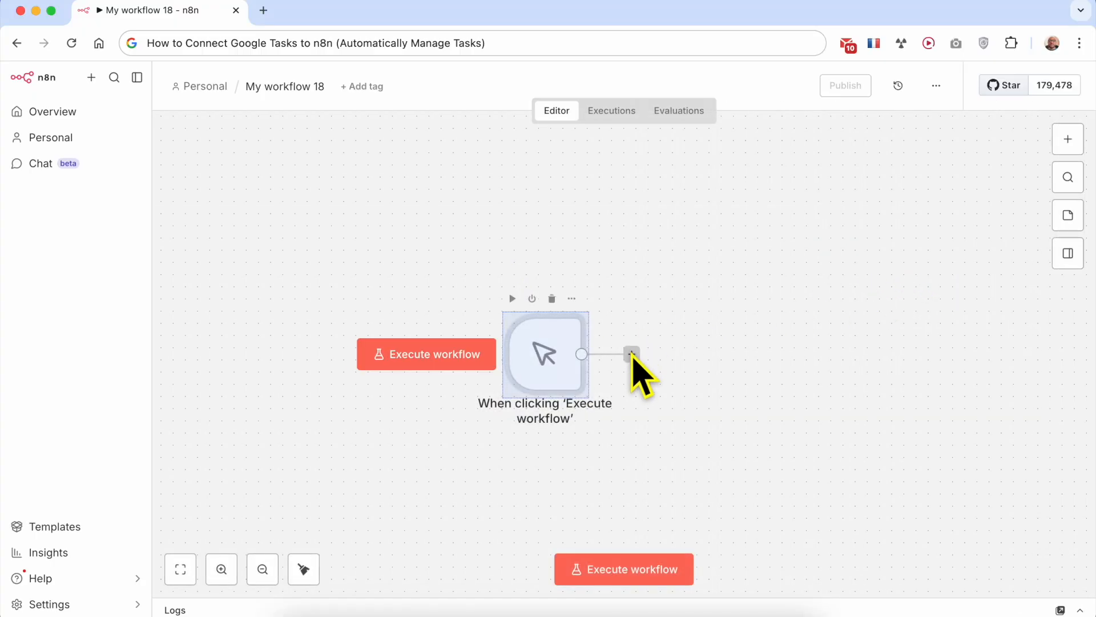
# - Find Google Tasks and add its Create a task action after the manual trigger
pyautogui.click(631, 354)
pyautogui.write('google')
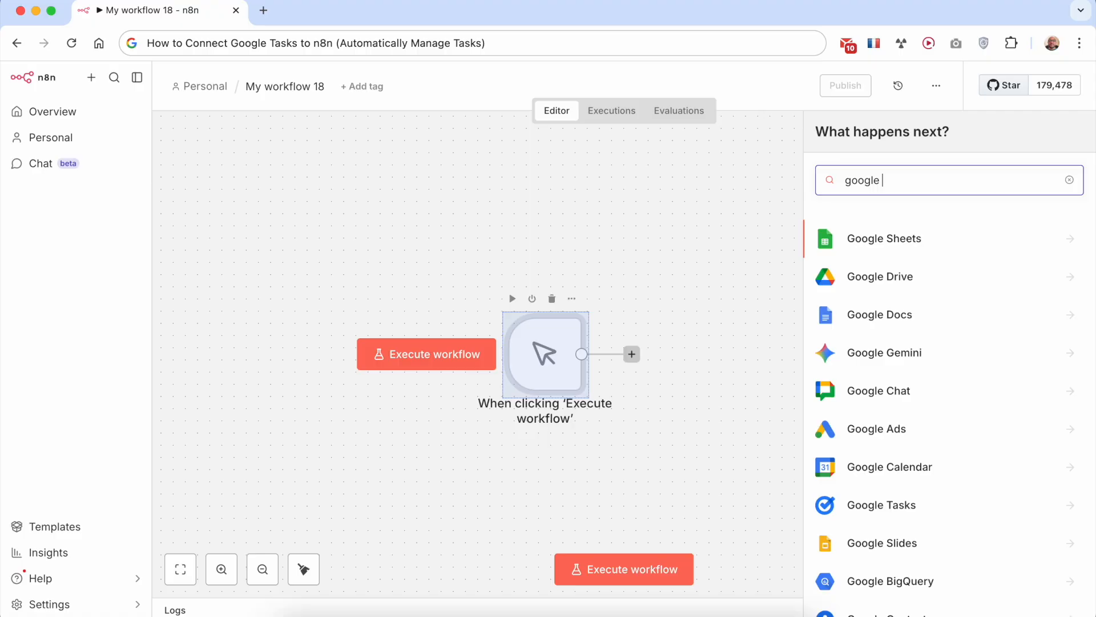
pyautogui.write(' tasks')
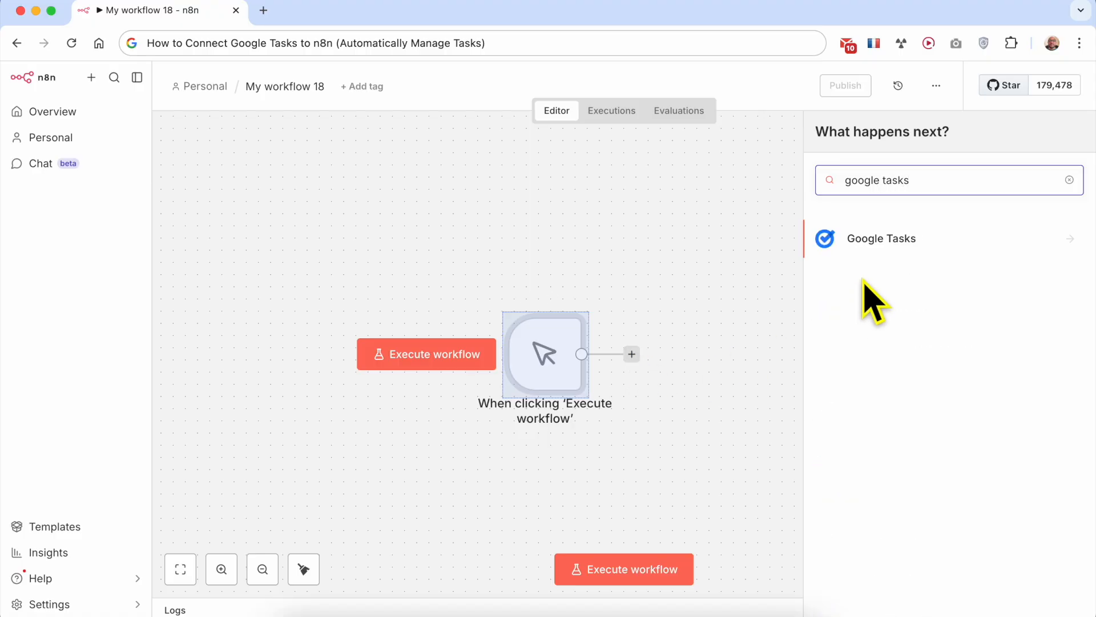
pyautogui.click(886, 245)
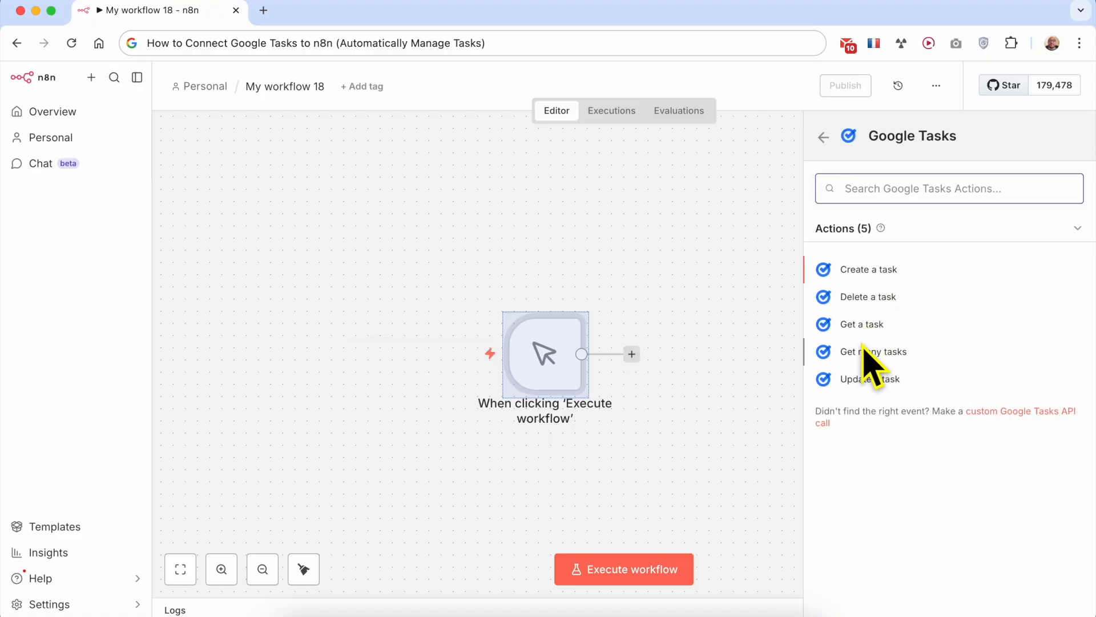
pyautogui.click(879, 270)
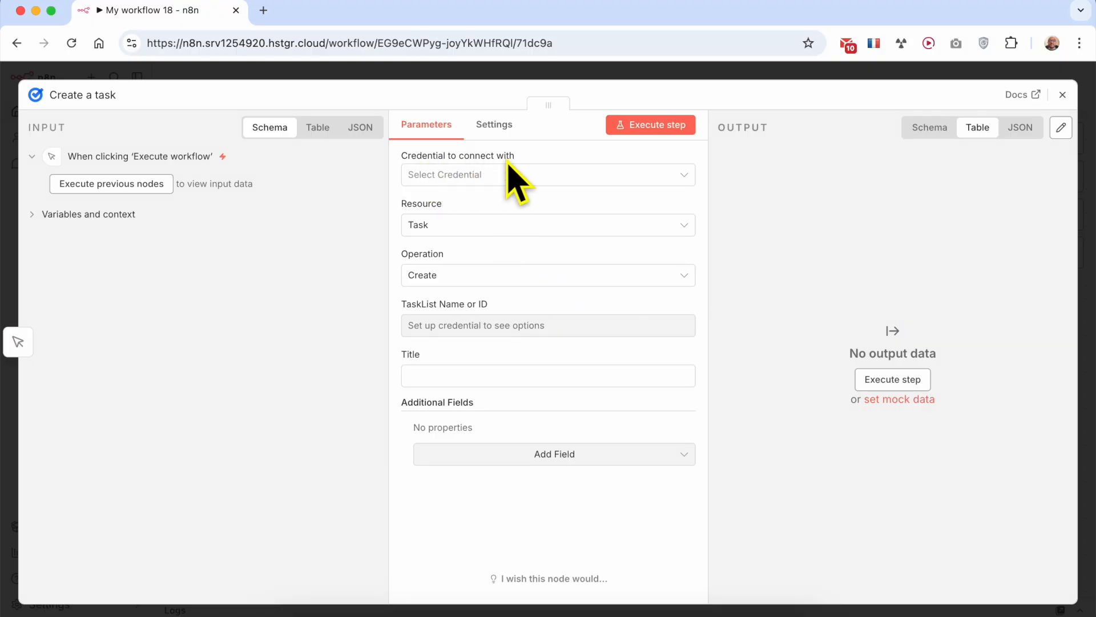
# - Start a new credential for the Create a task node's Google Tasks connection
pyautogui.click(461, 182)
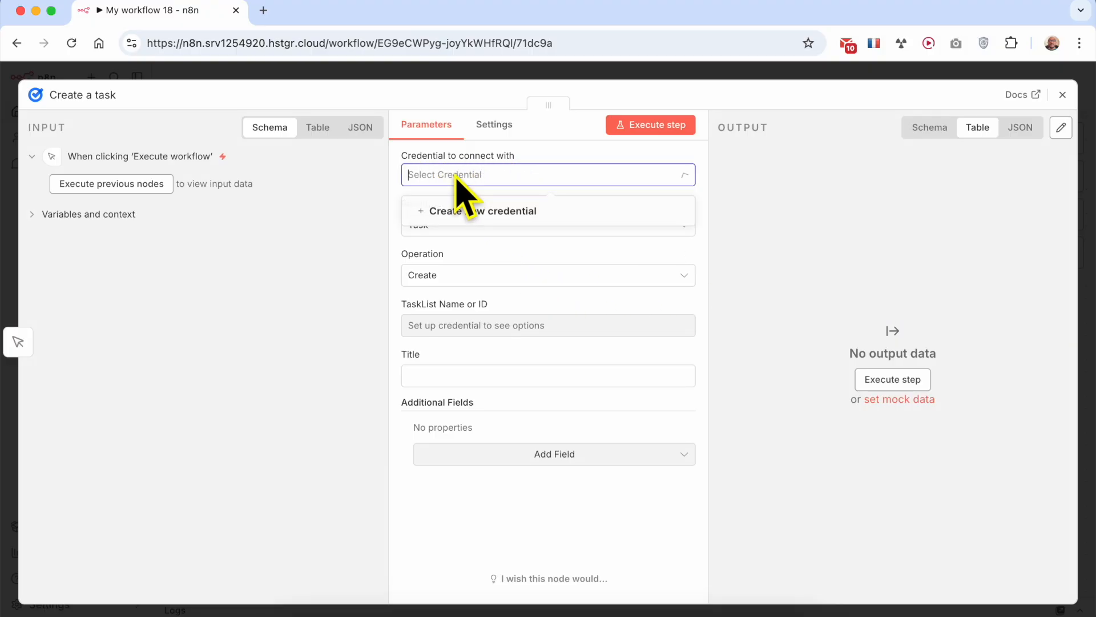
pyautogui.click(491, 220)
pyautogui.scroll(-1, 566, 363)
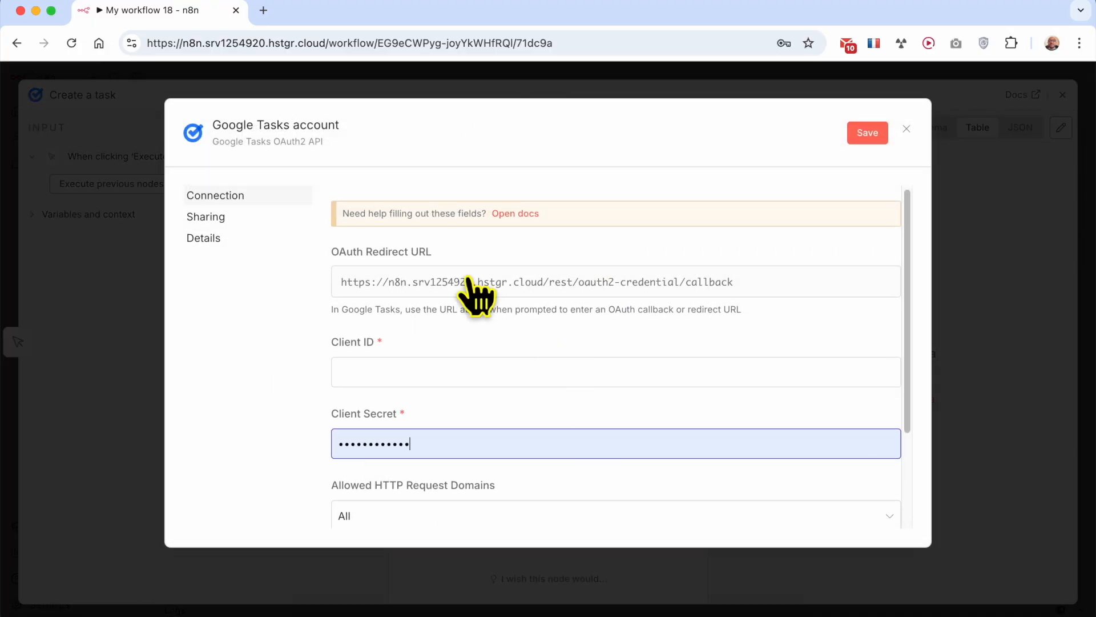
# - Switch to the notes in TextEdit and open the console.cloud.google.com link given under Step 1
pyautogui.press('super+Tab')
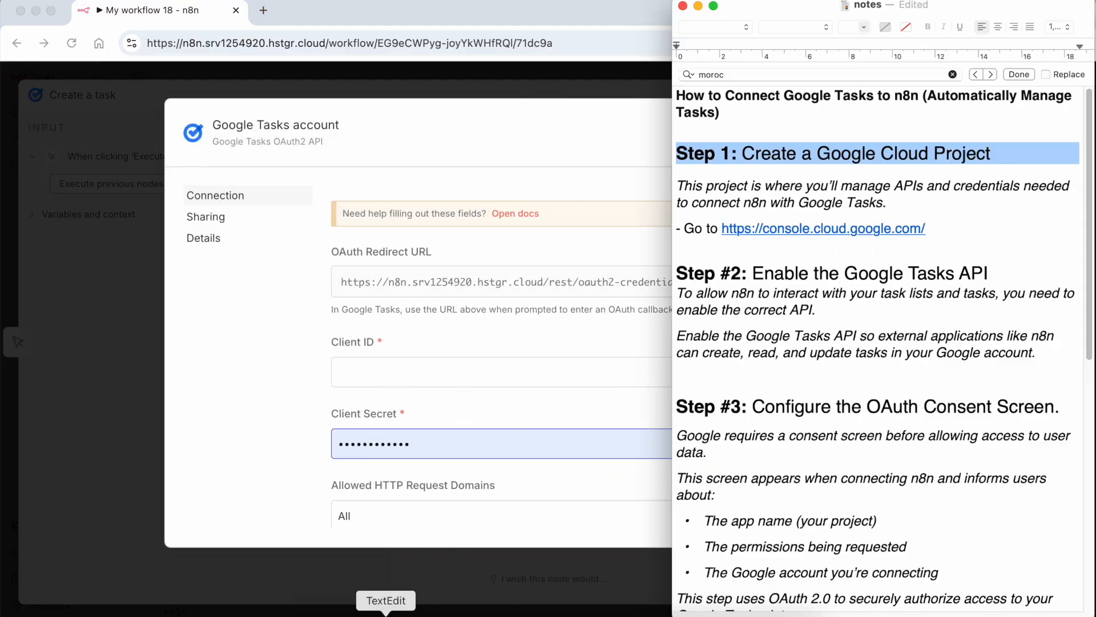
pyautogui.doubleClick(765, 154)
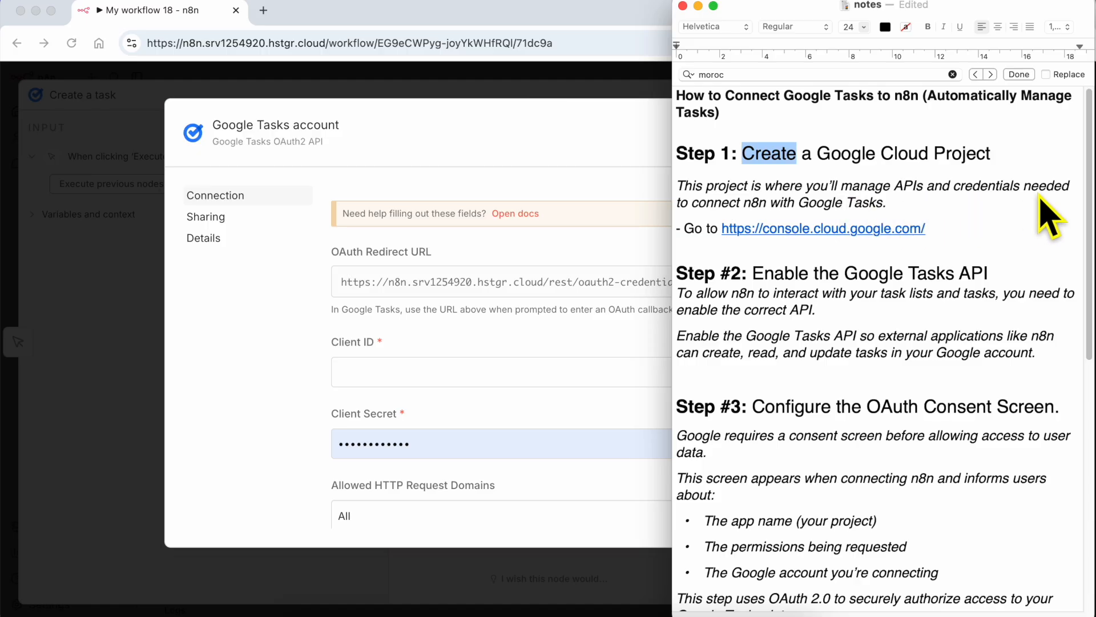
pyautogui.click(804, 228)
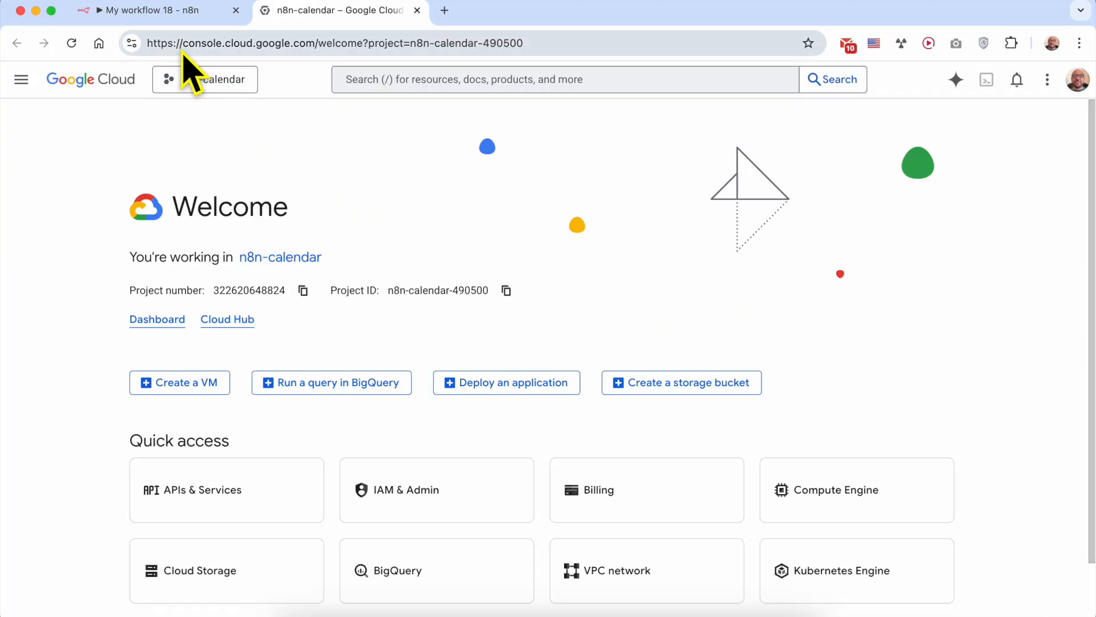
pyautogui.moveTo(183, 43); pyautogui.dragTo(315, 43)
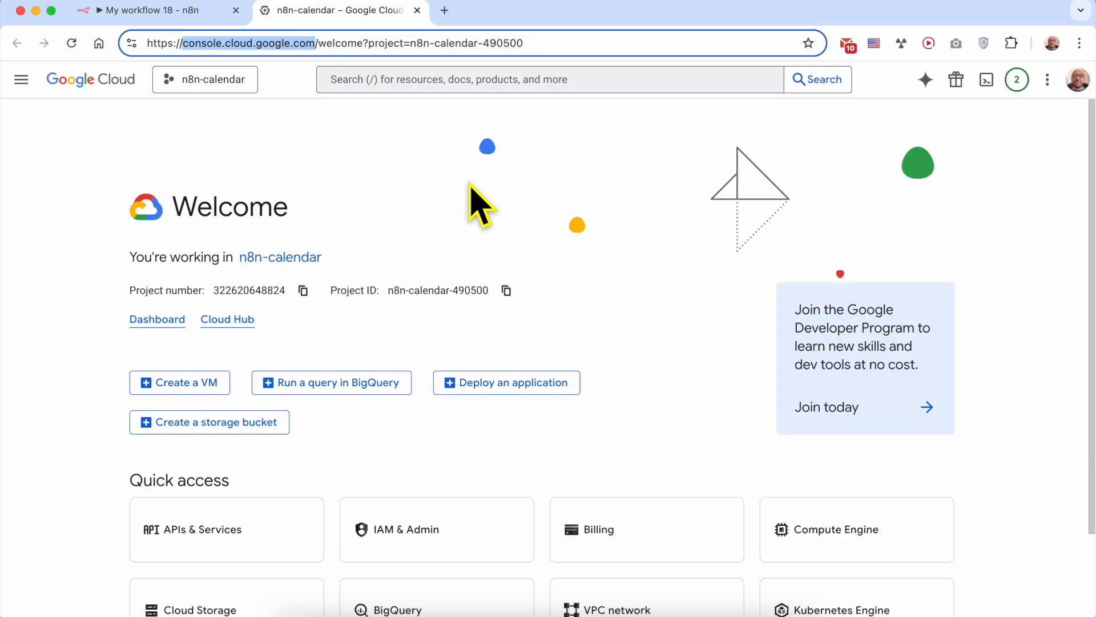
pyautogui.click(505, 167)
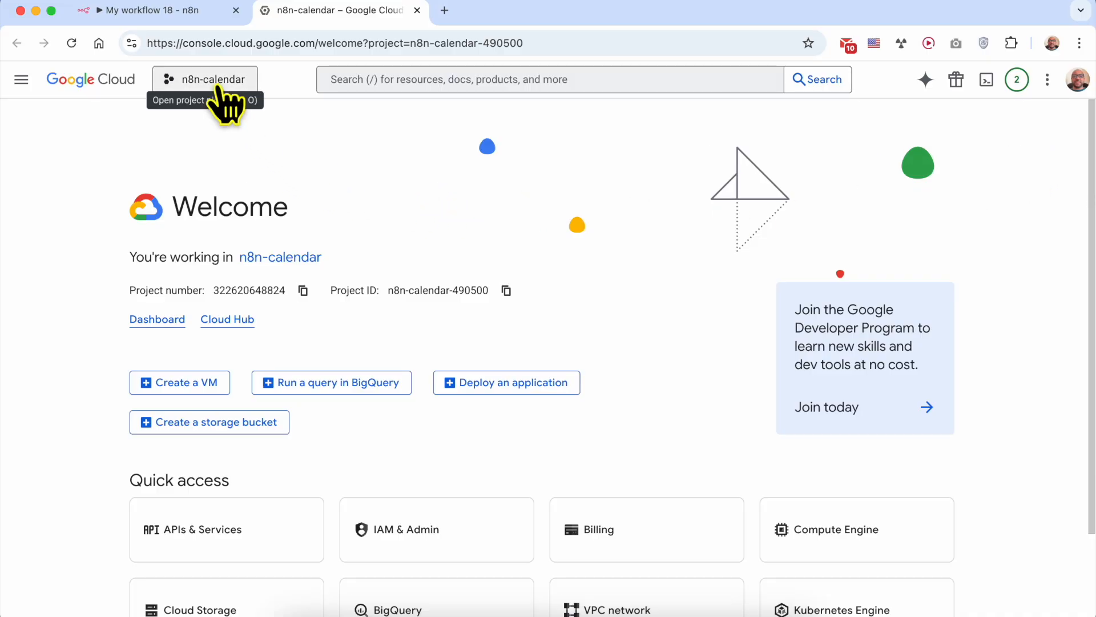
# - Create a new Google Cloud project named n8n-tasks with no organization
pyautogui.click(227, 89)
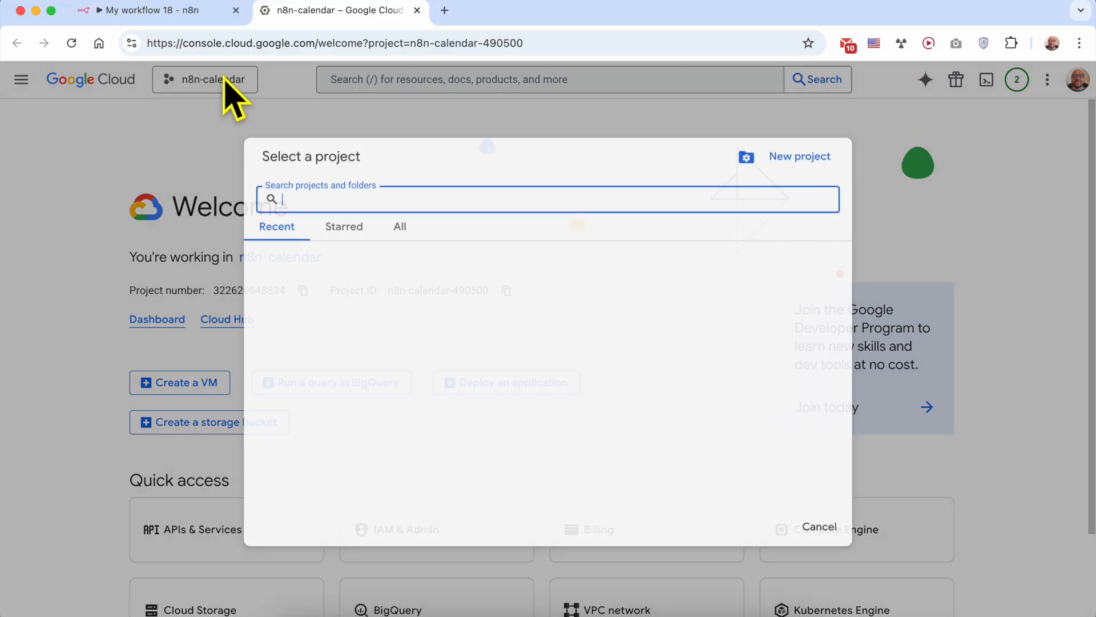
pyautogui.click(798, 161)
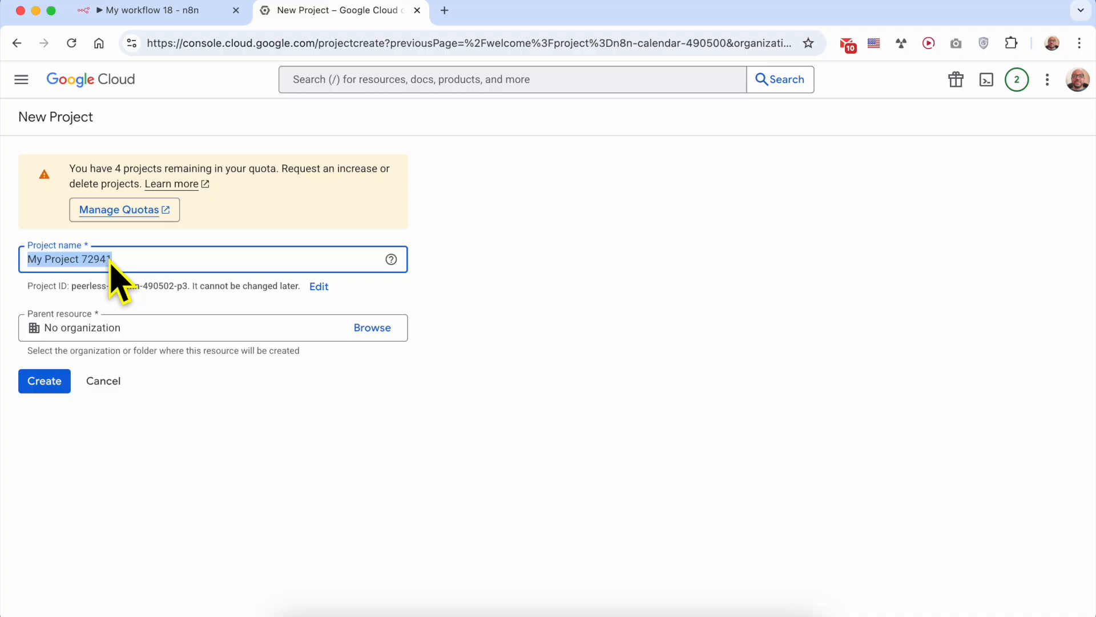
pyautogui.write('n8n-tasks')
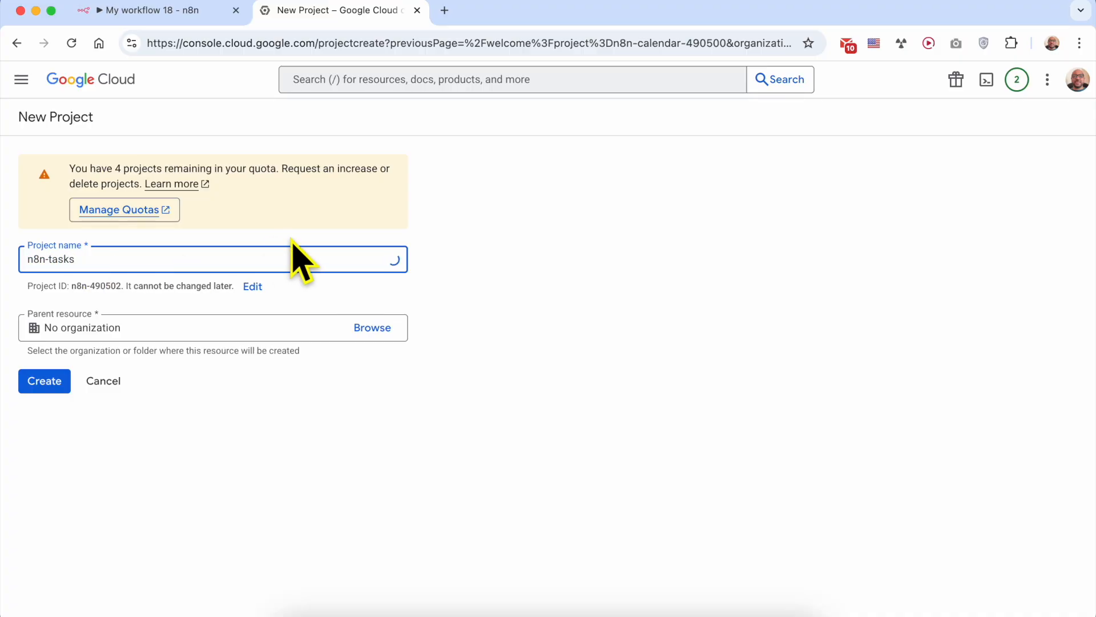
pyautogui.click(46, 383)
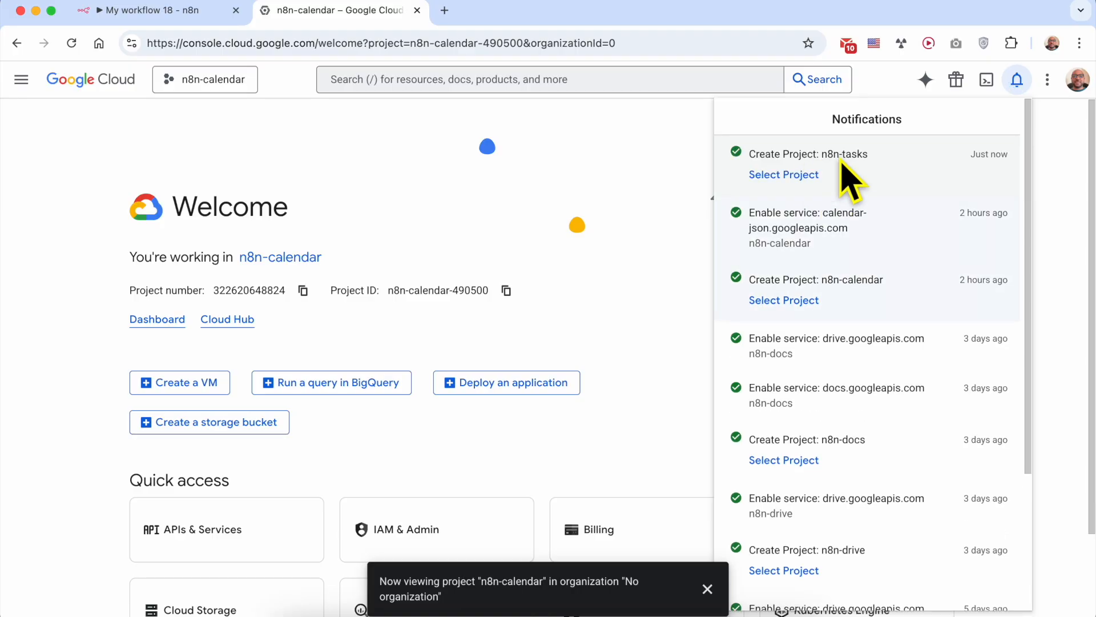
# - Make n8n-tasks the active Google Cloud project and dismiss the project notification
pyautogui.click(418, 178)
pyautogui.click(230, 87)
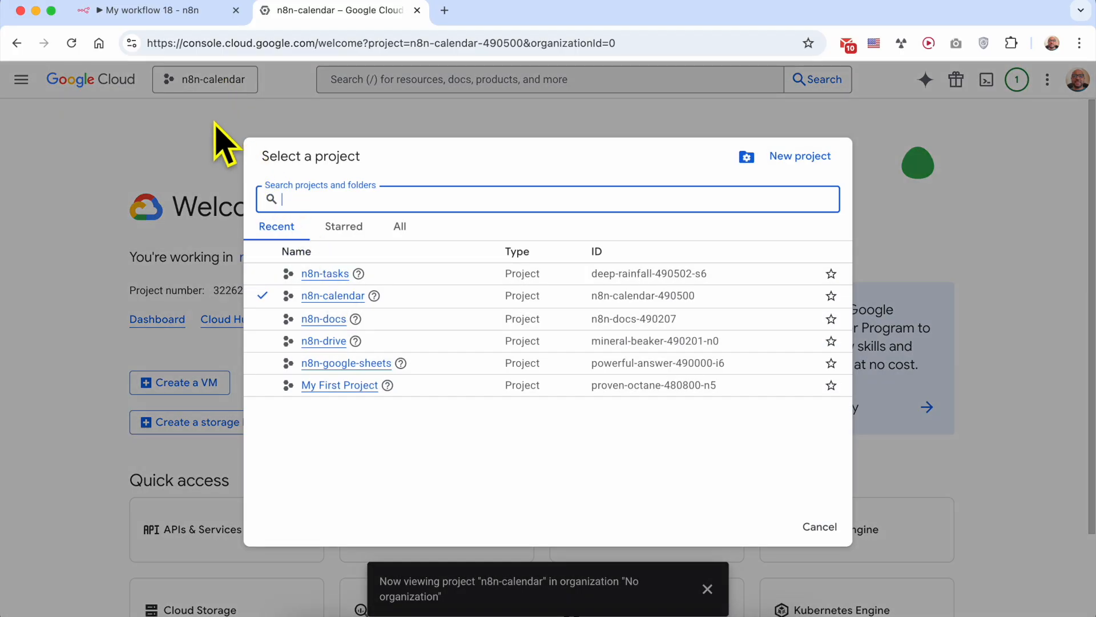
pyautogui.click(330, 275)
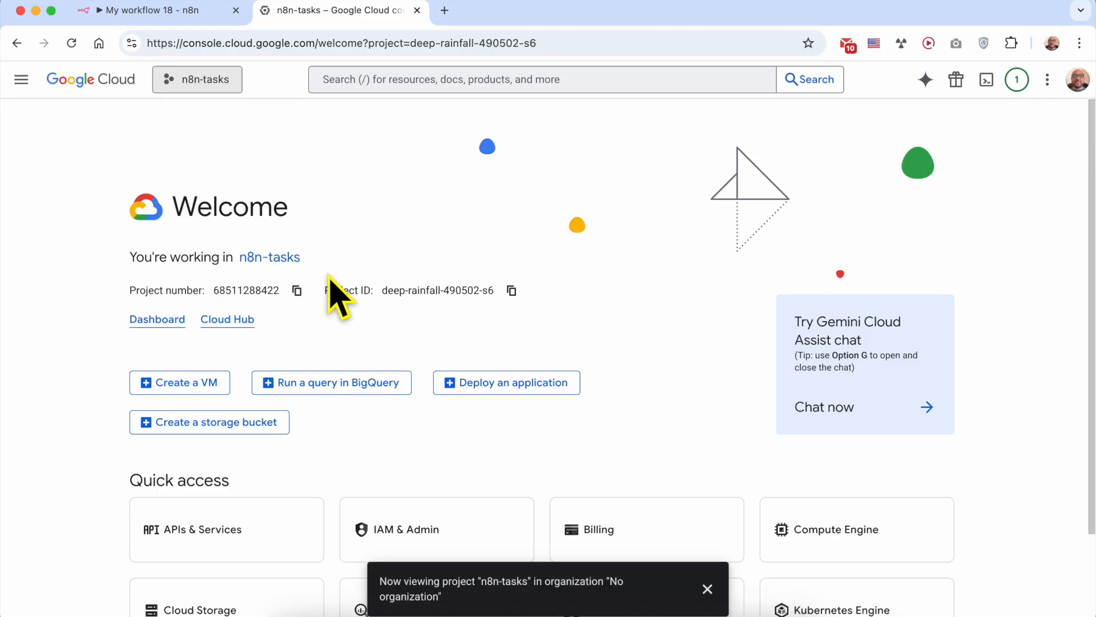
pyautogui.moveTo(379, 582); pyautogui.dragTo(393, 579)
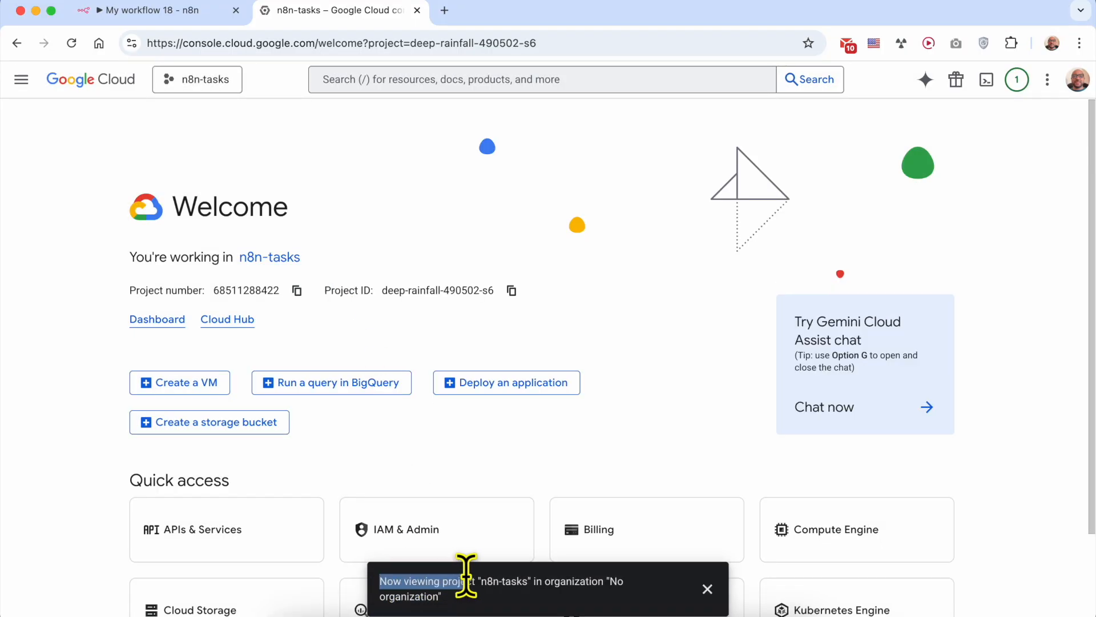
pyautogui.moveTo(494, 574); pyautogui.dragTo(533, 580)
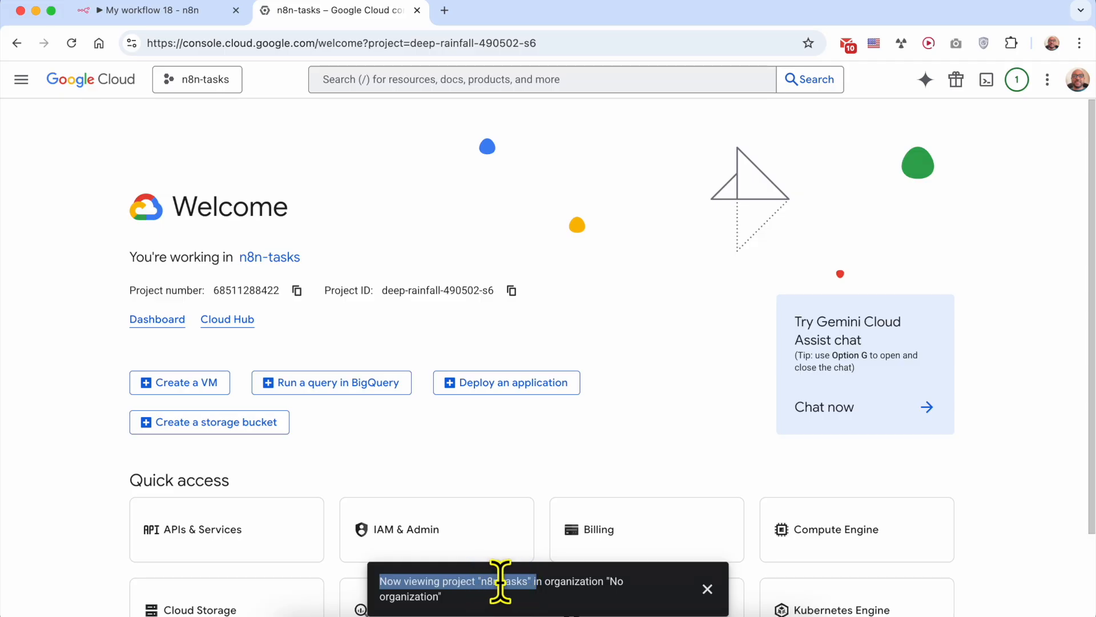
pyautogui.click(606, 399)
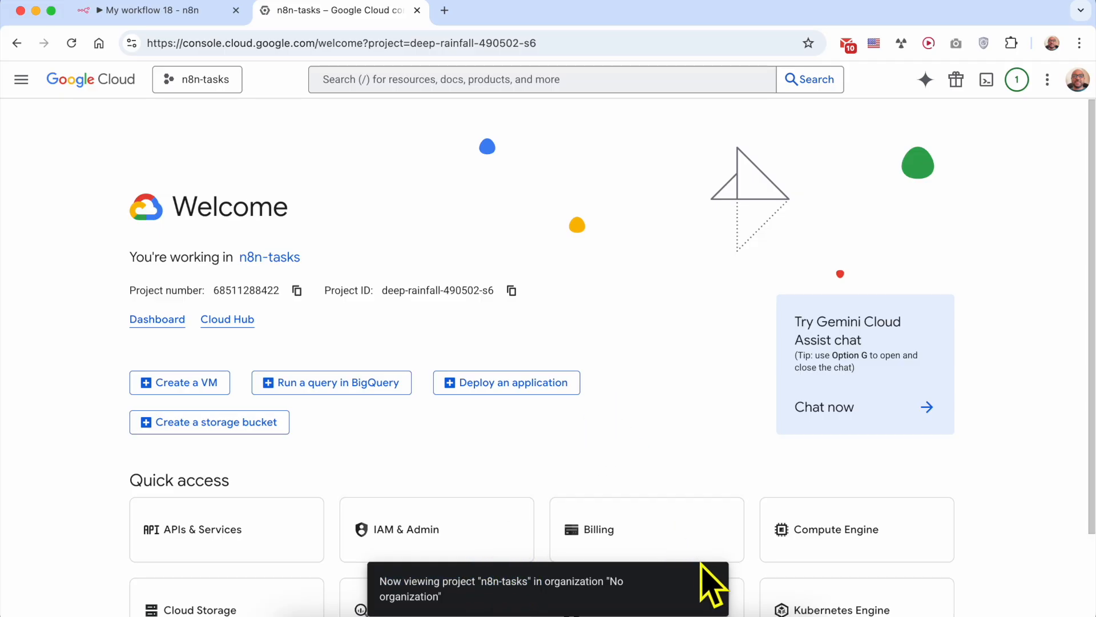
pyautogui.click(707, 588)
pyautogui.click(385, 614)
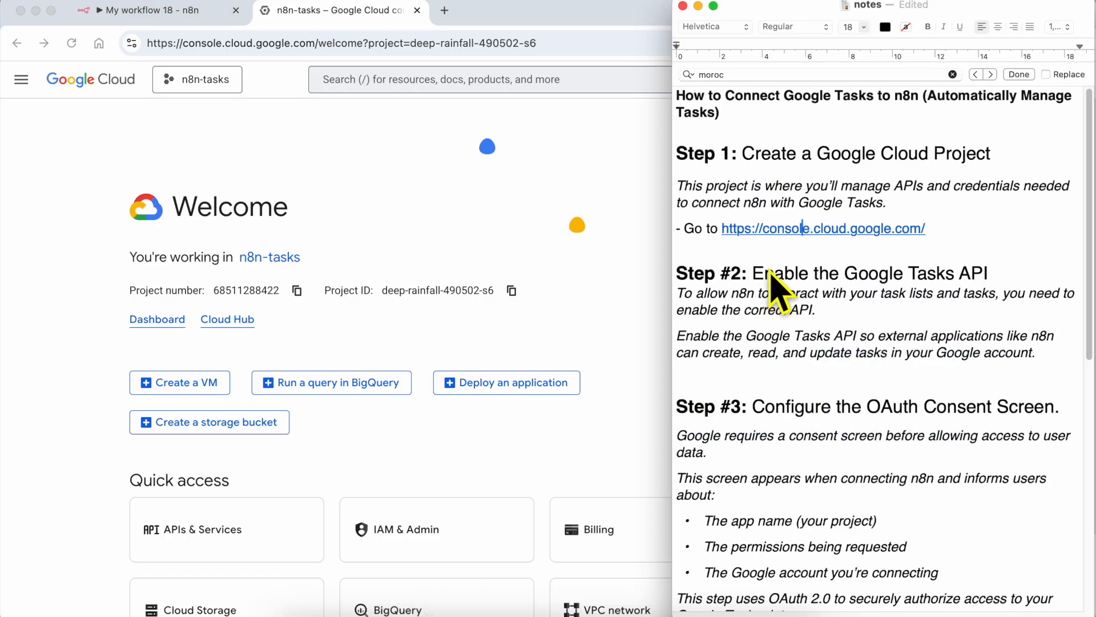
pyautogui.tripleClick(795, 280)
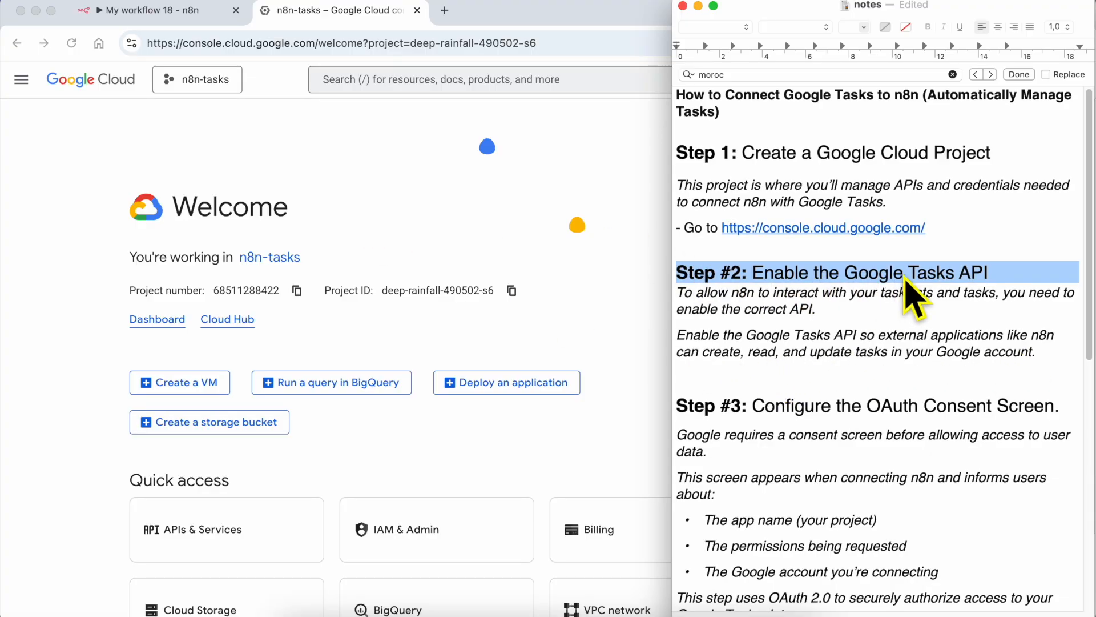
pyautogui.click(548, 211)
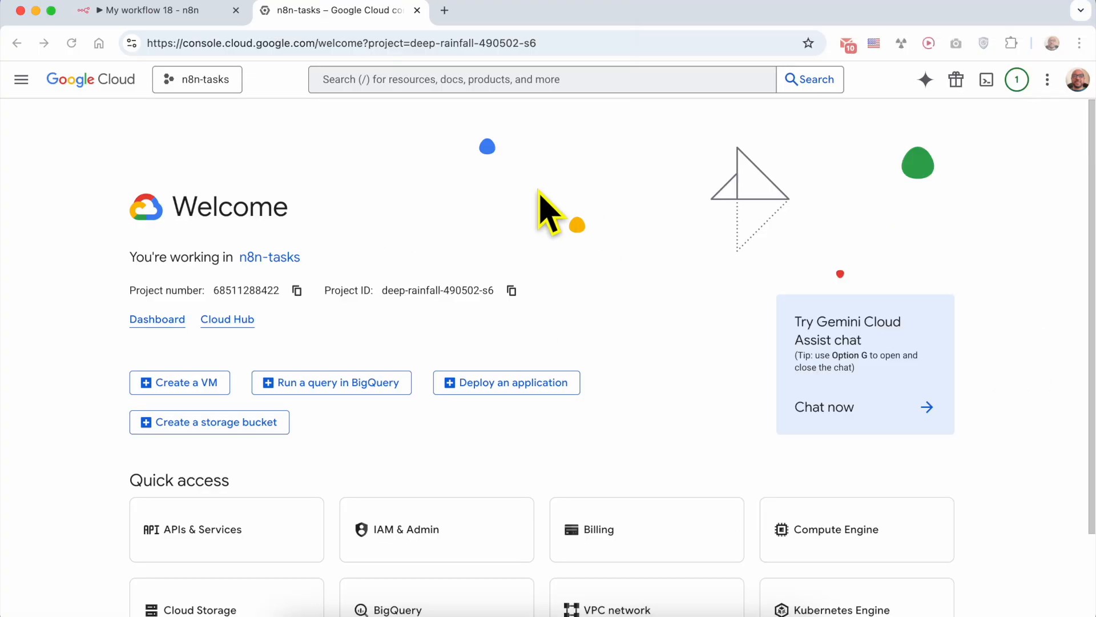
# - Go to APIs & Services for the n8n-tasks project and open the API Library for enabling APIs
pyautogui.click(21, 80)
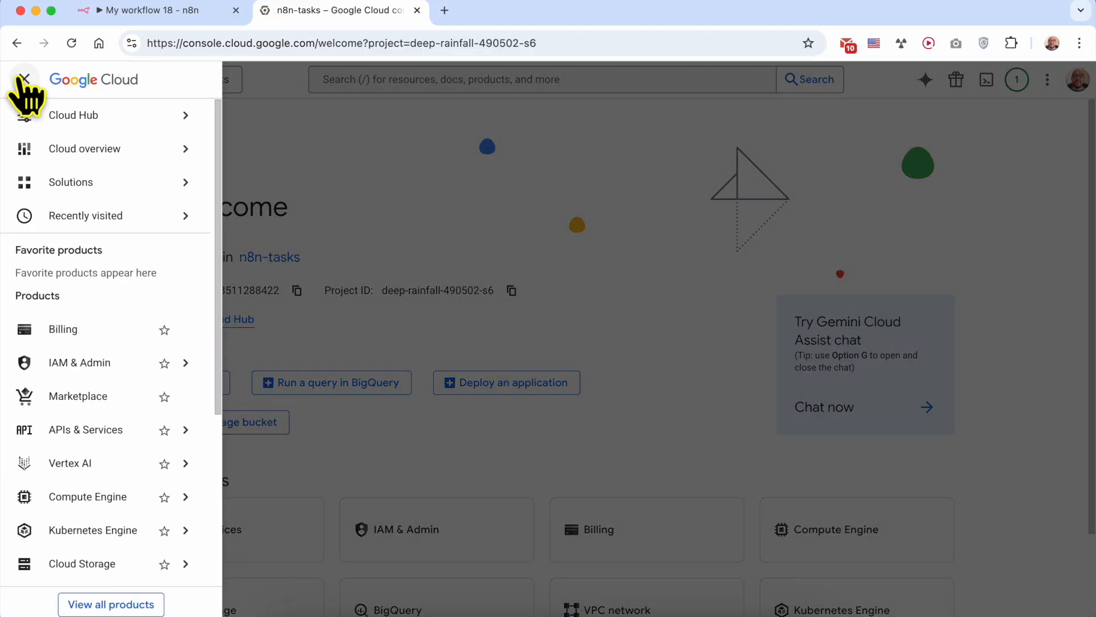
pyautogui.moveTo(86, 434)
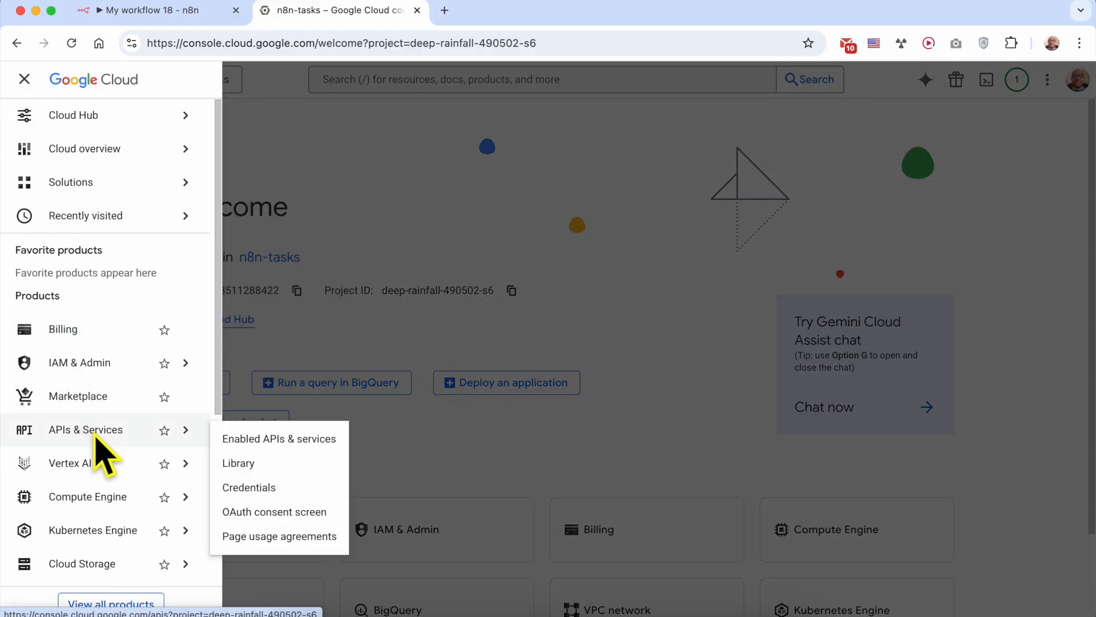
pyautogui.click(96, 435)
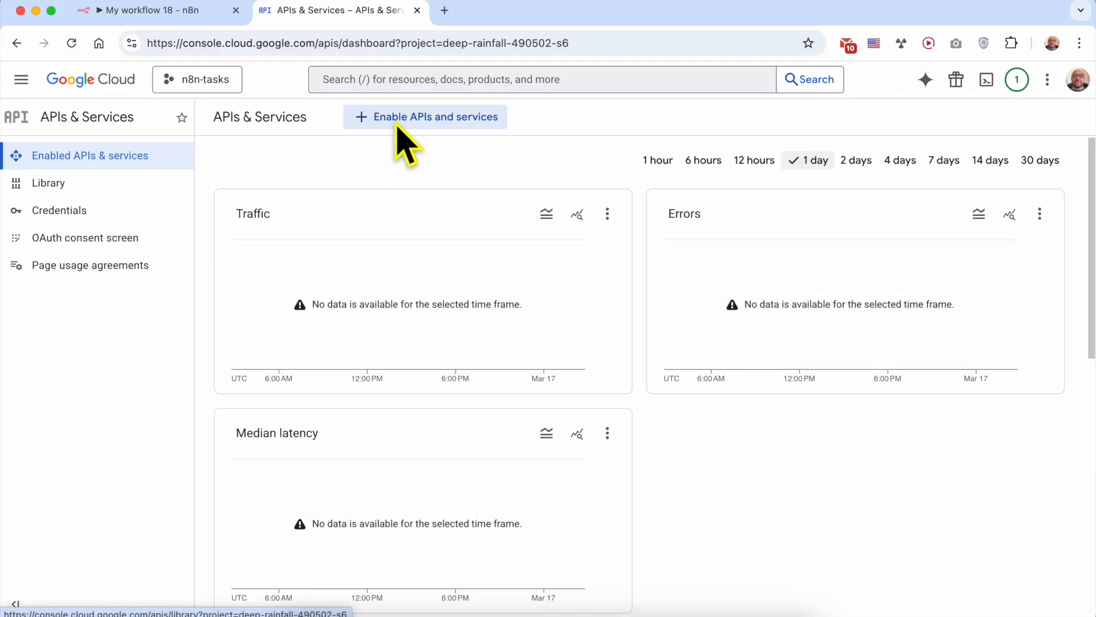
pyautogui.click(463, 121)
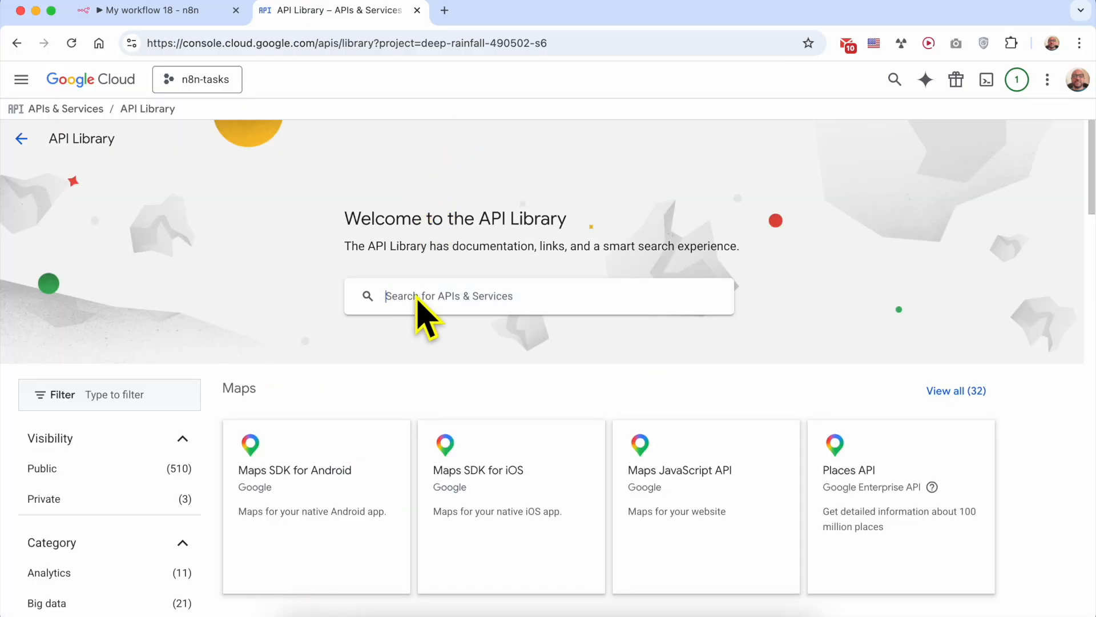
# - Search the API Library for google tasks api and enable the Google Tasks API for the n8n-tasks project
pyautogui.click(417, 297)
pyautogui.write('google tasks api')
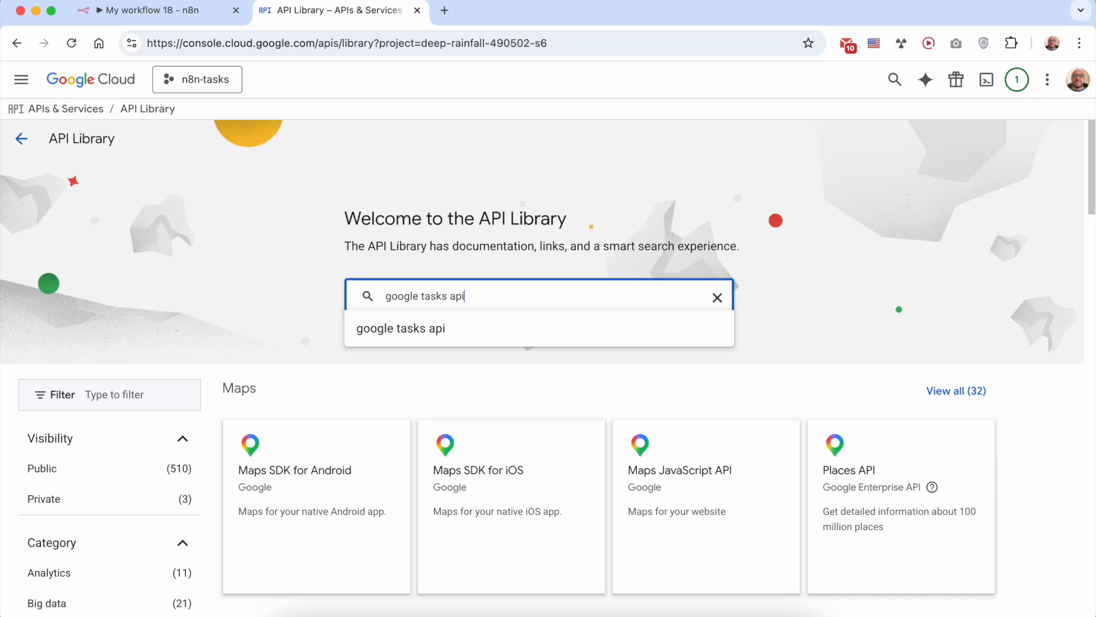
pyautogui.press('Return')
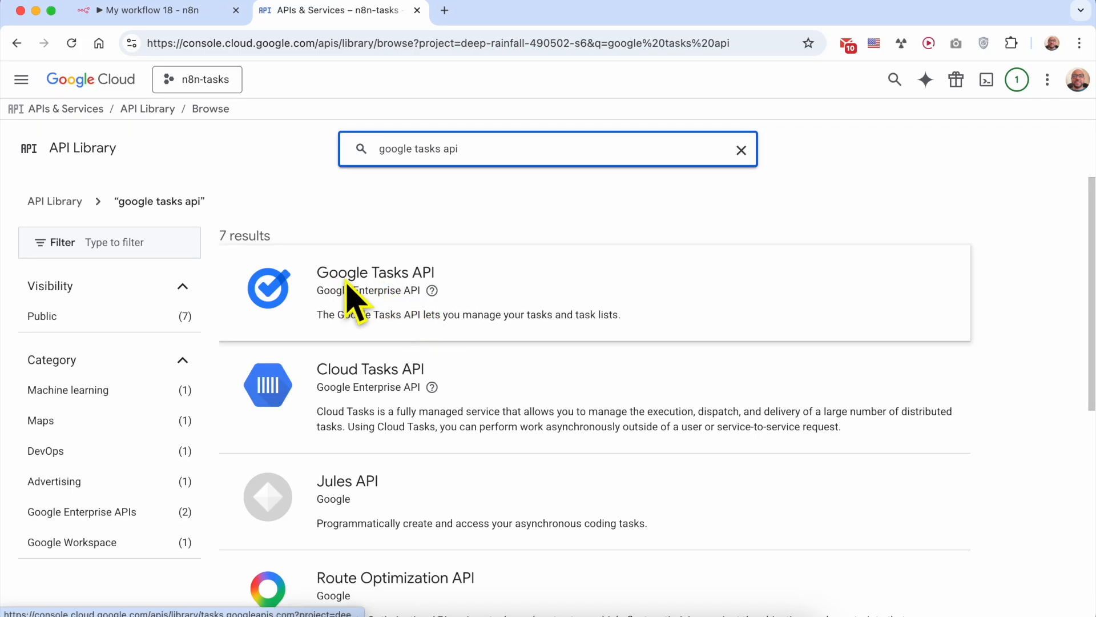
pyautogui.click(374, 278)
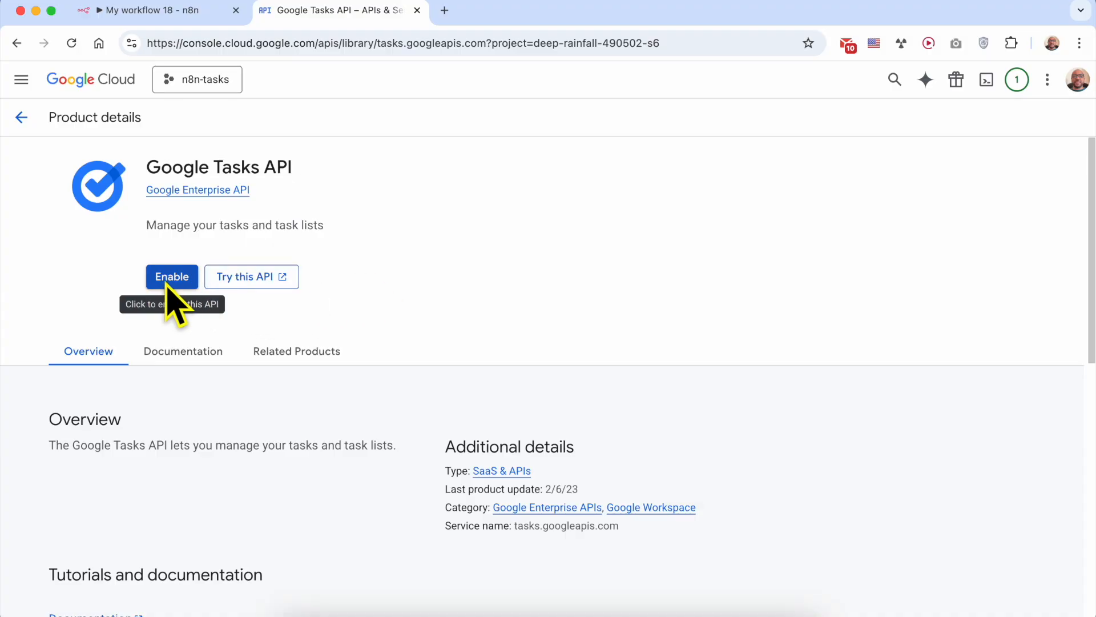
pyautogui.click(171, 278)
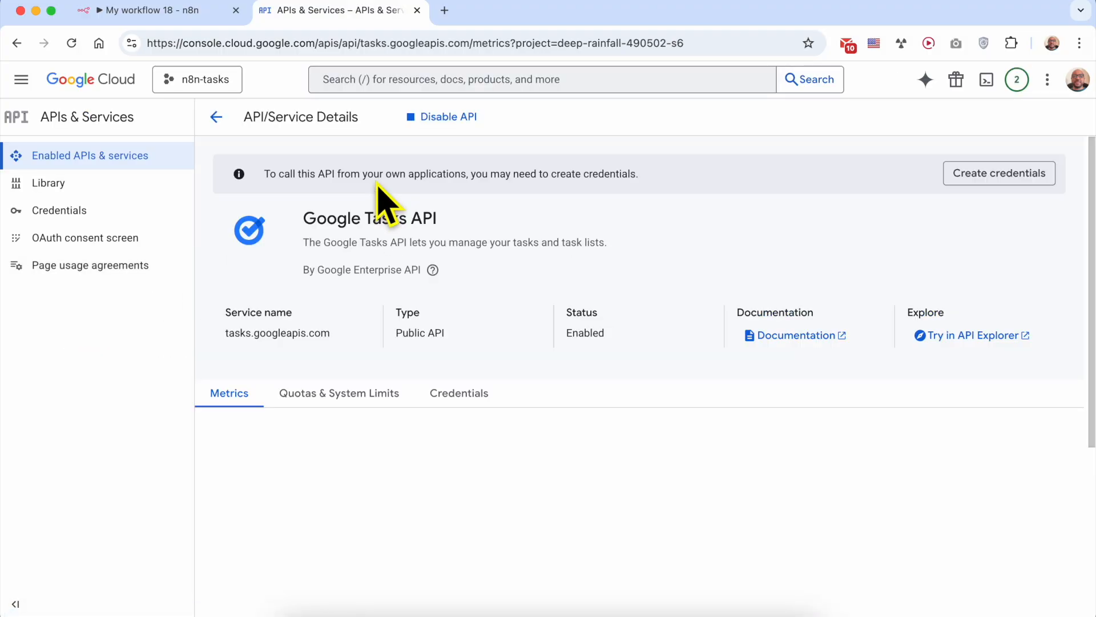
pyautogui.tripleClick(388, 224)
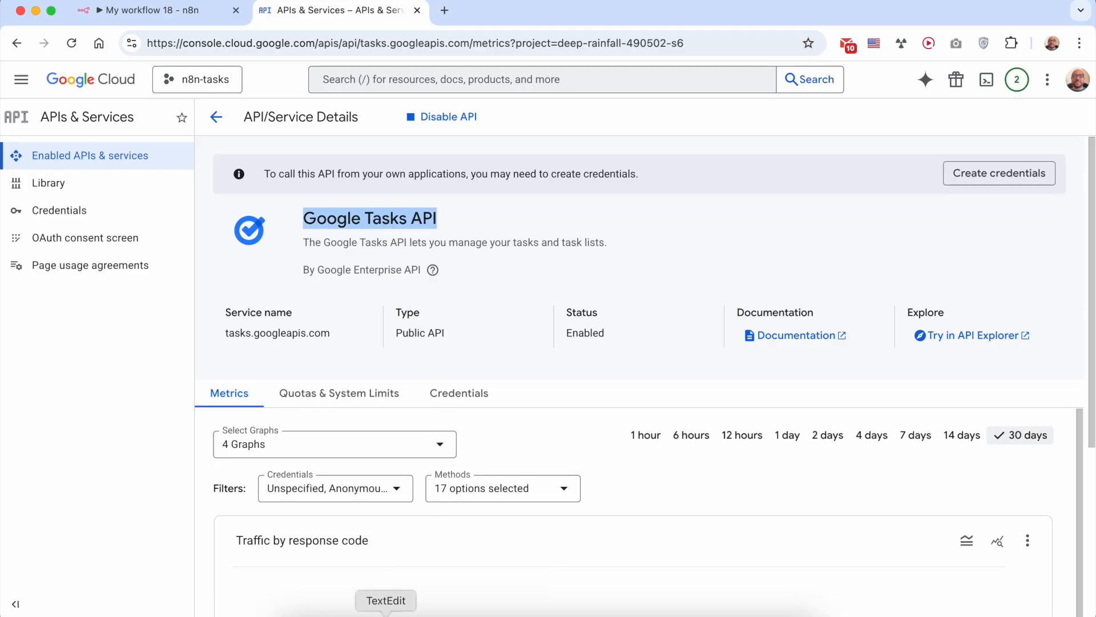
# - Switch to the notes in TextEdit and review the Step #3 section on configuring the OAuth consent screen
pyautogui.click(386, 610)
pyautogui.scroll(-10, 778, 373)
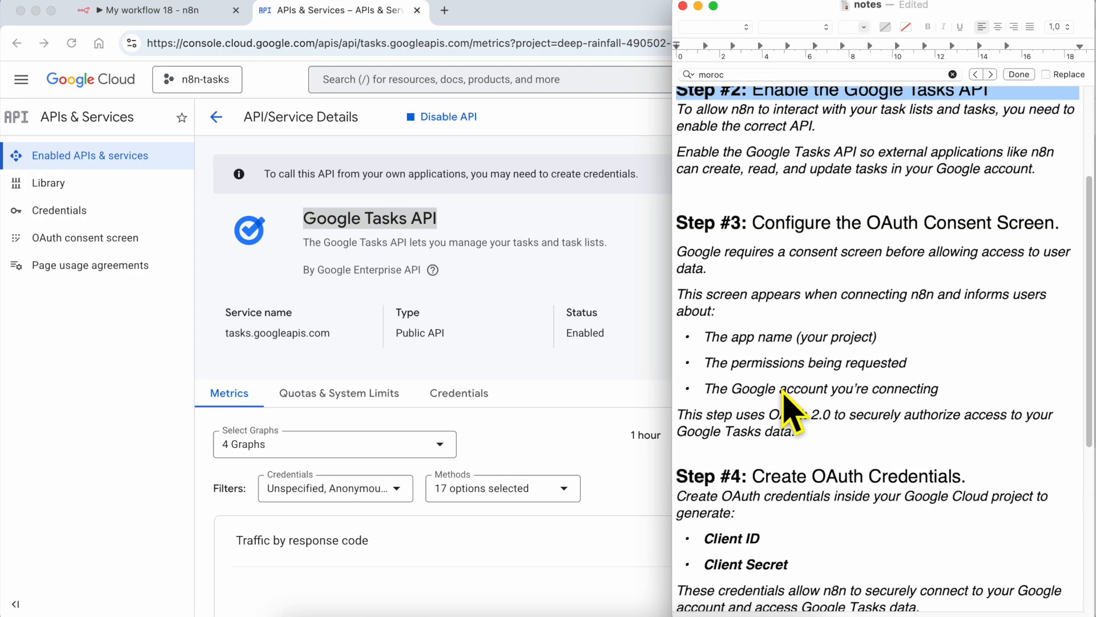
pyautogui.doubleClick(797, 100)
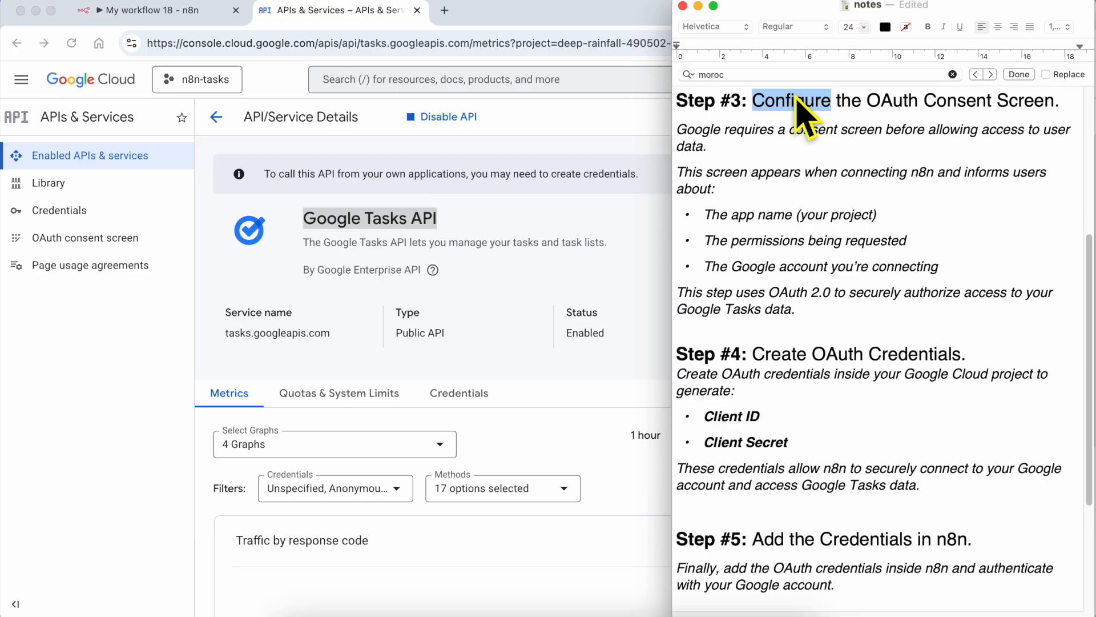
pyautogui.tripleClick(797, 100)
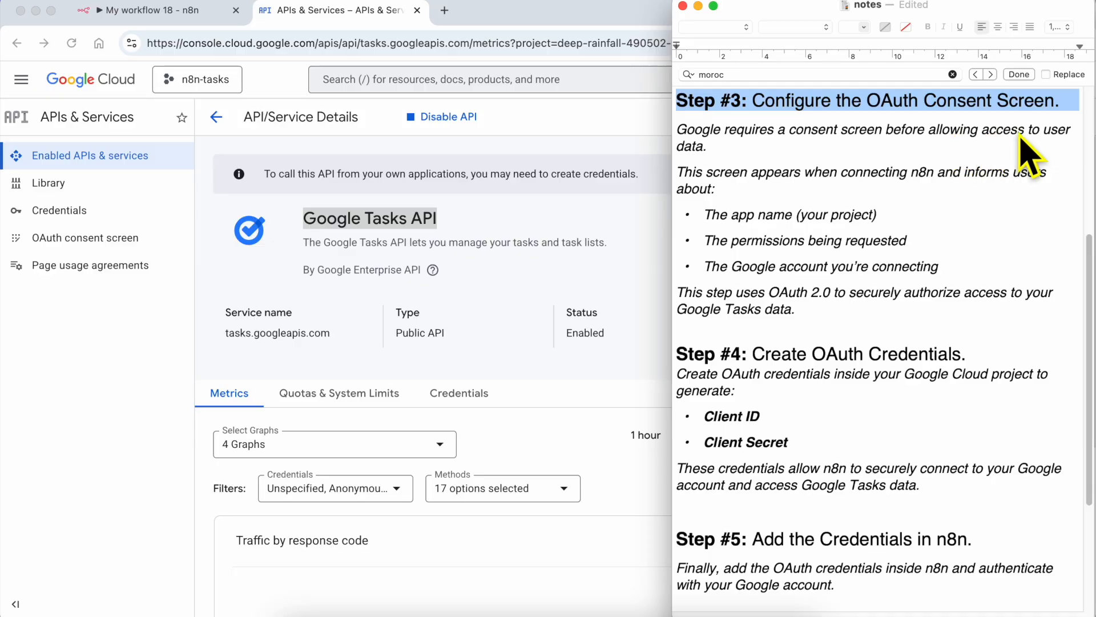
pyautogui.tripleClick(714, 174)
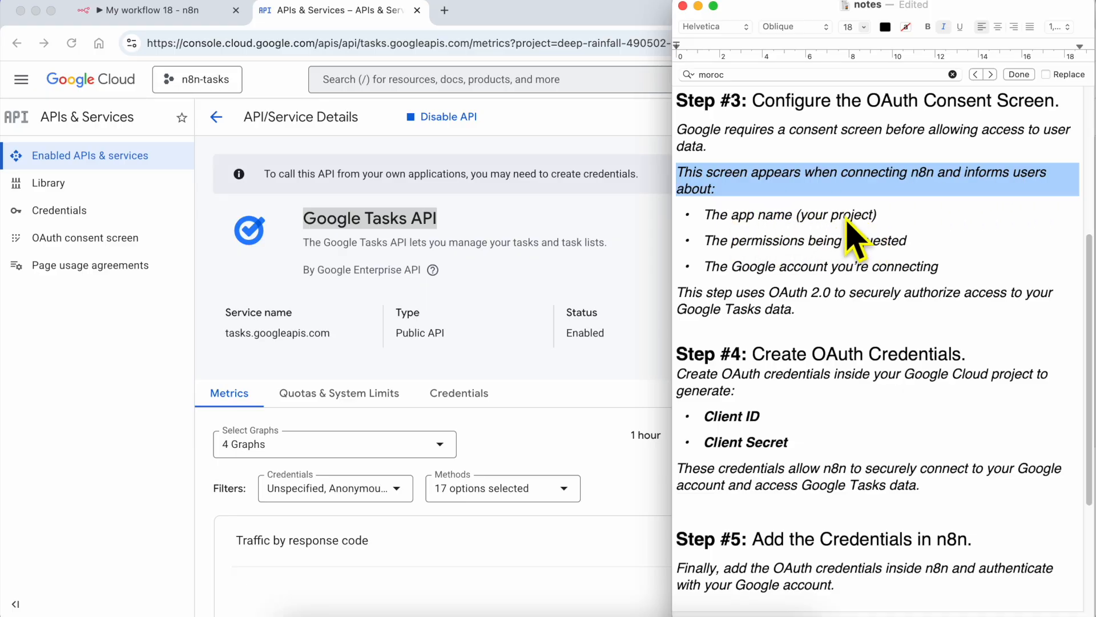
pyautogui.tripleClick(737, 241)
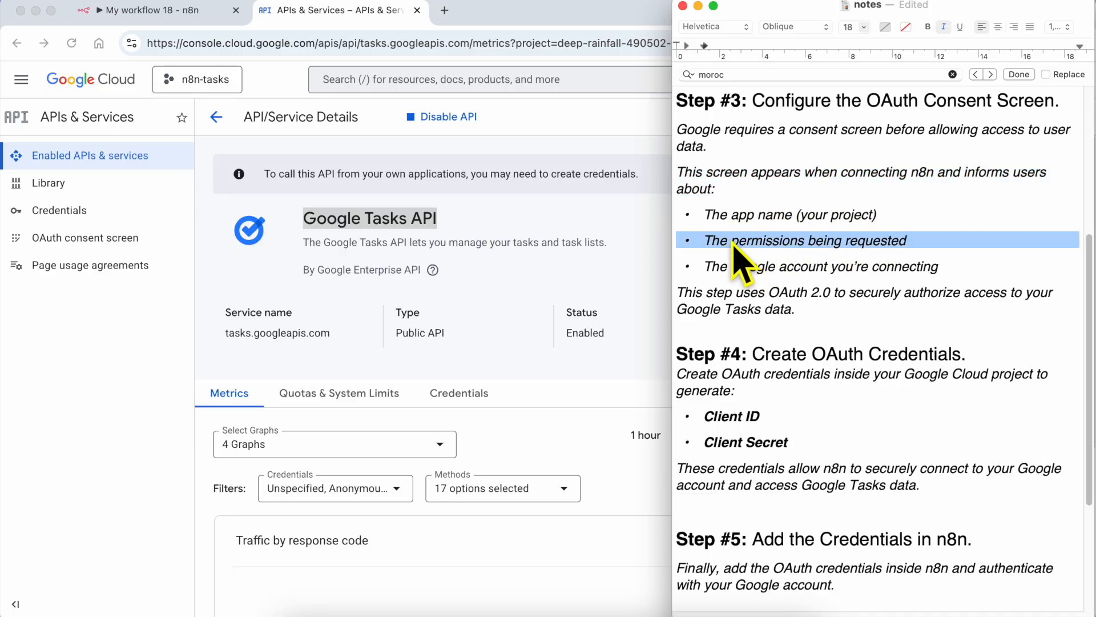
pyautogui.tripleClick(793, 271)
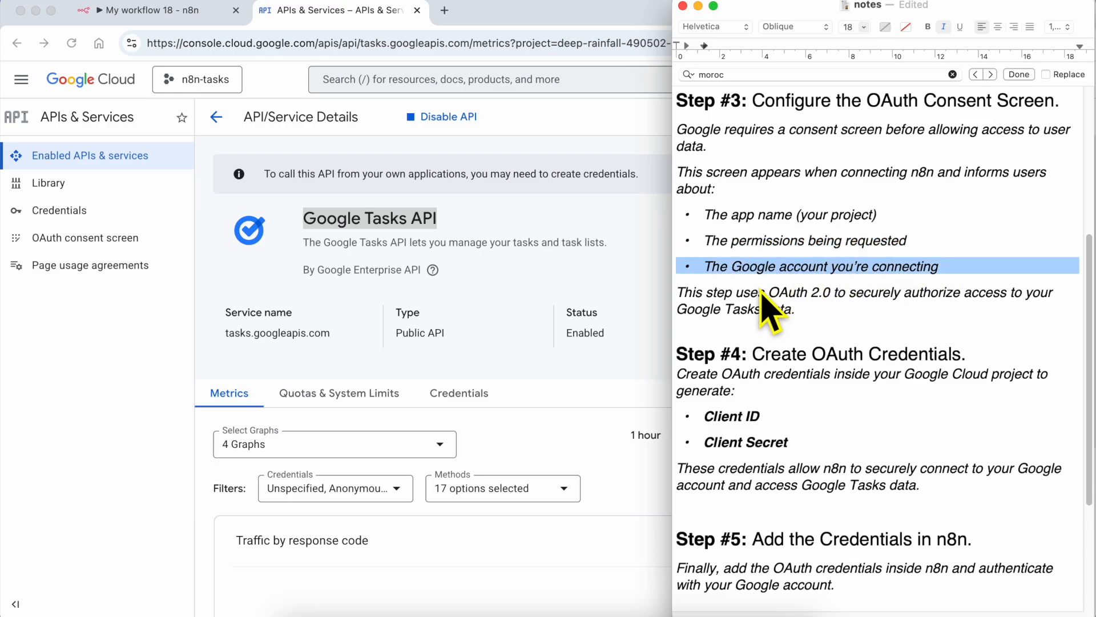
# - Delete the paragraph about OAuth 2.0 authorization from Step #3 of the notes and highlight that step's title
pyautogui.tripleClick(737, 308)
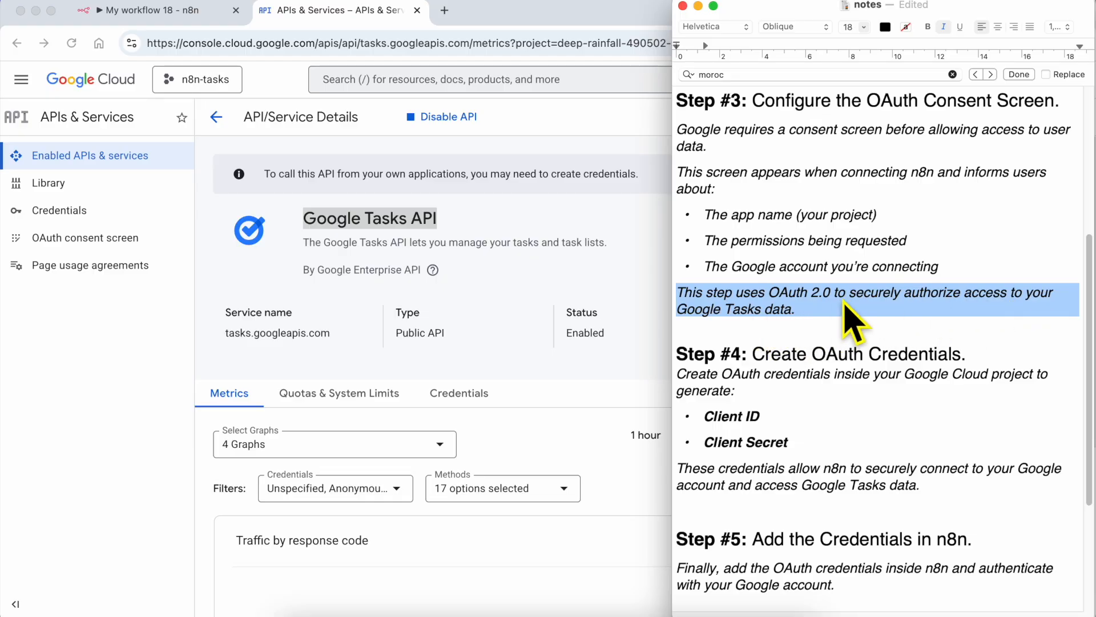
pyautogui.press('BackSpace')
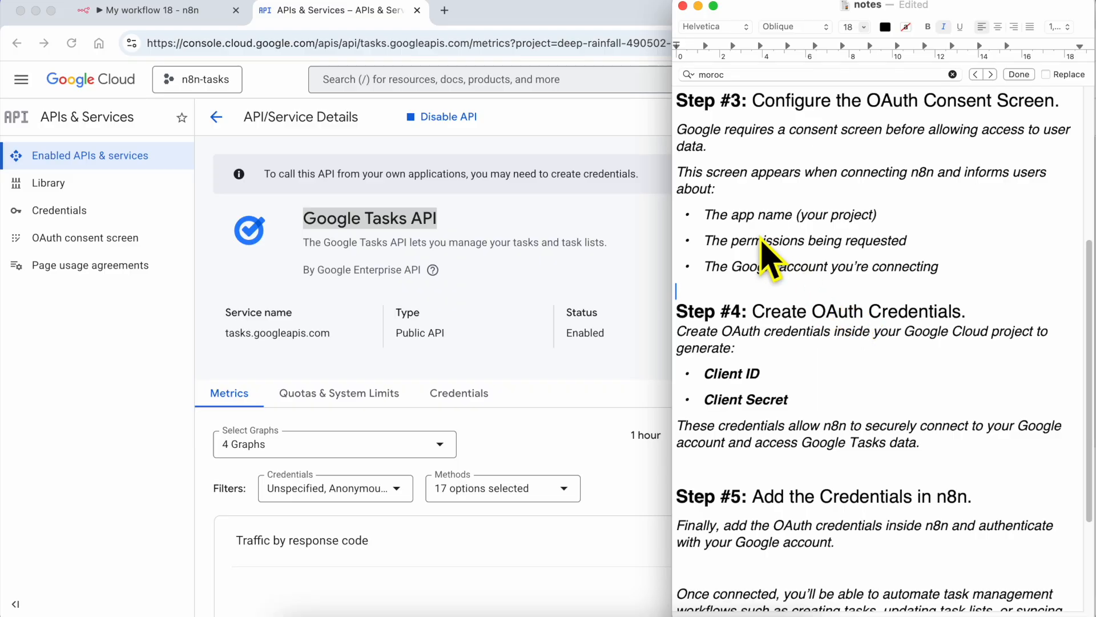
pyautogui.doubleClick(788, 102)
pyautogui.moveTo(1022, 108); pyautogui.dragTo(1054, 106)
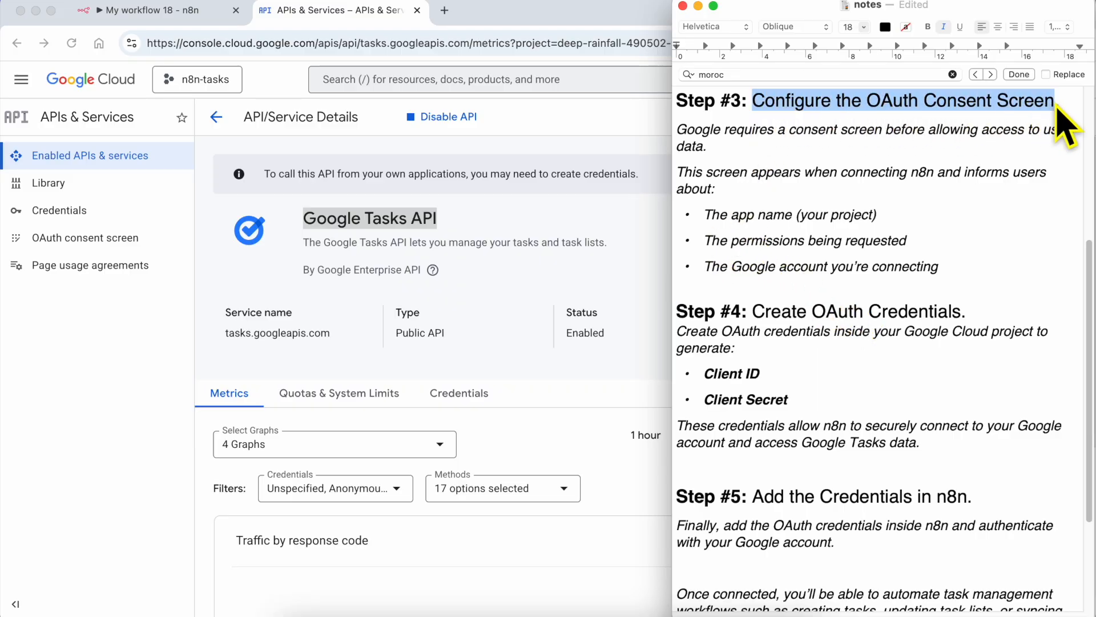
# - Return to Google Chrome, go to the OAuth consent screen and start the Google Auth Platform configuration
pyautogui.click(600, 212)
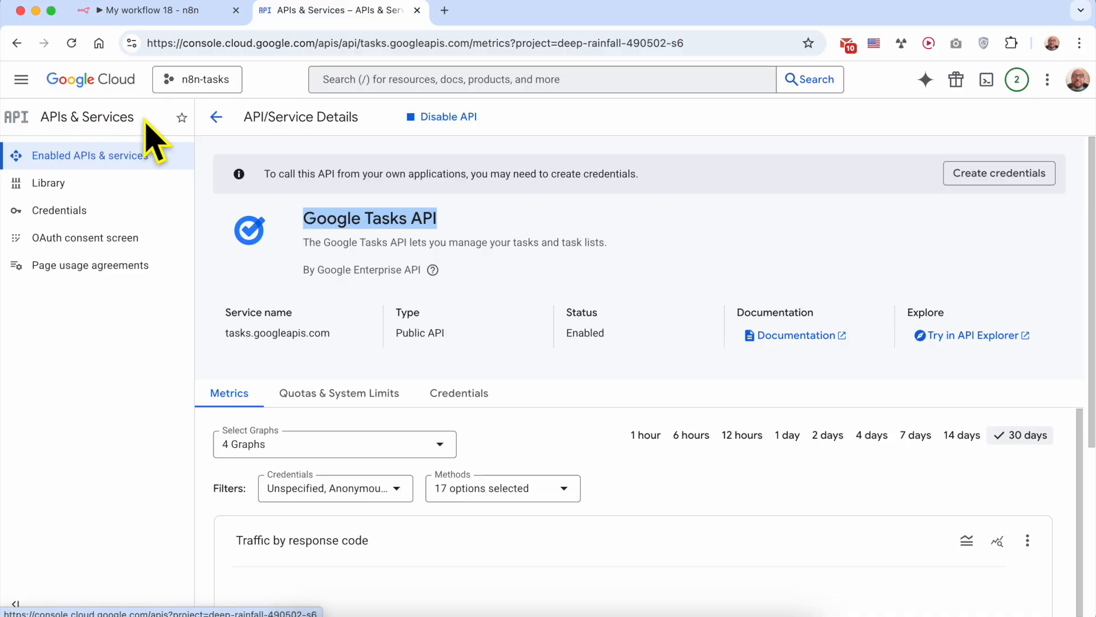
pyautogui.click(91, 241)
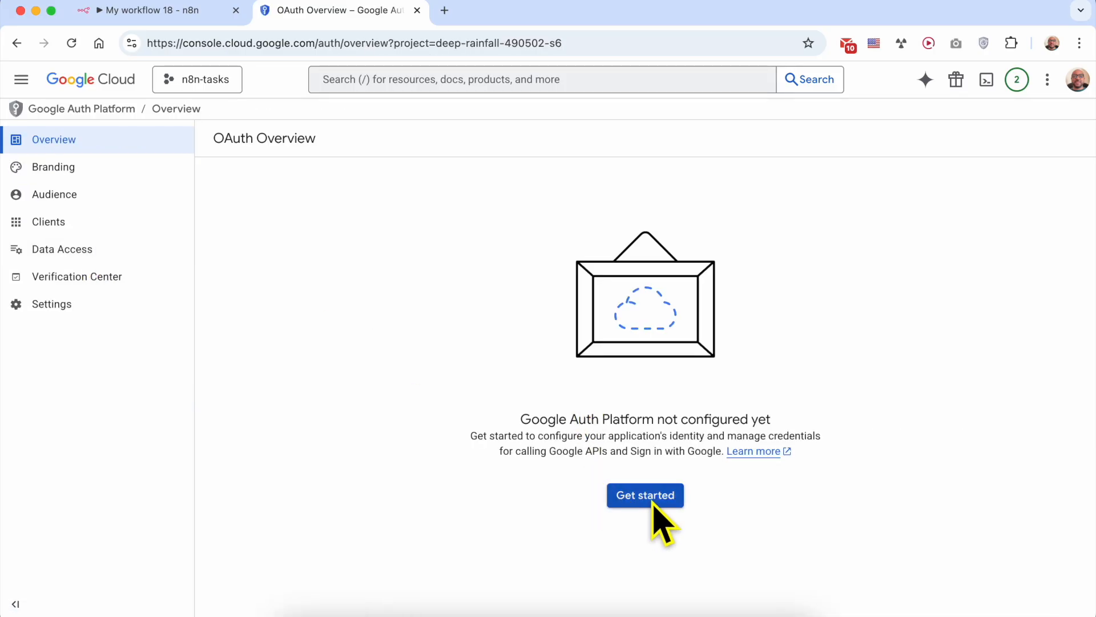
pyautogui.click(654, 499)
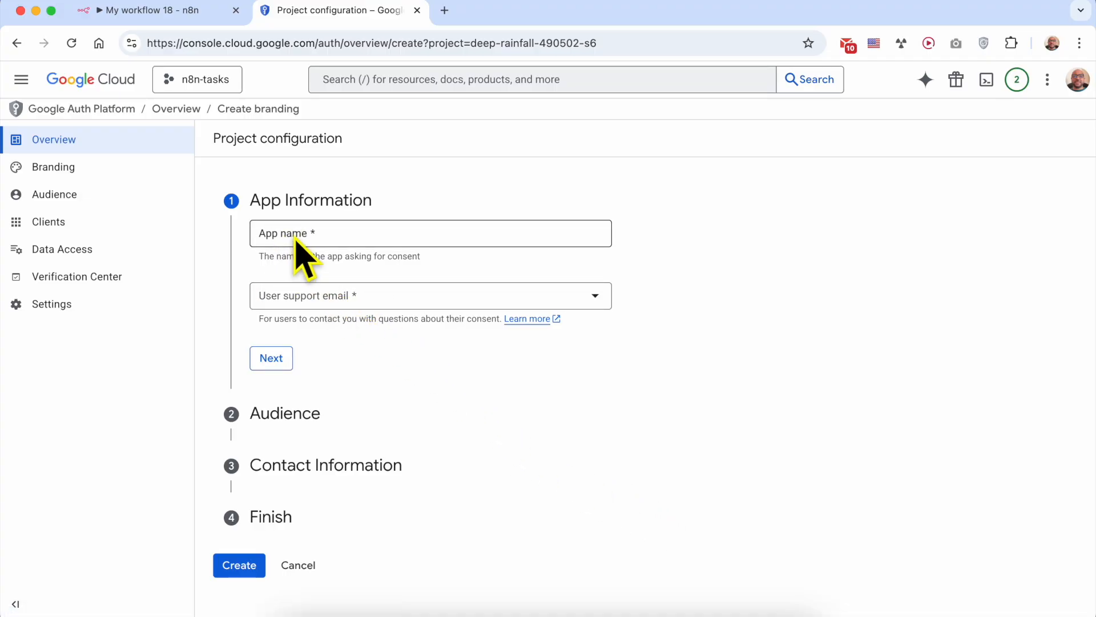
# - Set the app name to n8n-tasks, choose the account's user support email and proceed to the audience settings
pyautogui.click(313, 241)
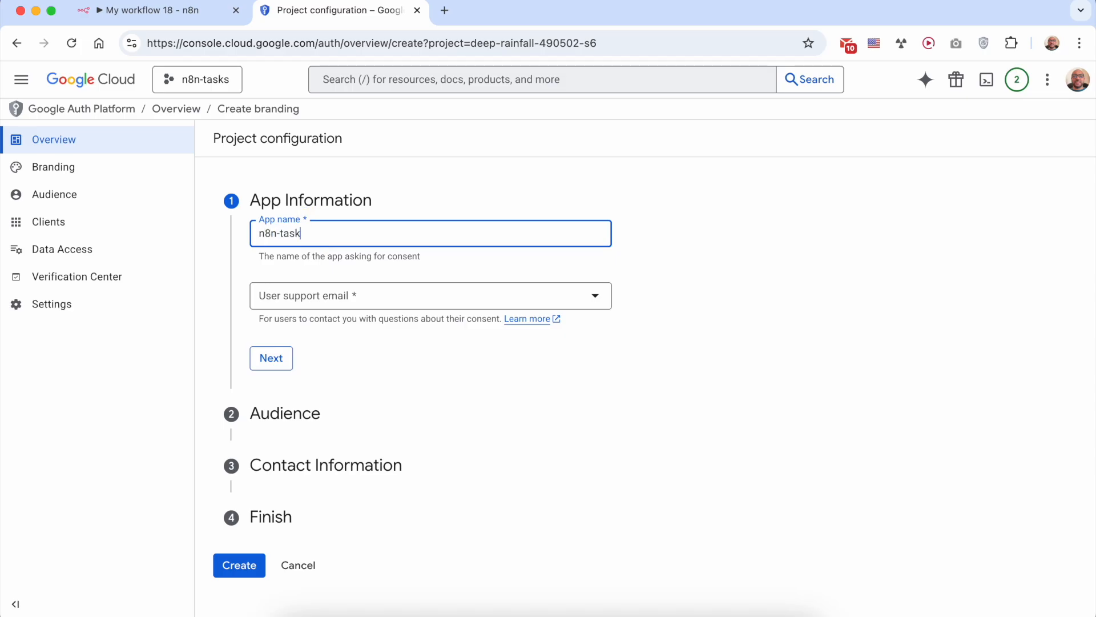
pyautogui.doubleClick(320, 256)
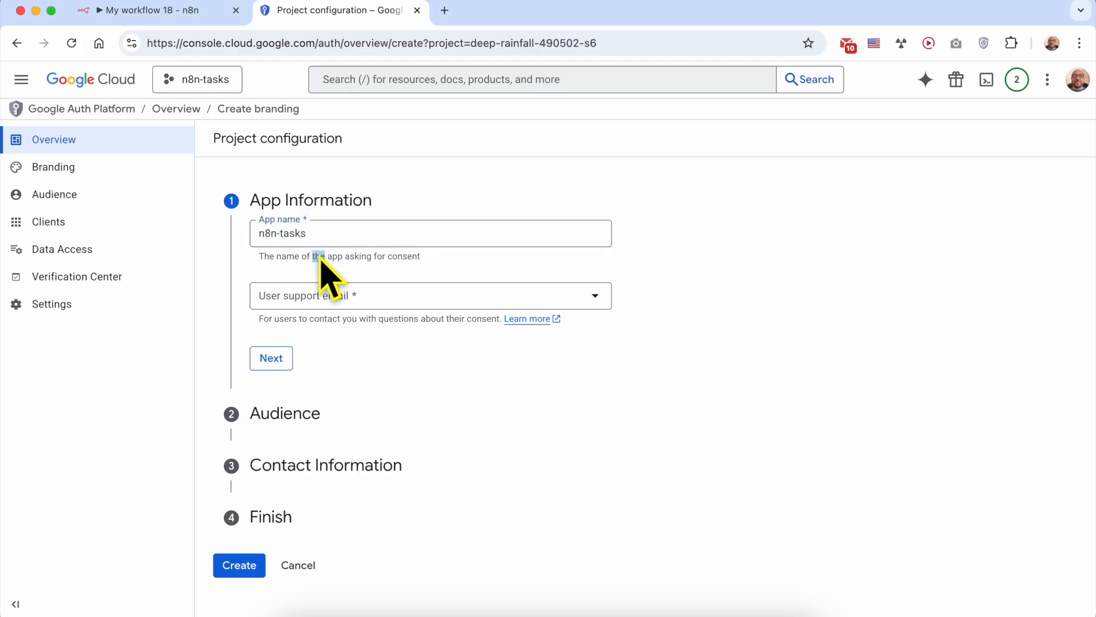
pyautogui.tripleClick(306, 258)
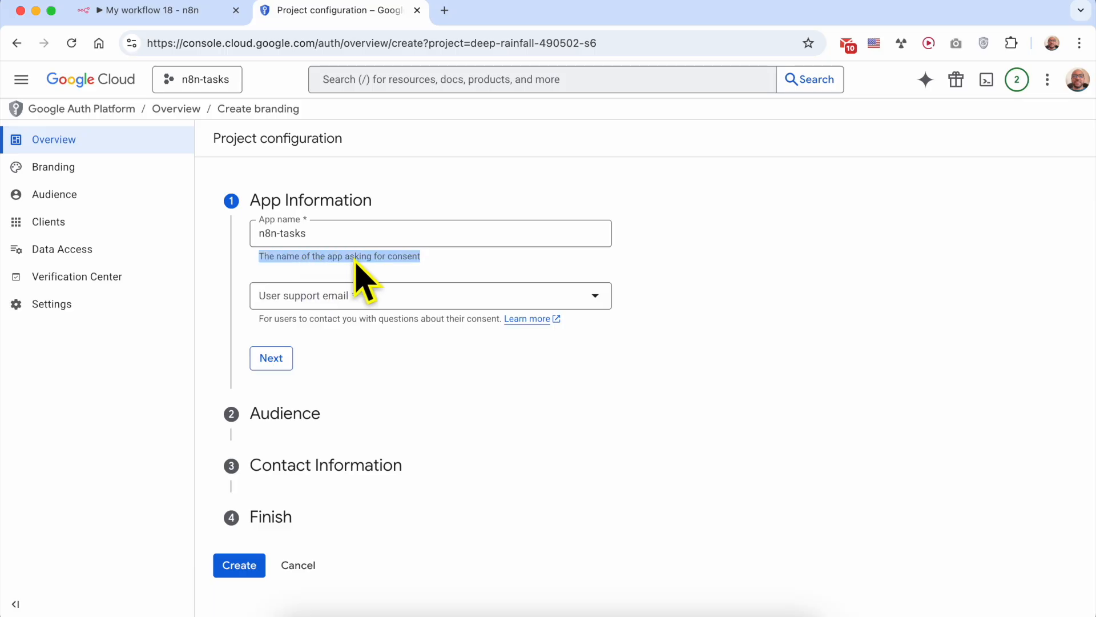
pyautogui.click(445, 283)
pyautogui.click(311, 306)
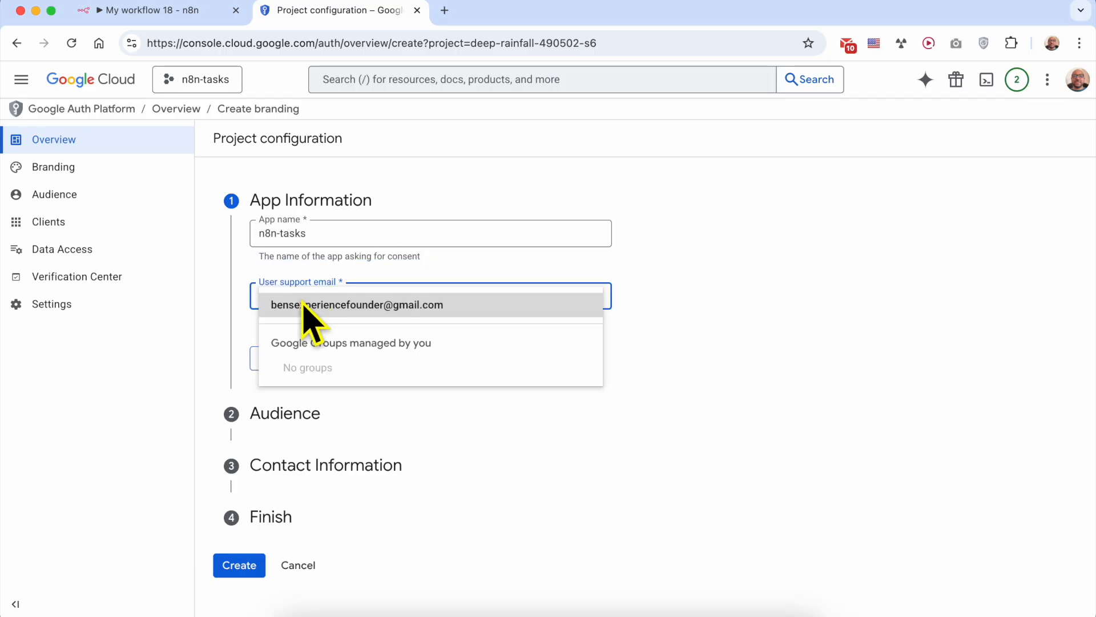
pyautogui.click(352, 308)
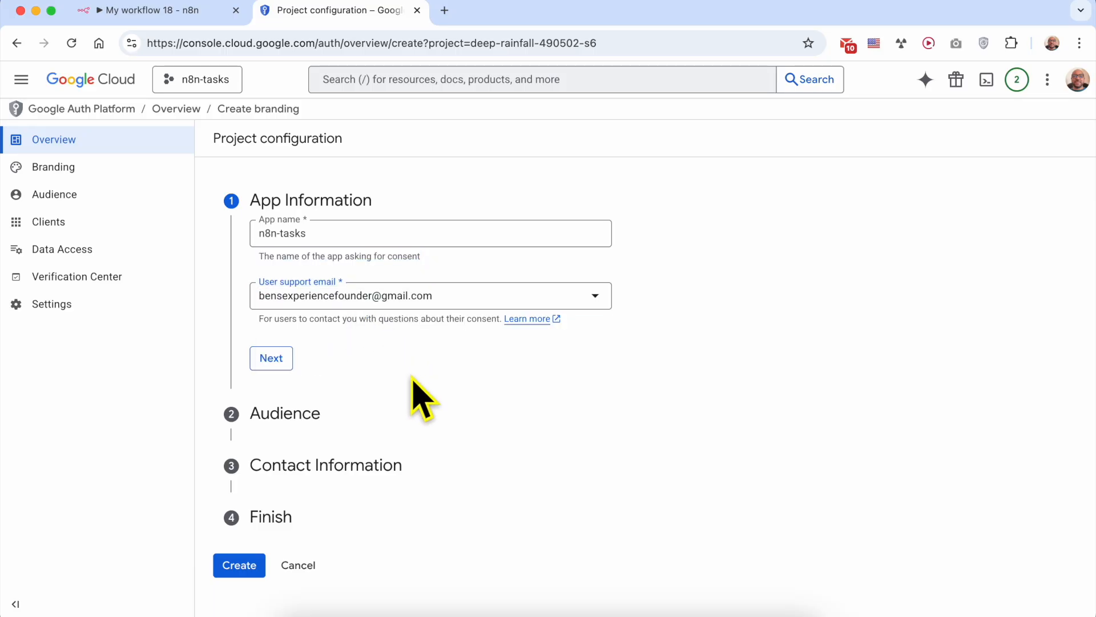
pyautogui.tripleClick(273, 319)
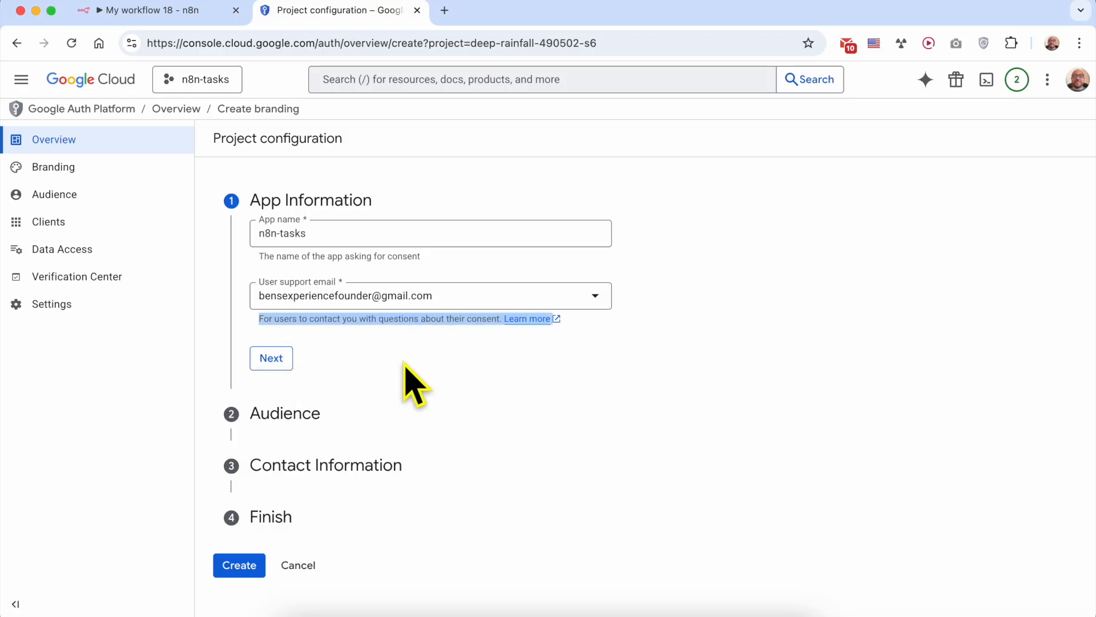
pyautogui.click(274, 368)
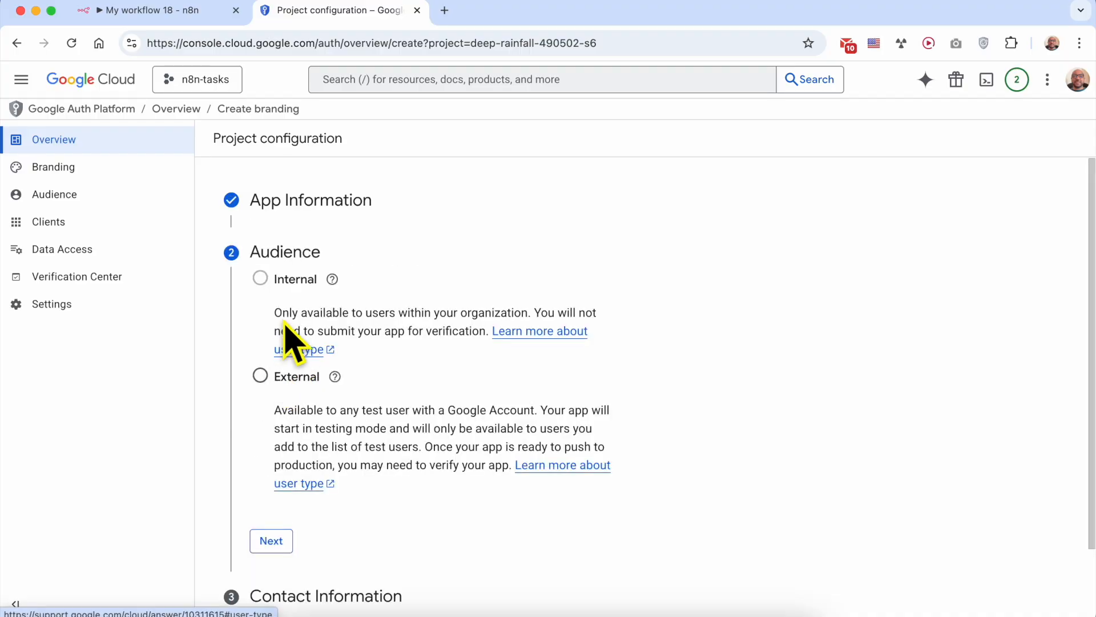
# - Set the audience to External and add the contact email address for Google's project notifications
pyautogui.click(261, 377)
pyautogui.click(273, 543)
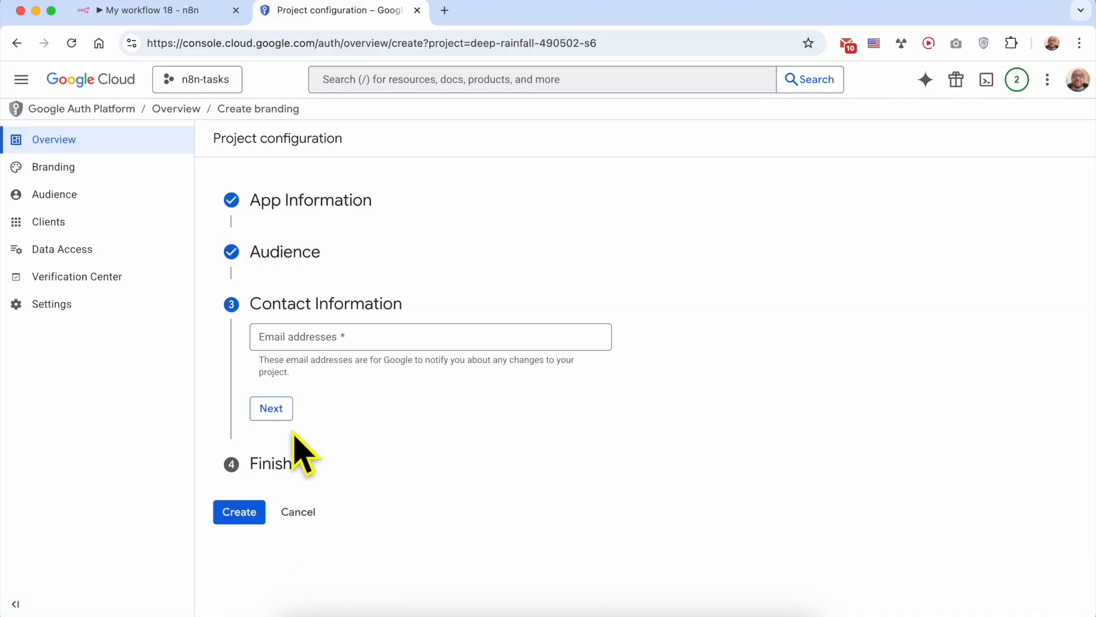
pyautogui.click(348, 346)
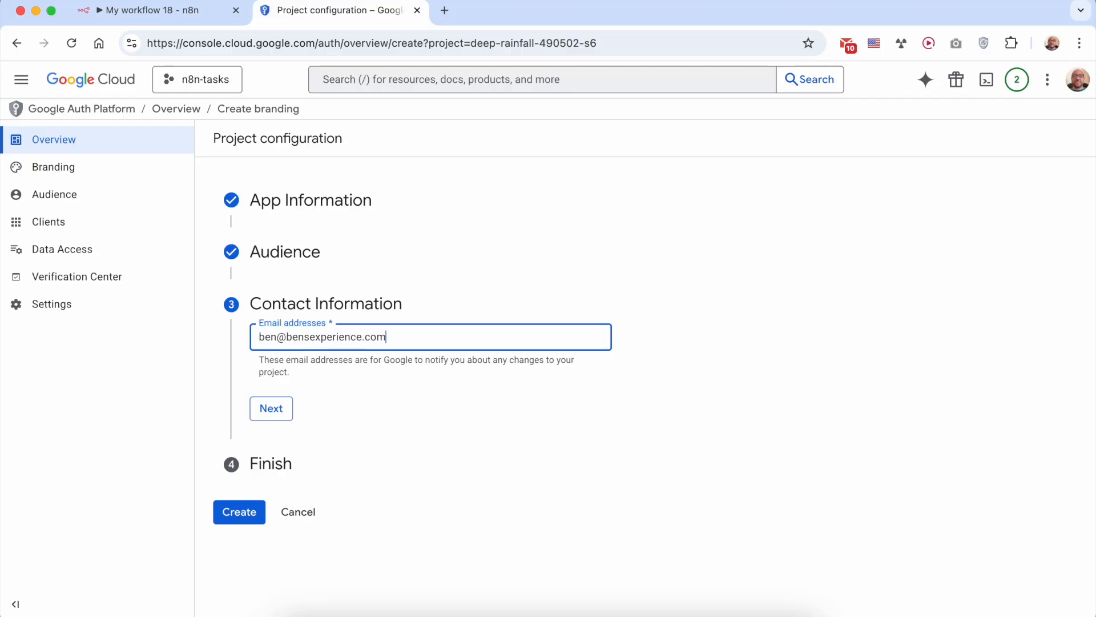
pyautogui.tripleClick(328, 369)
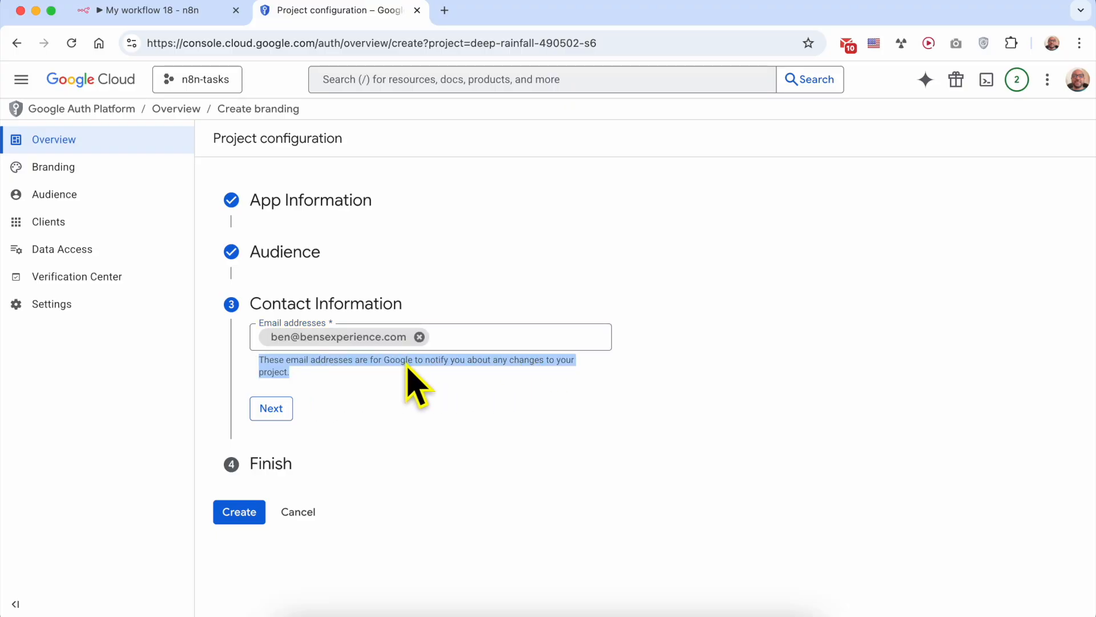
pyautogui.click(280, 409)
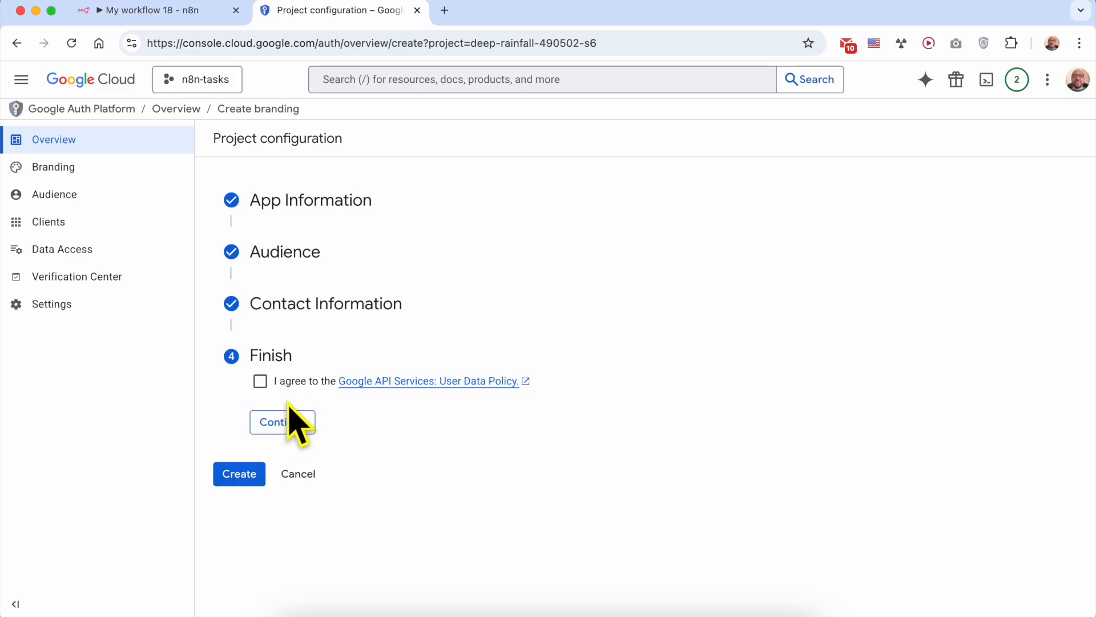
# - Agree to the Google API Services User Data Policy, create the OAuth configuration and dismiss the notification
pyautogui.click(260, 382)
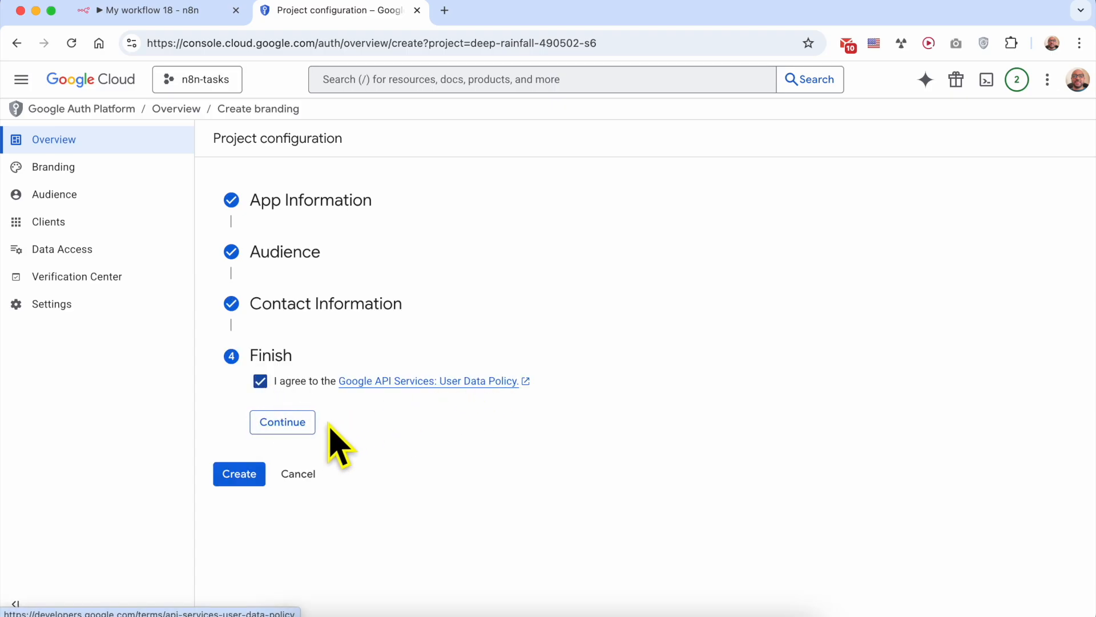
pyautogui.click(284, 440)
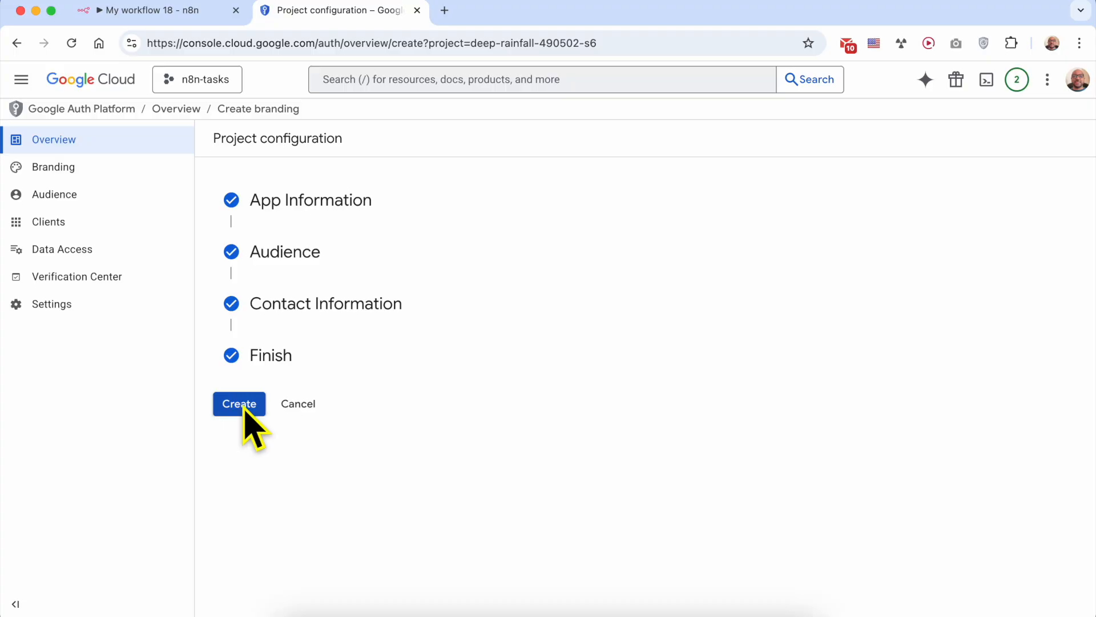
pyautogui.click(242, 406)
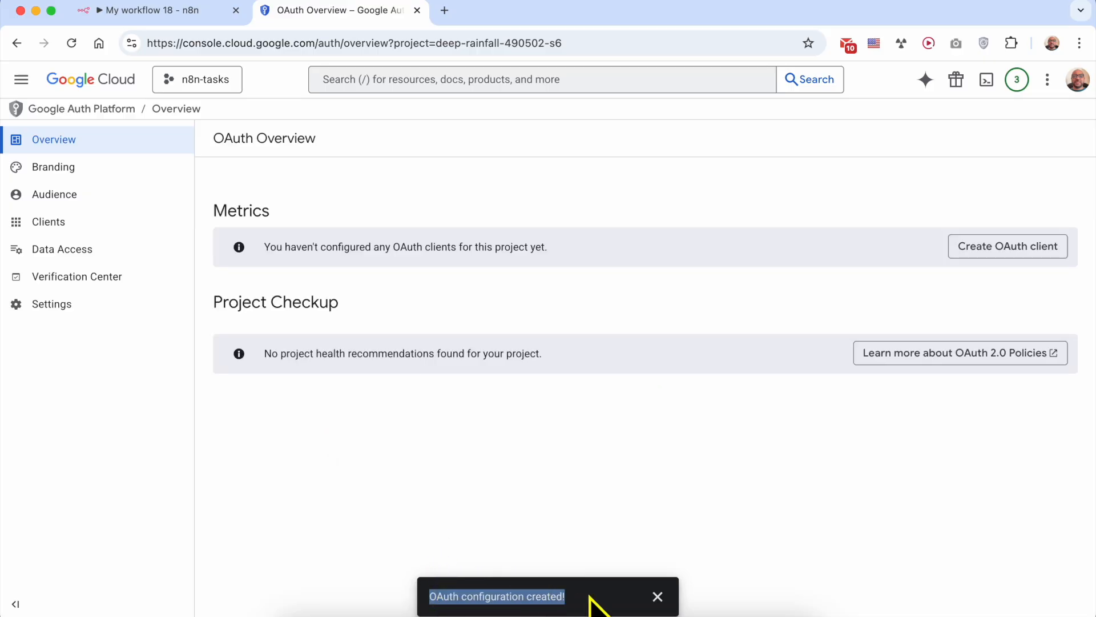
pyautogui.click(658, 596)
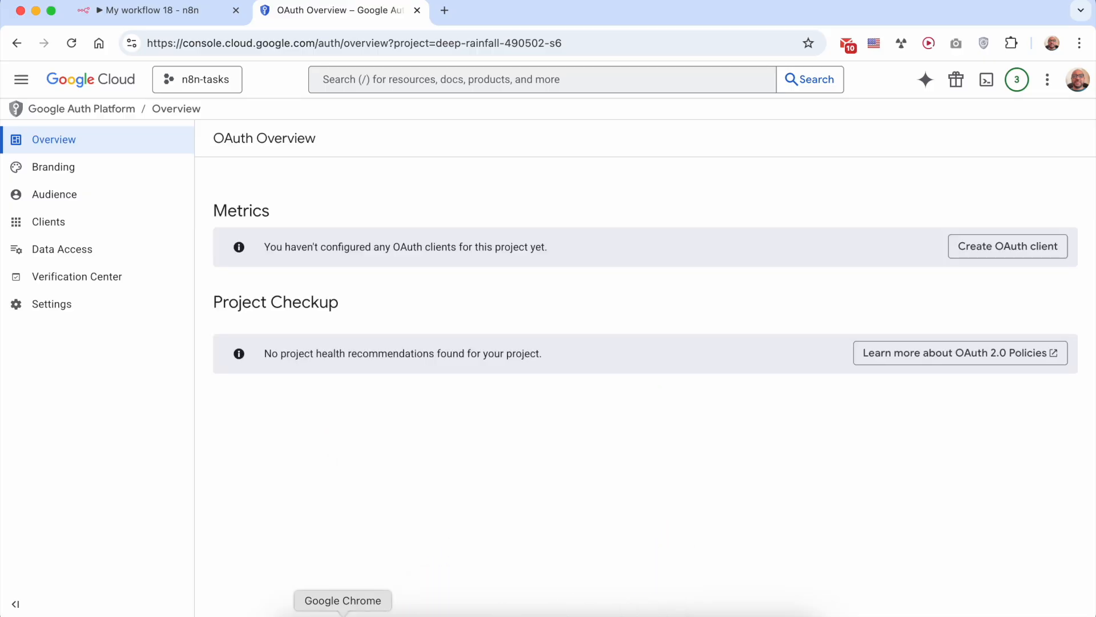
# - Switch to the TextEdit notes and review Step #4 on creating OAuth credentials, including the Client ID and Client Secret
pyautogui.click(386, 612)
pyautogui.scroll(-2, 788, 343)
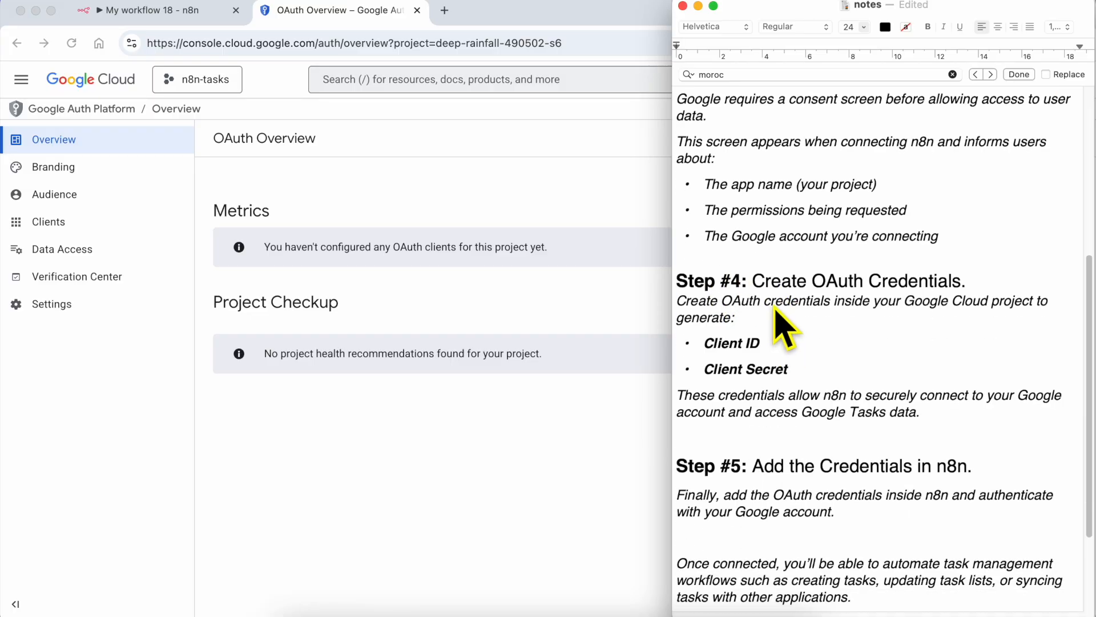
pyautogui.tripleClick(754, 284)
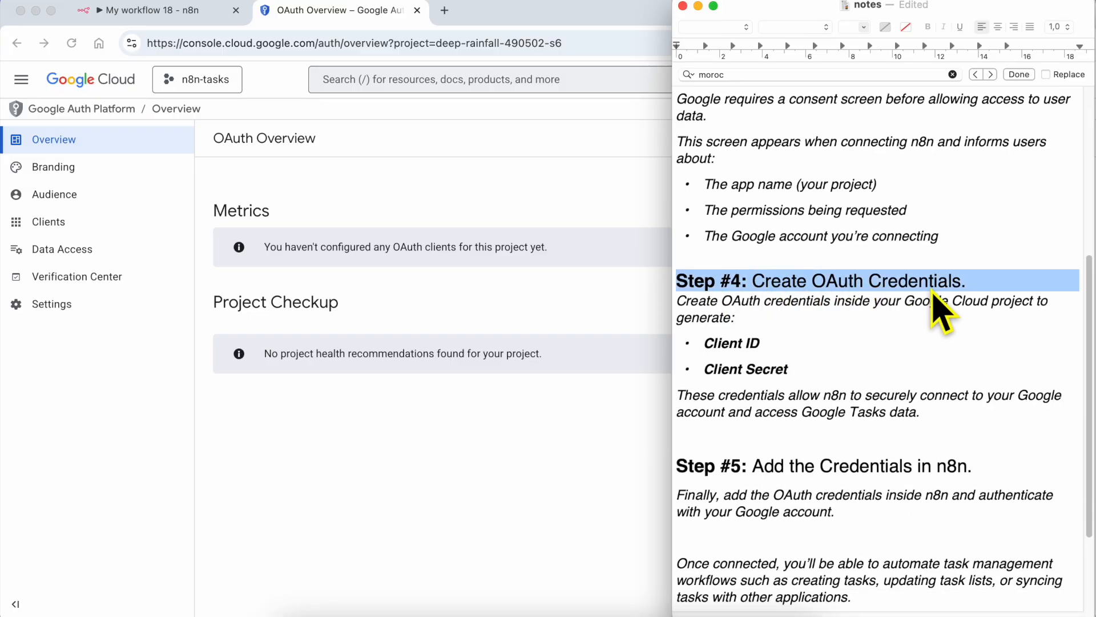
pyautogui.scroll(-2, 856, 299)
pyautogui.doubleClick(708, 272)
pyautogui.tripleClick(711, 280)
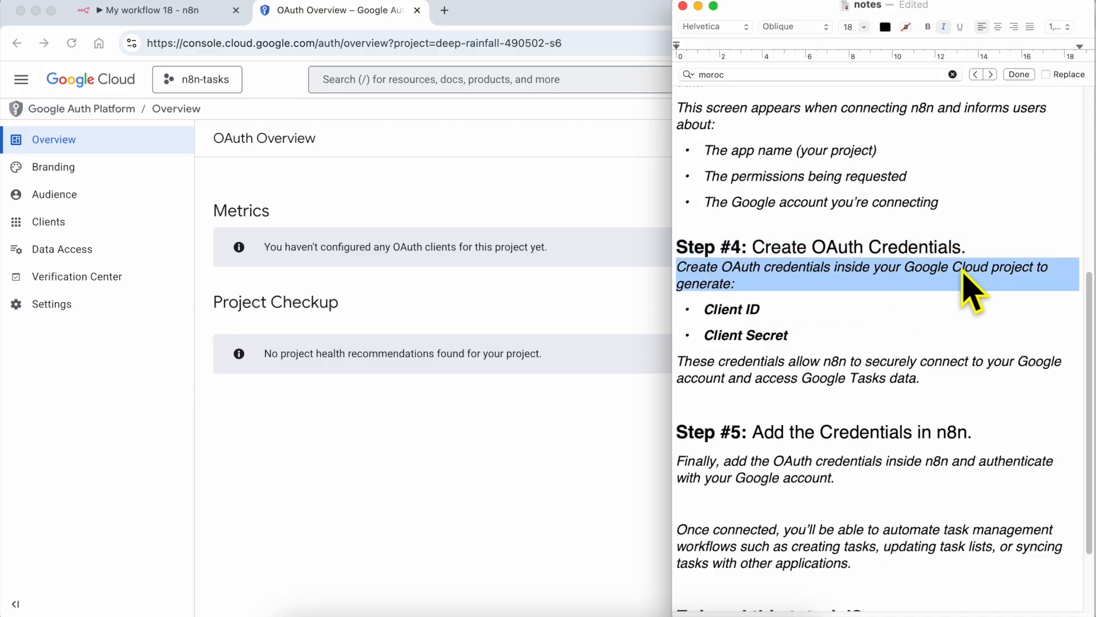
pyautogui.tripleClick(732, 315)
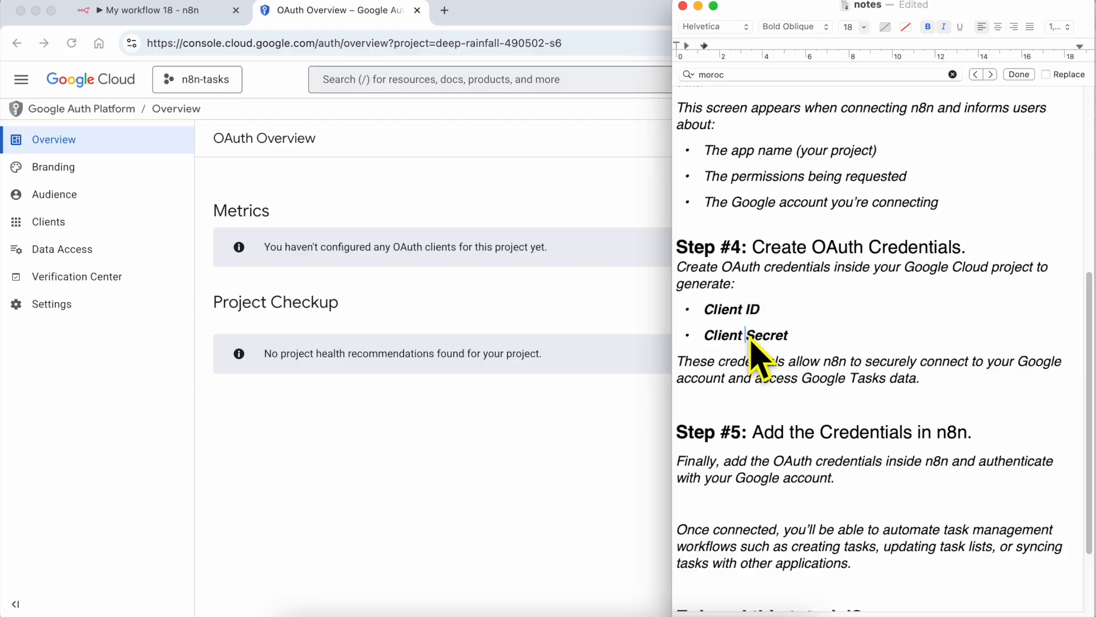
pyautogui.tripleClick(751, 337)
# - Locate the Client ID and Client Secret fields in n8n's Google Tasks credential and reread their purpose in the TextEdit notes
pyautogui.click(201, 12)
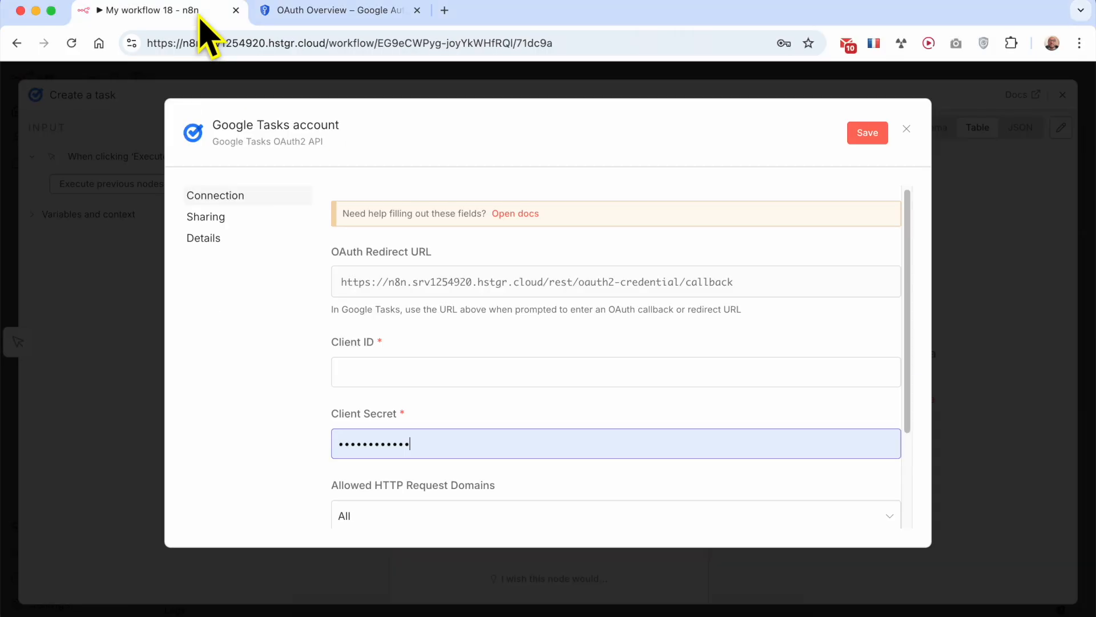
pyautogui.moveTo(329, 341); pyautogui.dragTo(394, 343)
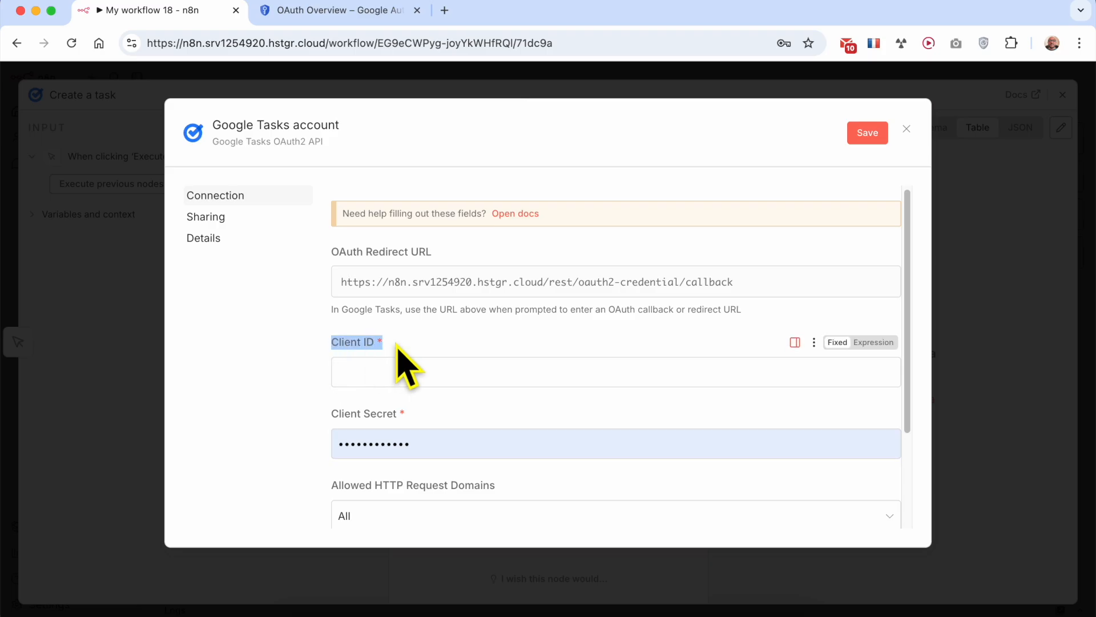
pyautogui.moveTo(329, 413); pyautogui.dragTo(420, 415)
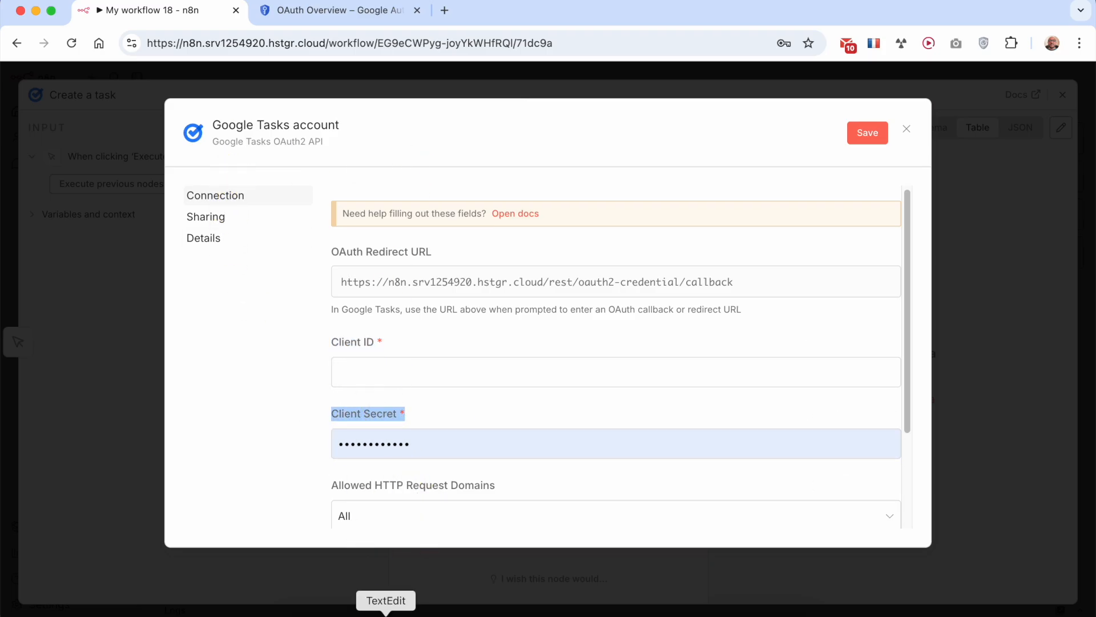
pyautogui.click(386, 614)
pyautogui.tripleClick(736, 371)
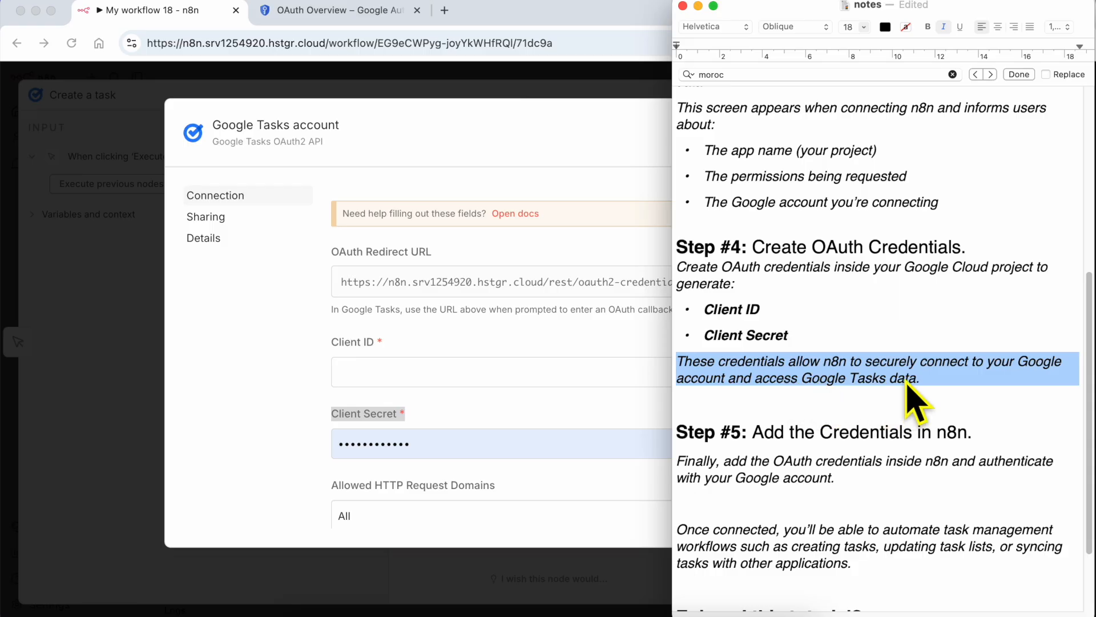
pyautogui.moveTo(753, 247); pyautogui.dragTo(999, 245)
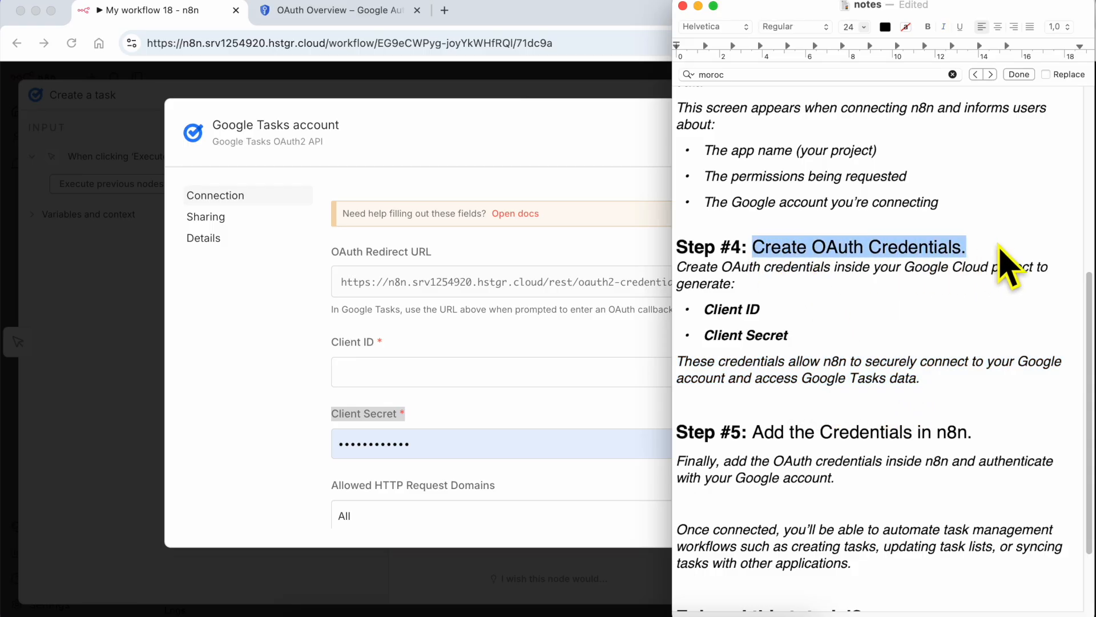
# - Return to Google Auth Platform in Chrome and start an OAuth client of type Web application named n8n-tasks
pyautogui.click(345, 19)
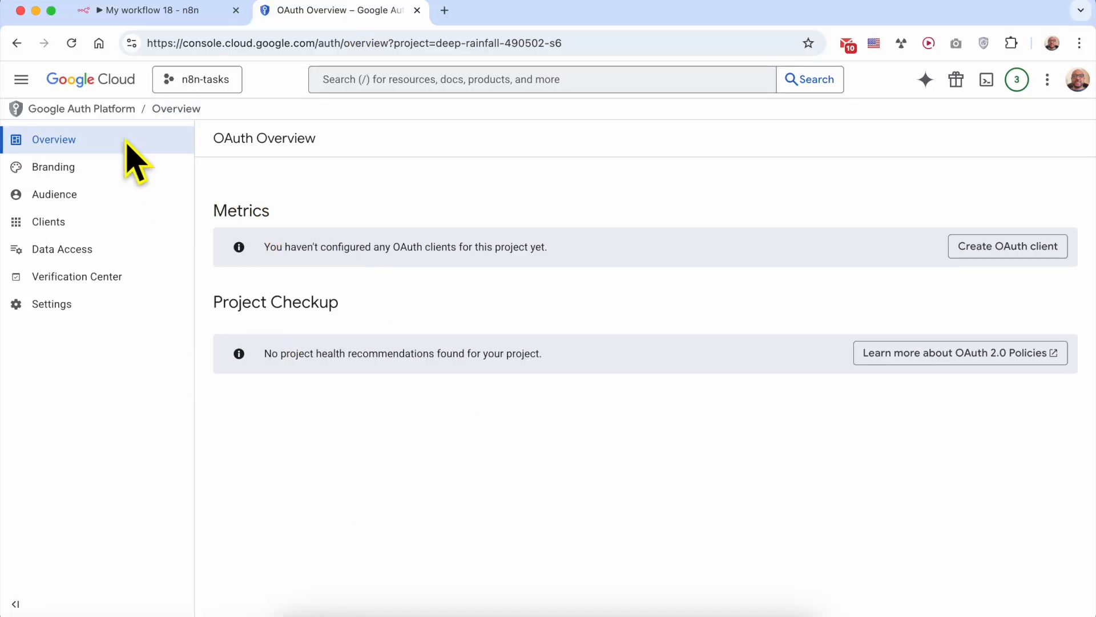
pyautogui.doubleClick(245, 214)
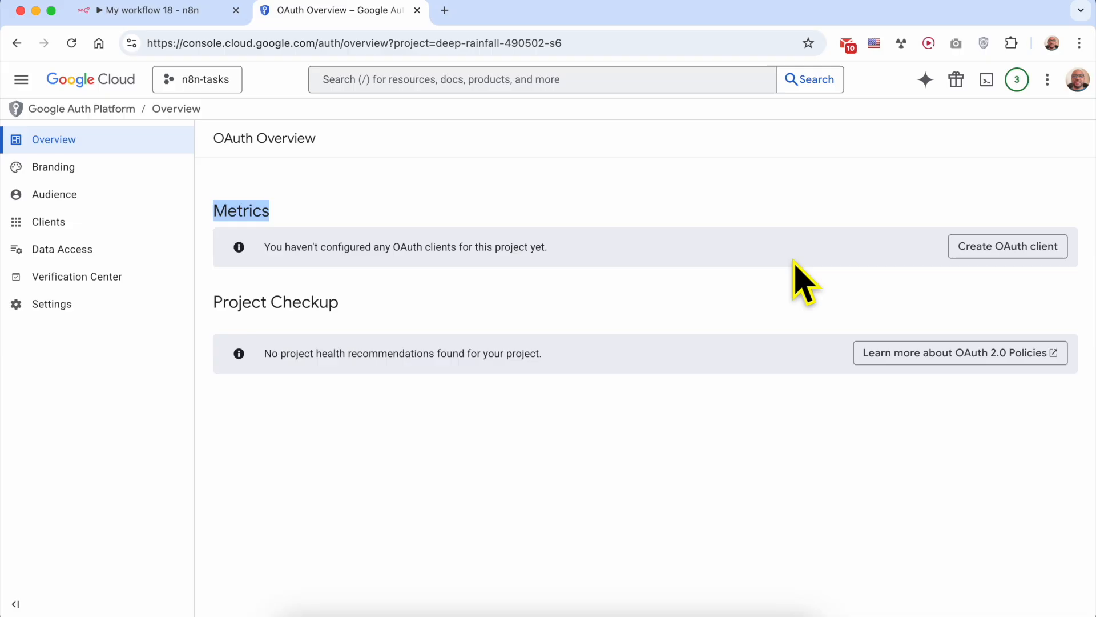
pyautogui.click(1007, 246)
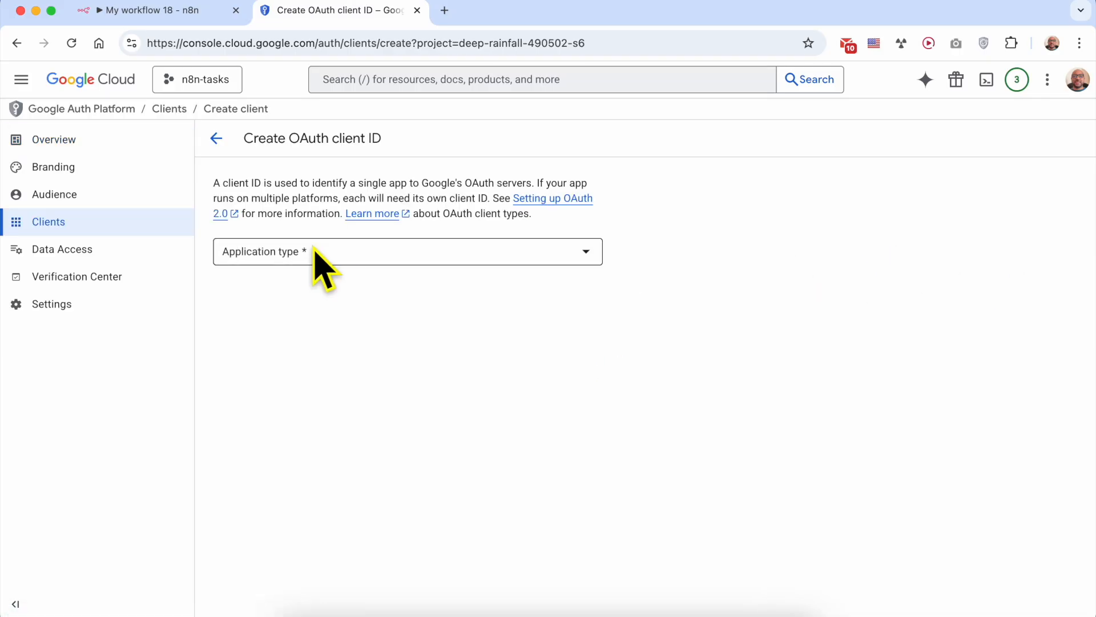
pyautogui.click(323, 267)
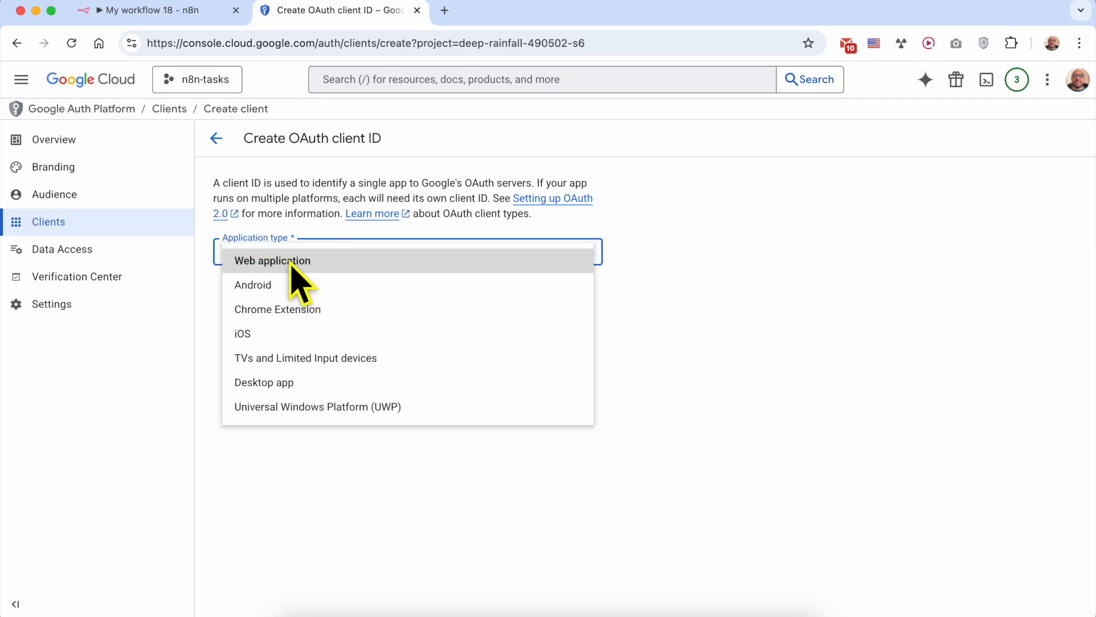
pyautogui.click(304, 262)
pyautogui.doubleClick(301, 297)
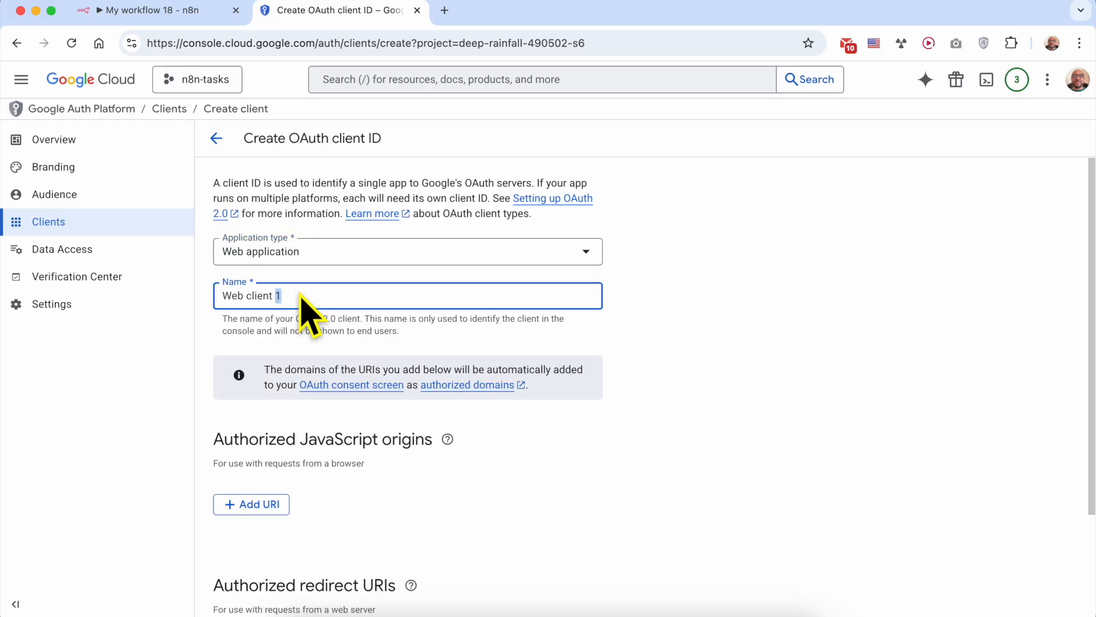
pyautogui.write('n8n-tasks')
pyautogui.tripleClick(349, 320)
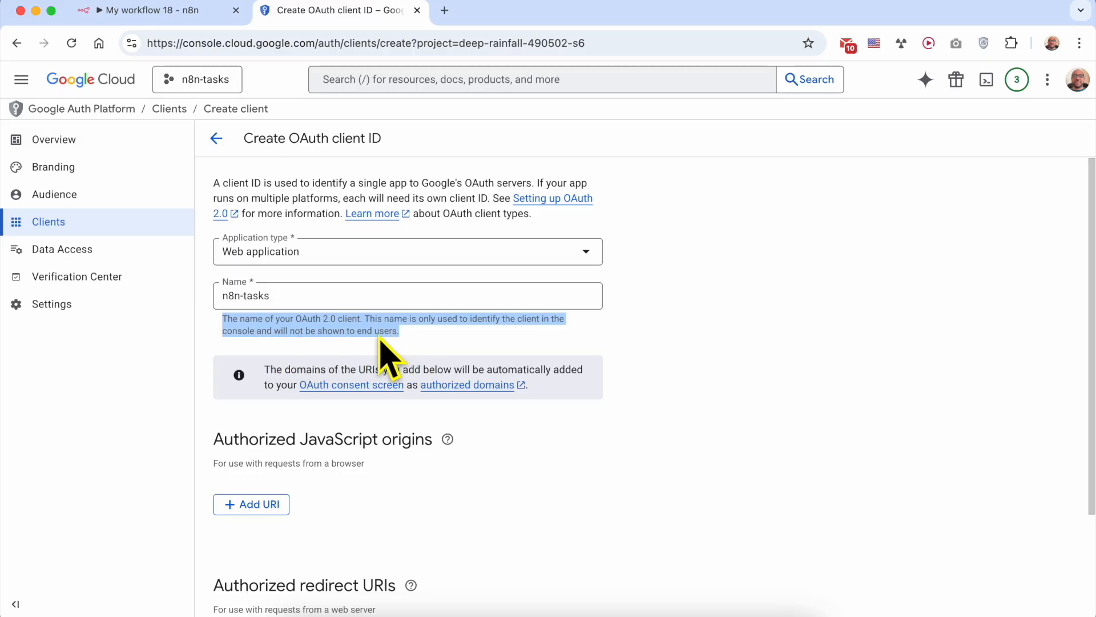
# - Add an empty authorized redirect URI entry and copy the OAuth Redirect URL from n8n's Google Tasks credential
pyautogui.scroll(-5, 365, 348)
pyautogui.doubleClick(275, 448)
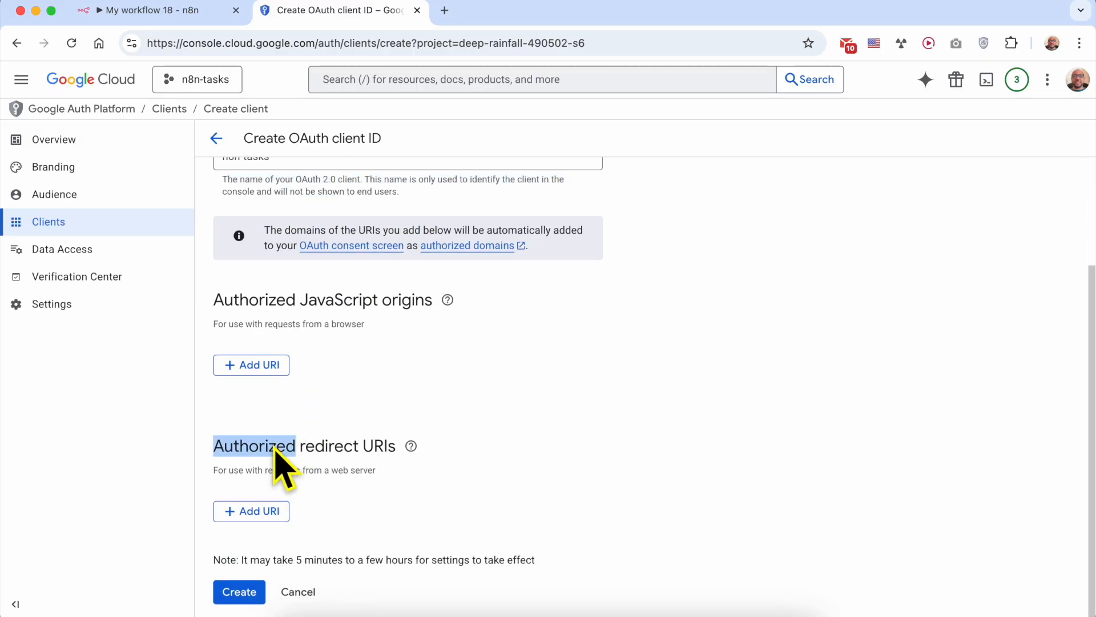
pyautogui.tripleClick(275, 448)
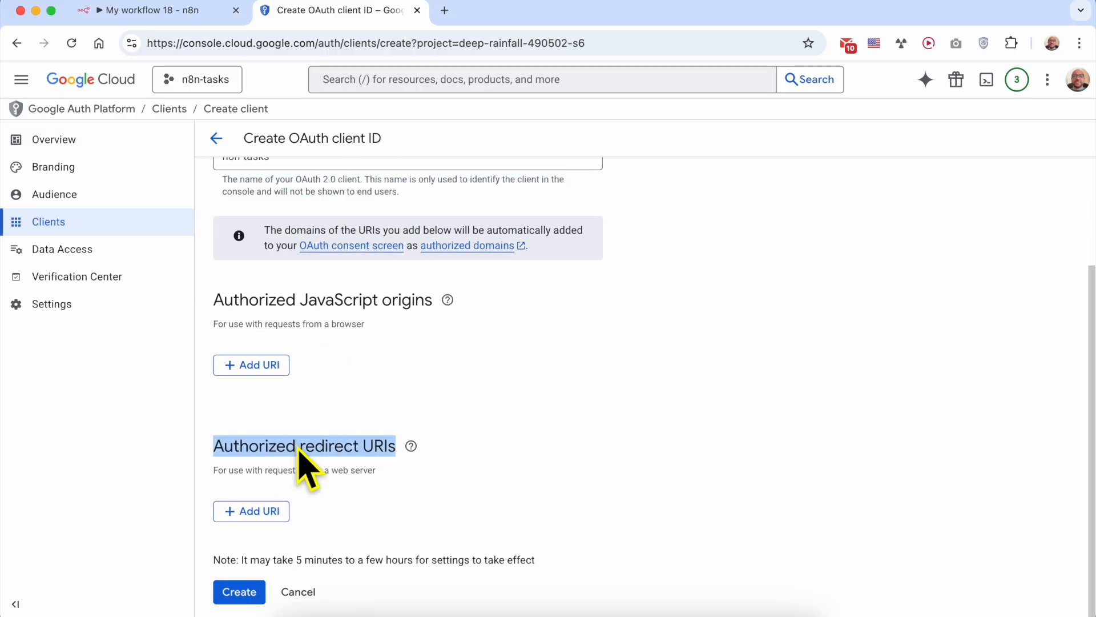
pyautogui.click(264, 512)
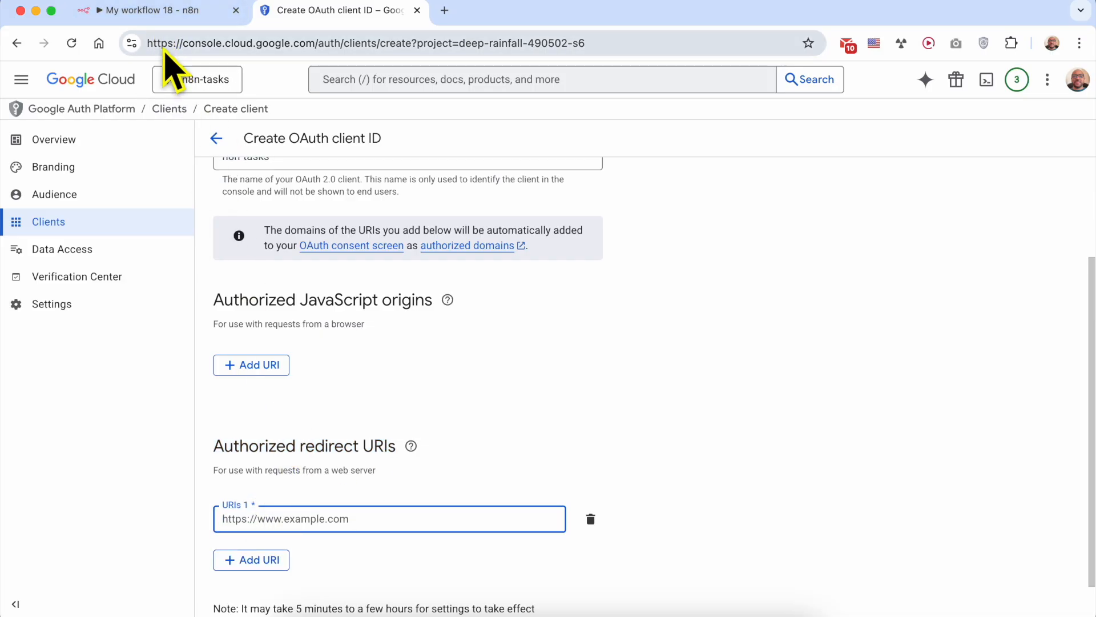
pyautogui.click(169, 12)
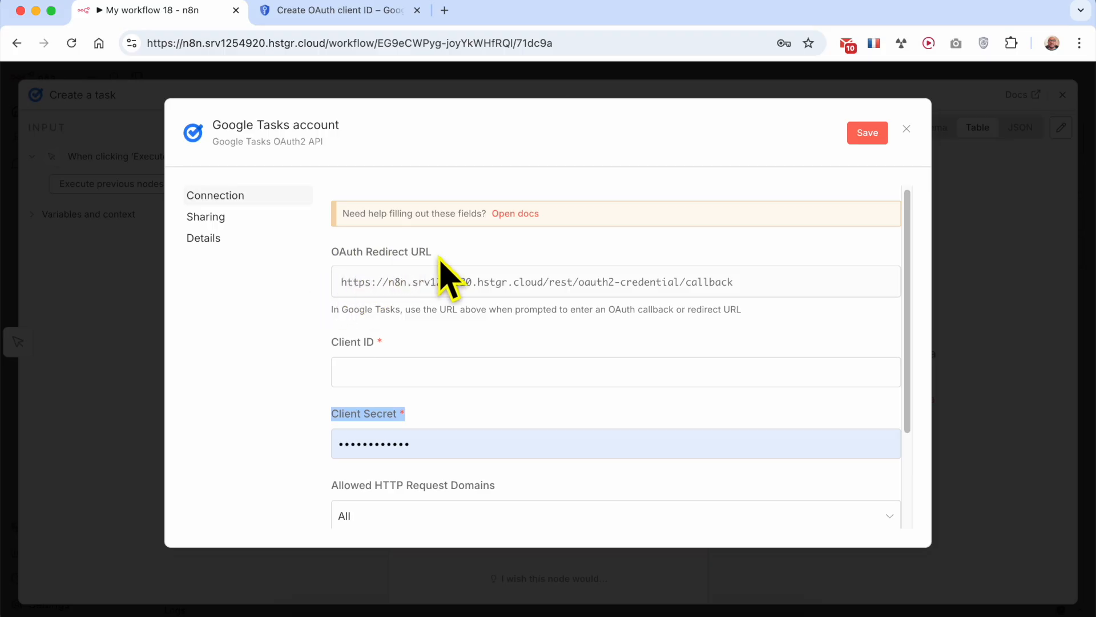
pyautogui.click(508, 282)
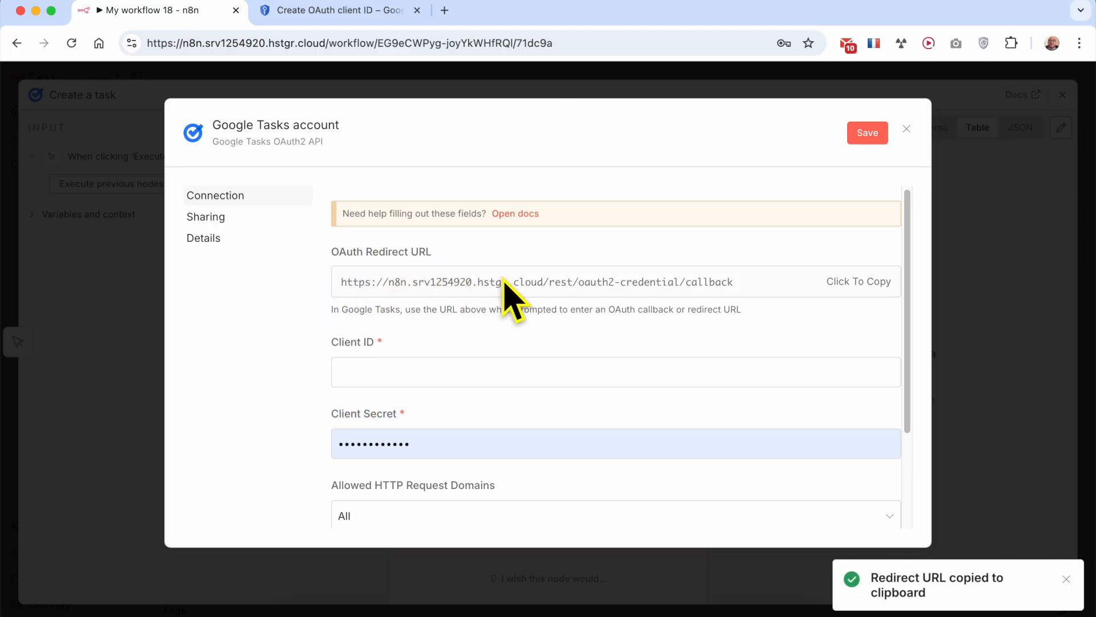
# - Paste the n8n callback URL as the authorized redirect URI in Google Cloud and create the OAuth client
pyautogui.click(313, 14)
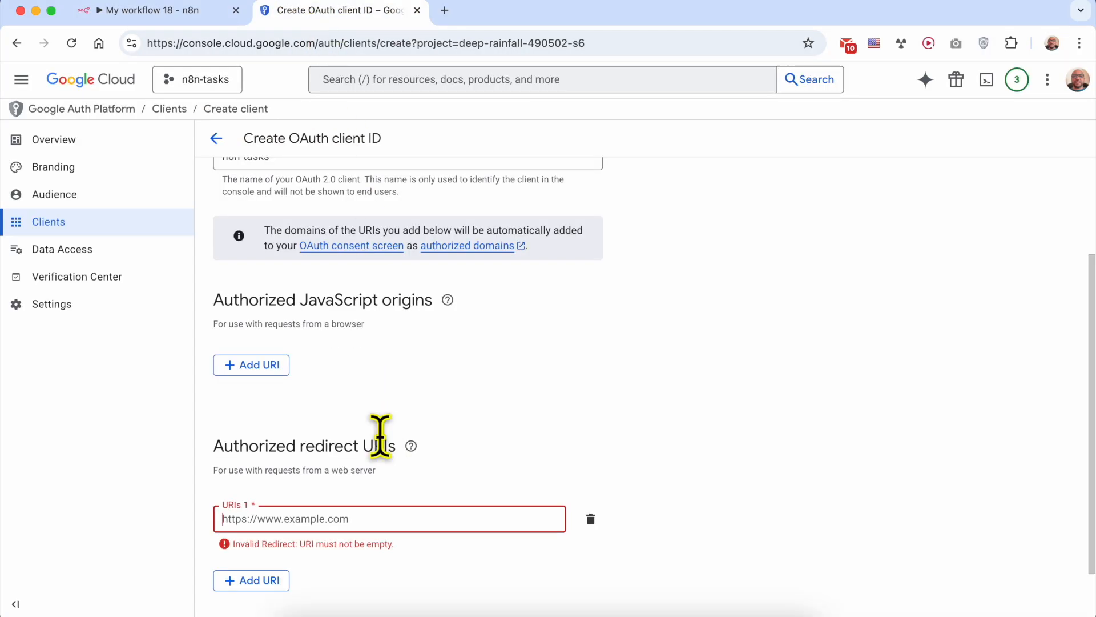
pyautogui.click(301, 521)
pyautogui.rightClick(297, 522)
pyautogui.click(336, 372)
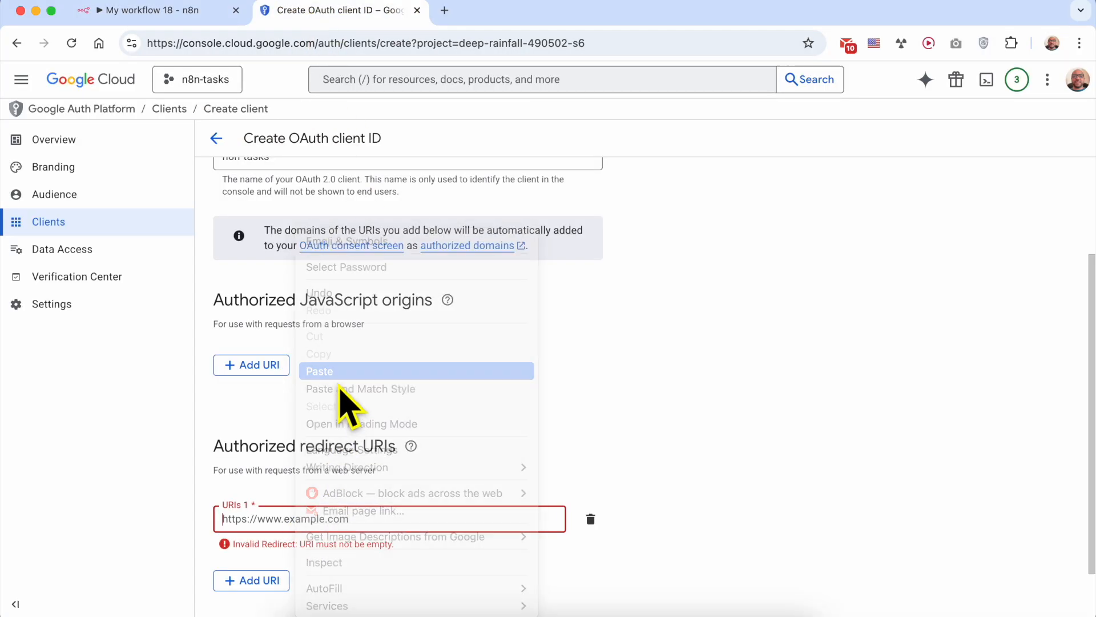
pyautogui.scroll(-2, 320, 588)
pyautogui.click(240, 593)
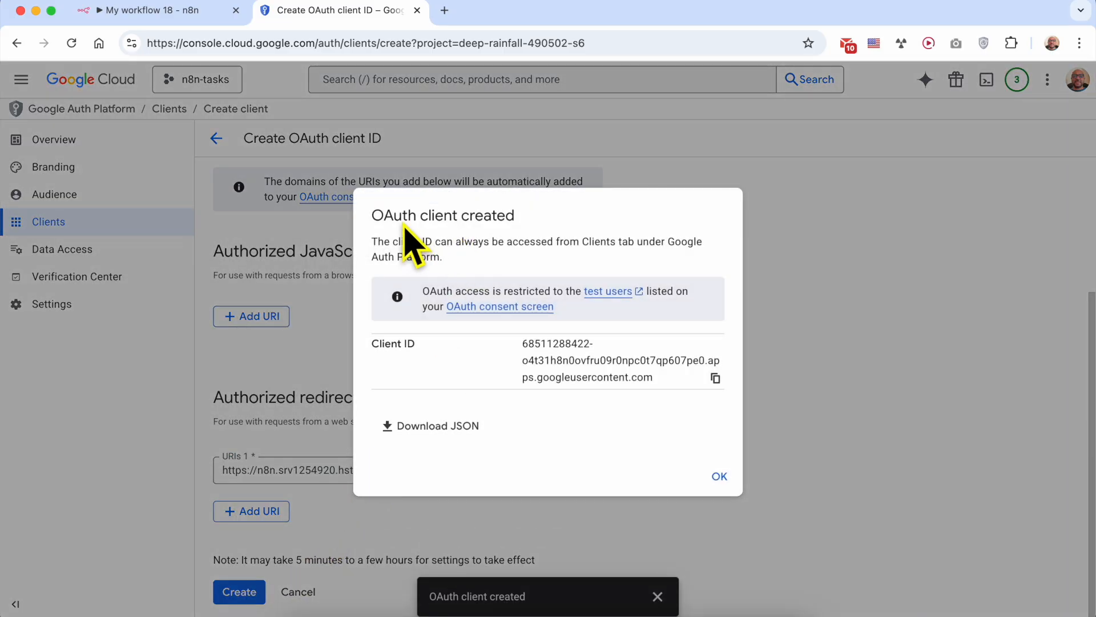
# - Copy the new OAuth client's Client ID and paste it into the Client ID field of n8n's Google Tasks credential
pyautogui.tripleClick(405, 223)
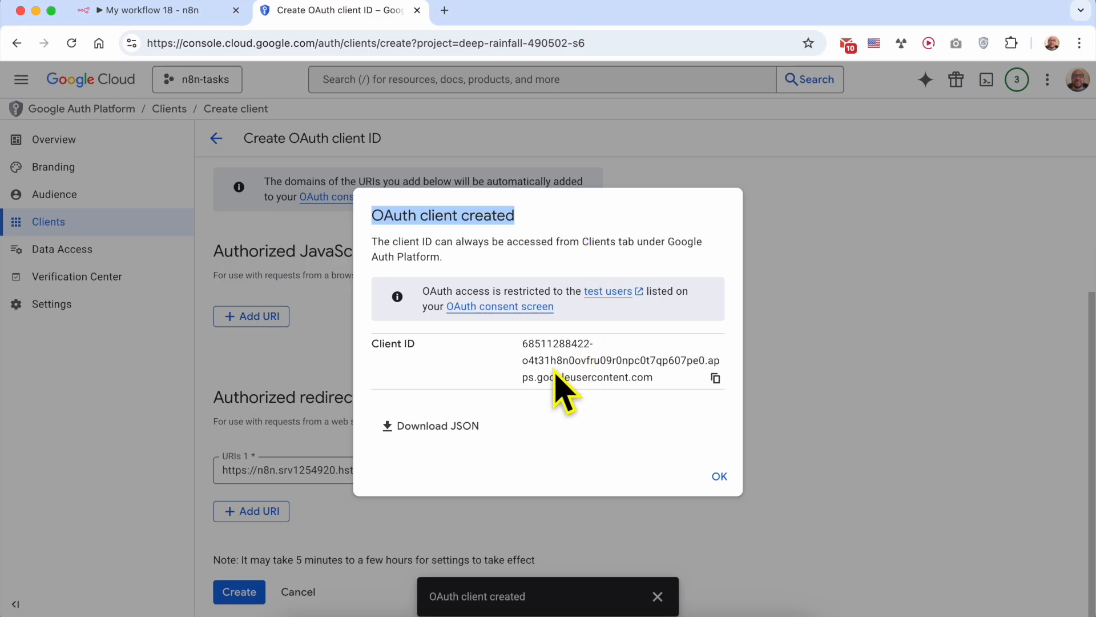
pyautogui.tripleClick(401, 344)
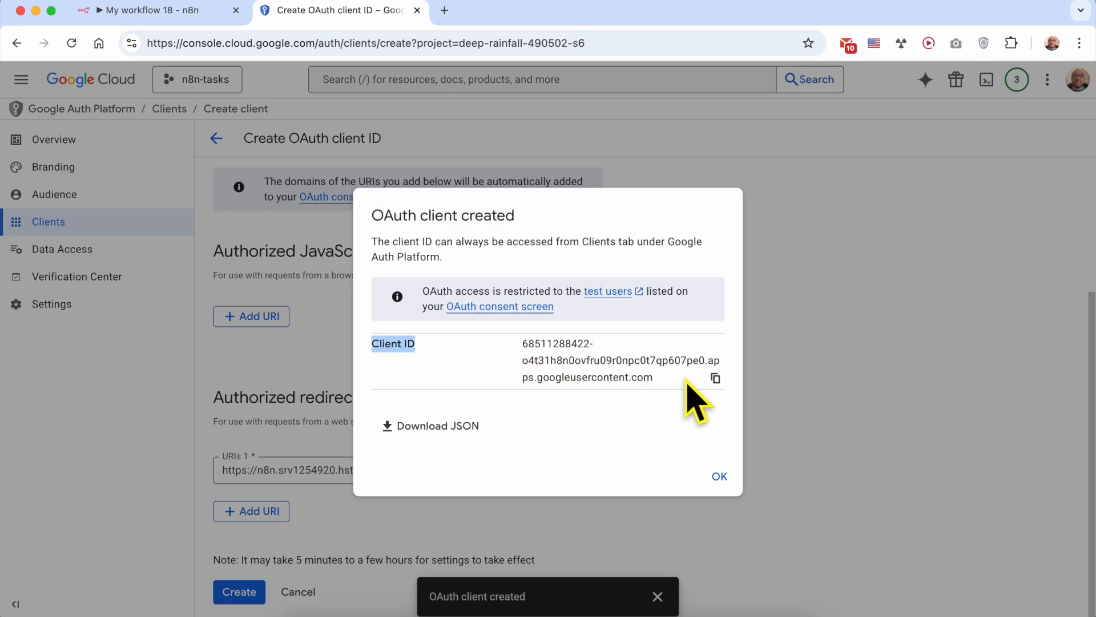
pyautogui.click(714, 379)
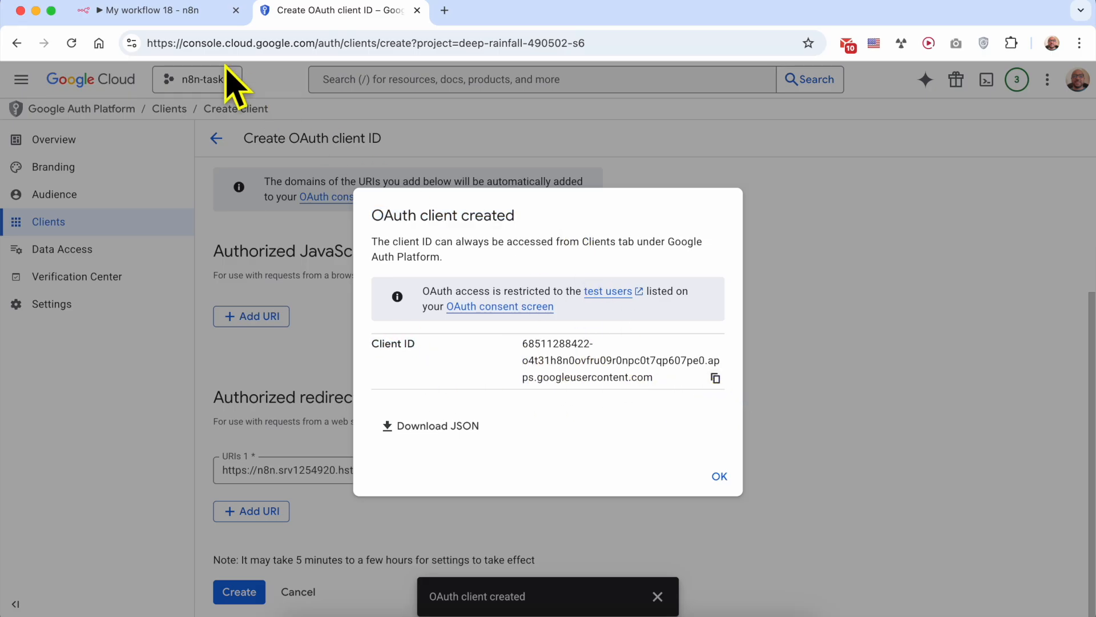
pyautogui.click(166, 13)
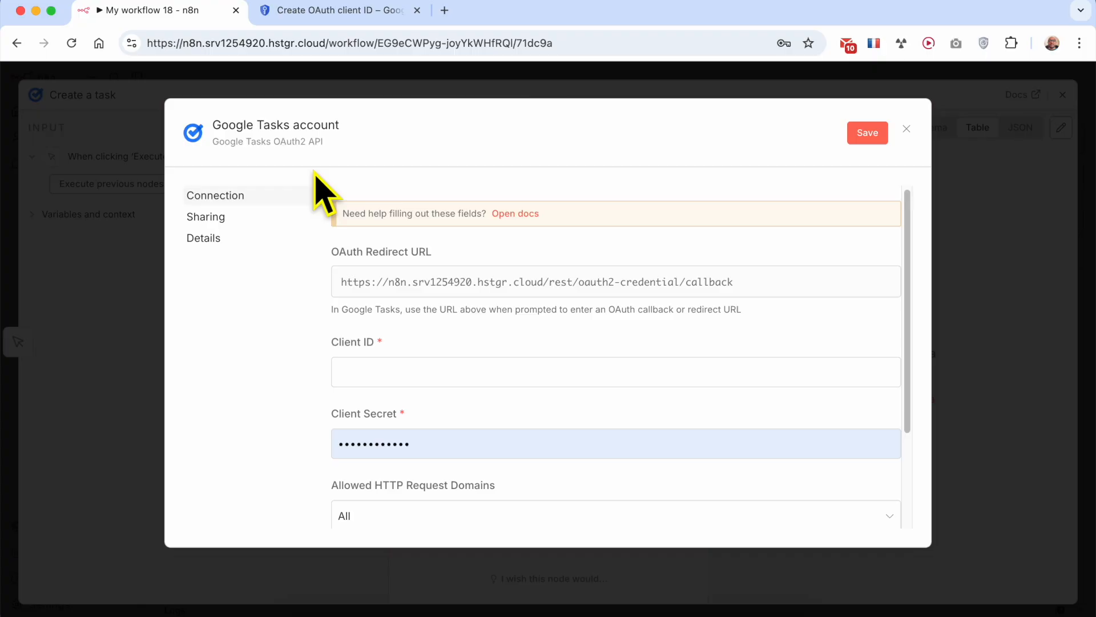
pyautogui.rightClick(403, 372)
pyautogui.click(429, 385)
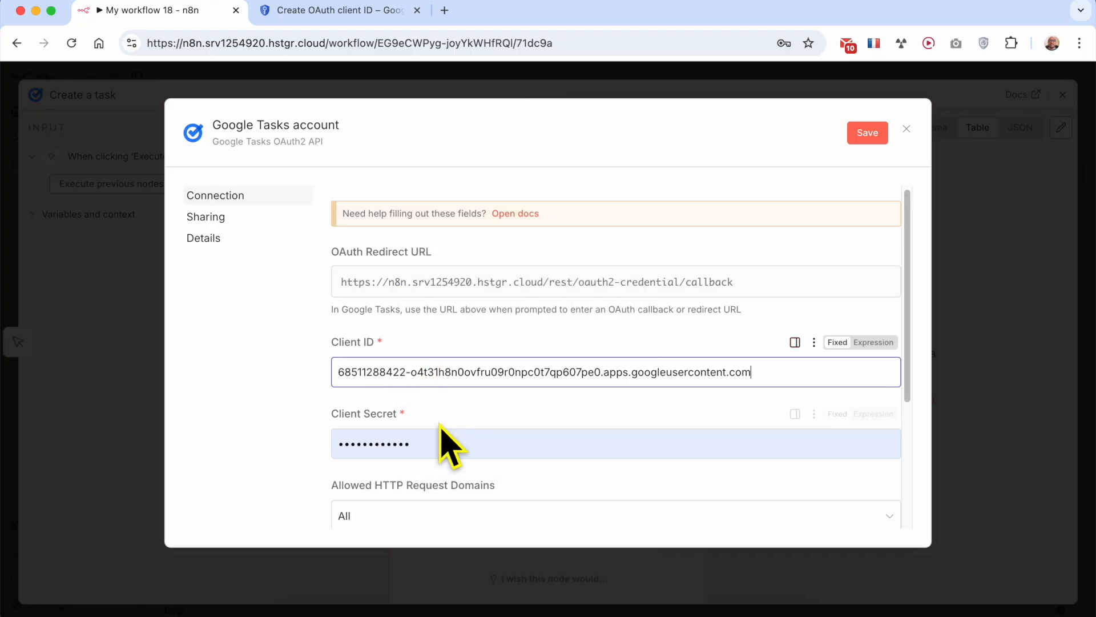
# - Check the credential's Client Secret field, return to Google Cloud and dismiss the client creation dialog and notification
pyautogui.click(354, 408)
pyautogui.tripleClick(357, 412)
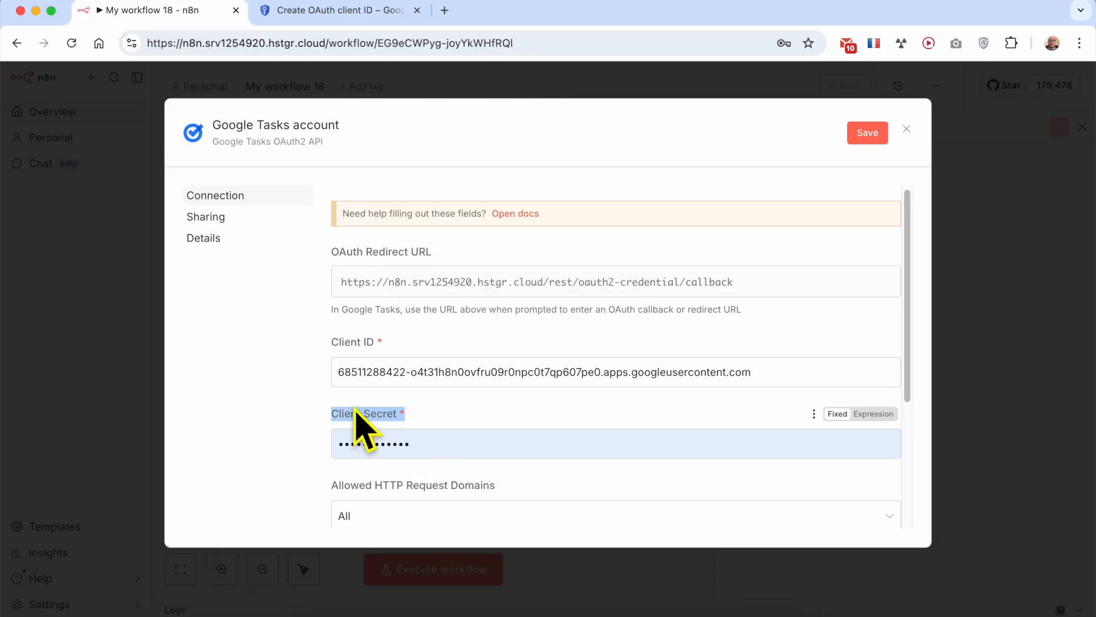
pyautogui.click(334, 13)
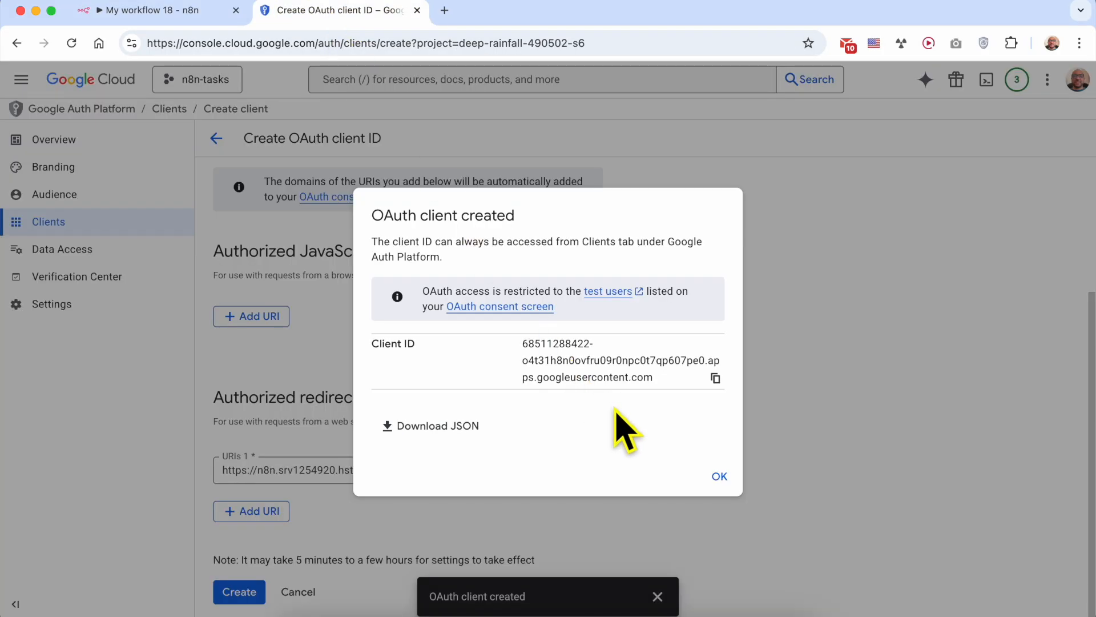
pyautogui.click(719, 476)
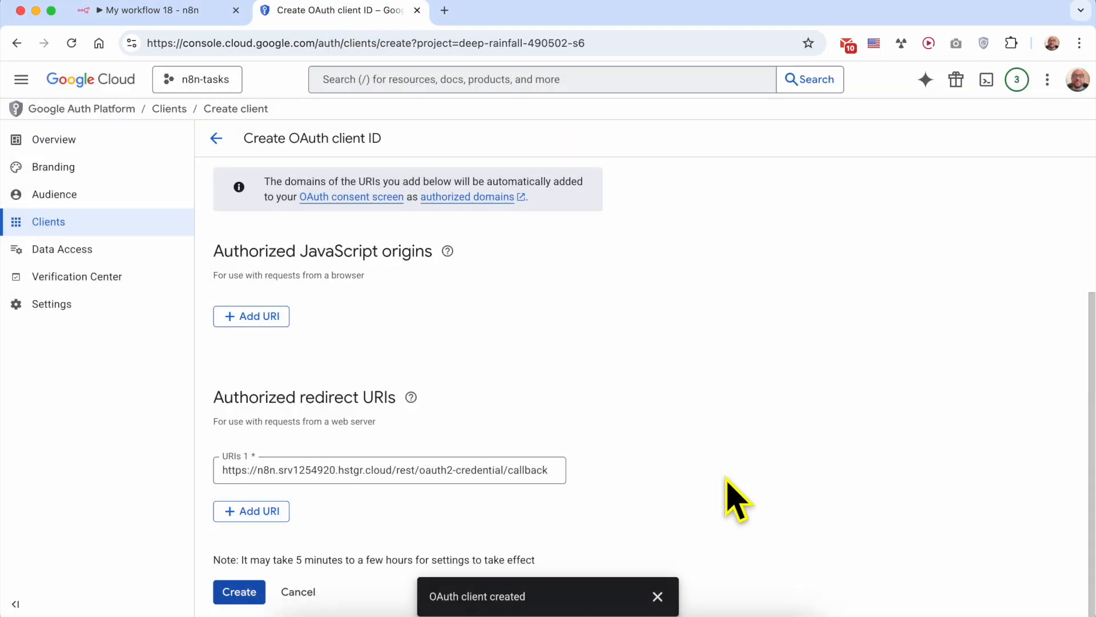
pyautogui.click(657, 596)
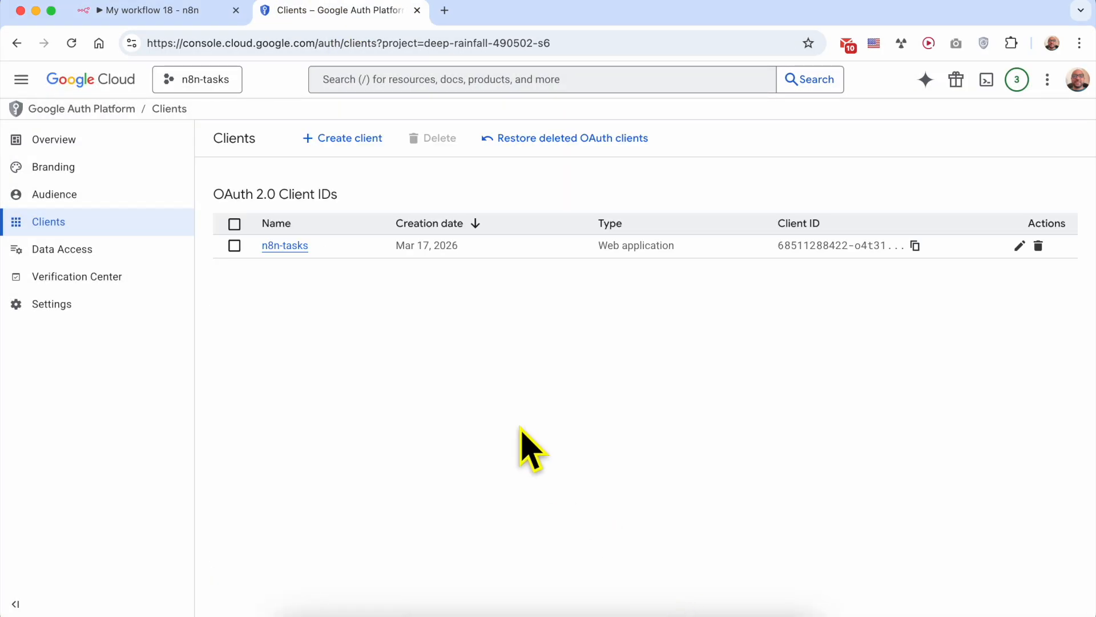
# - Open the n8n-tasks OAuth client's details and copy its client secret
pyautogui.click(290, 249)
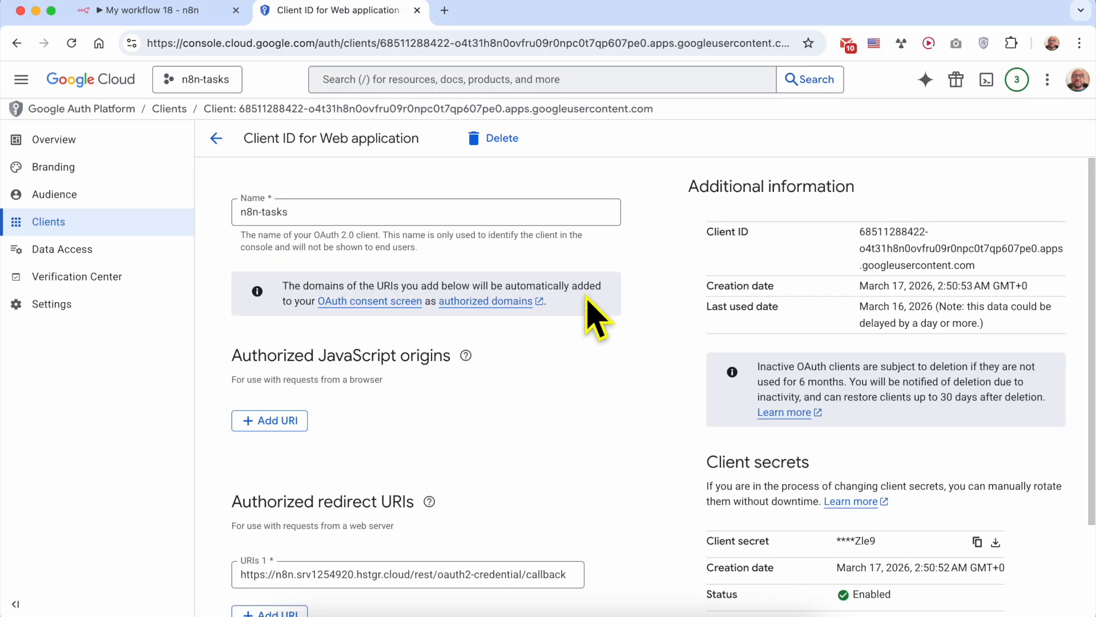
pyautogui.tripleClick(752, 463)
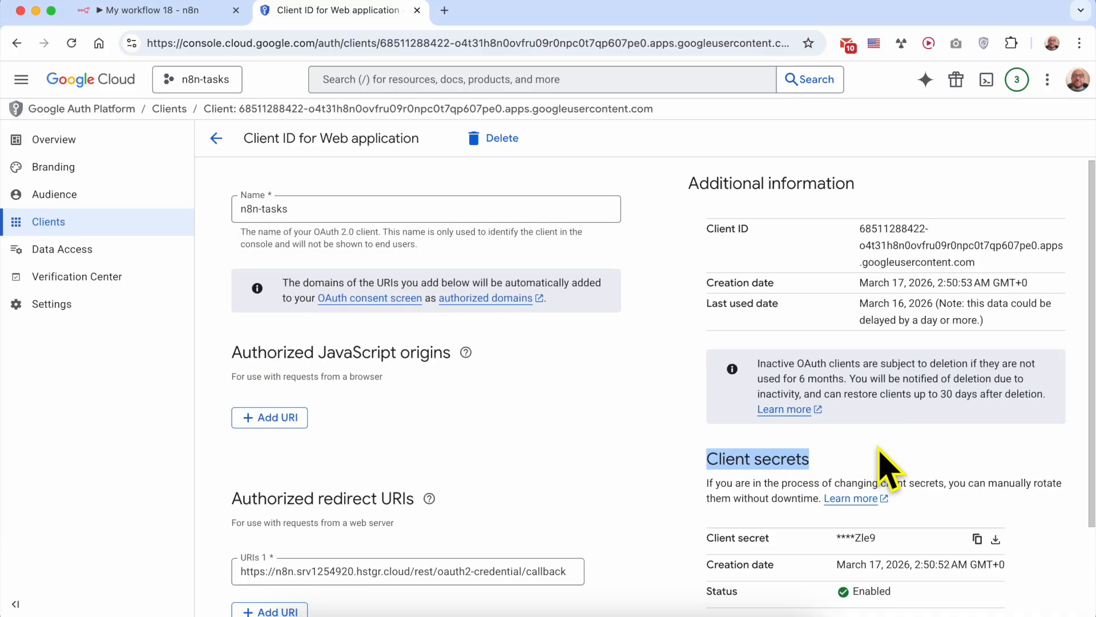
pyautogui.scroll(-2, 822, 465)
pyautogui.tripleClick(857, 419)
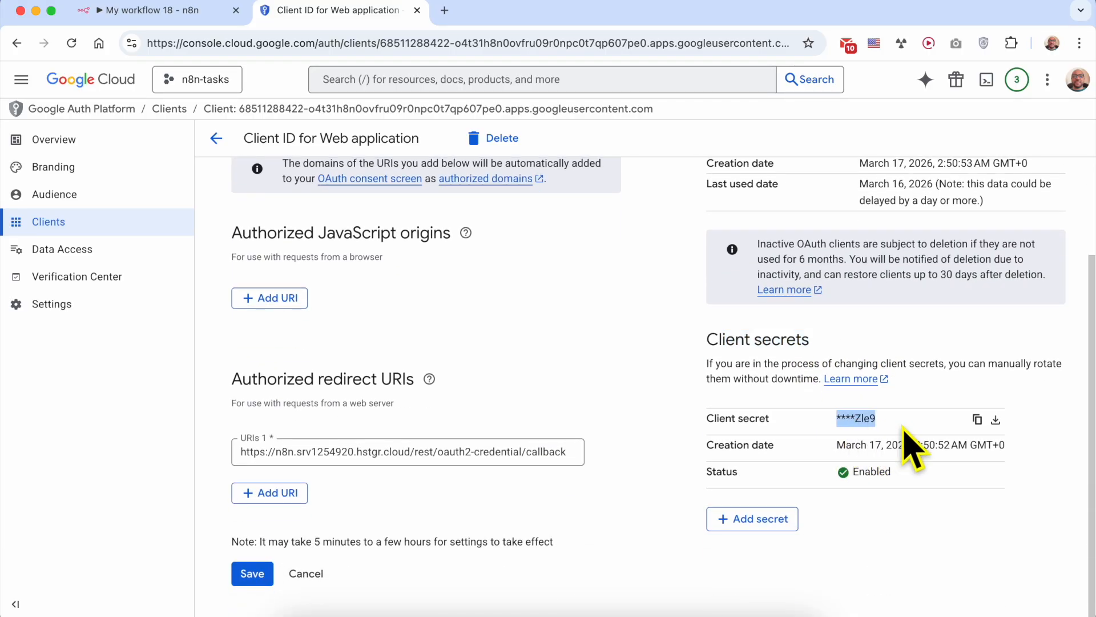
pyautogui.click(978, 422)
pyautogui.scroll(2, 979, 426)
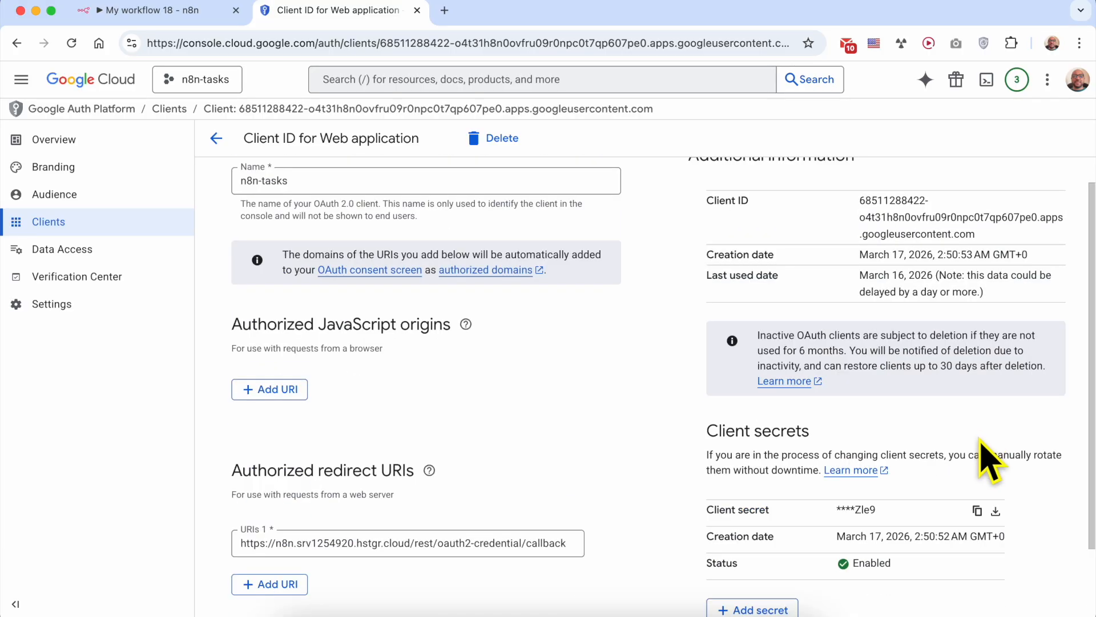
# - Replace the Client Secret in n8n's Google Tasks credential with the copied client secret
pyautogui.click(174, 16)
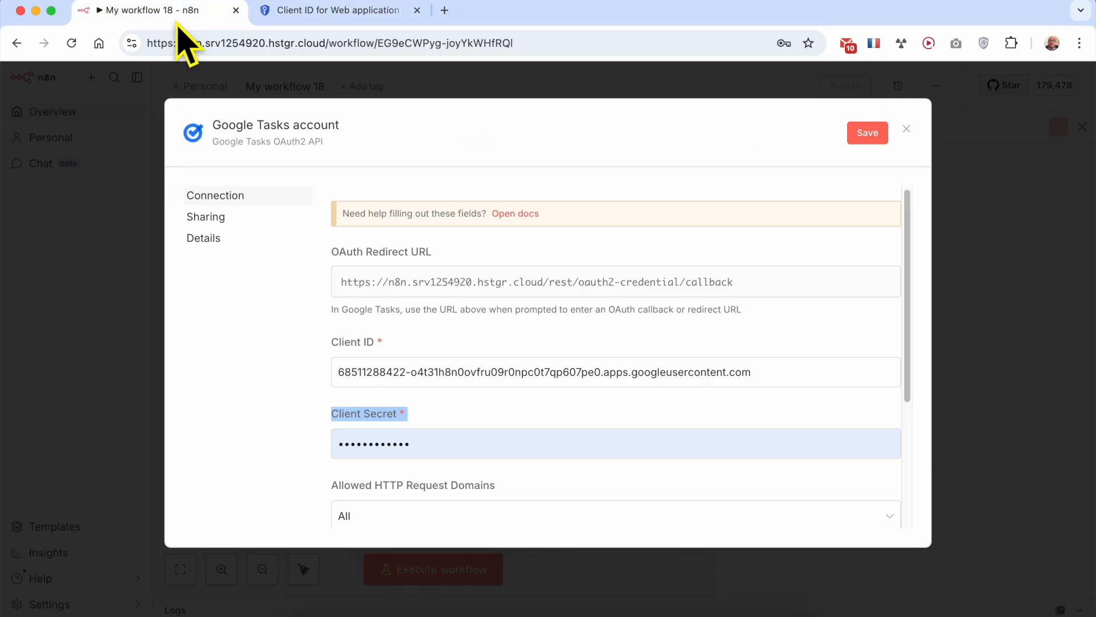
pyautogui.doubleClick(465, 451)
pyautogui.press('BackSpace')
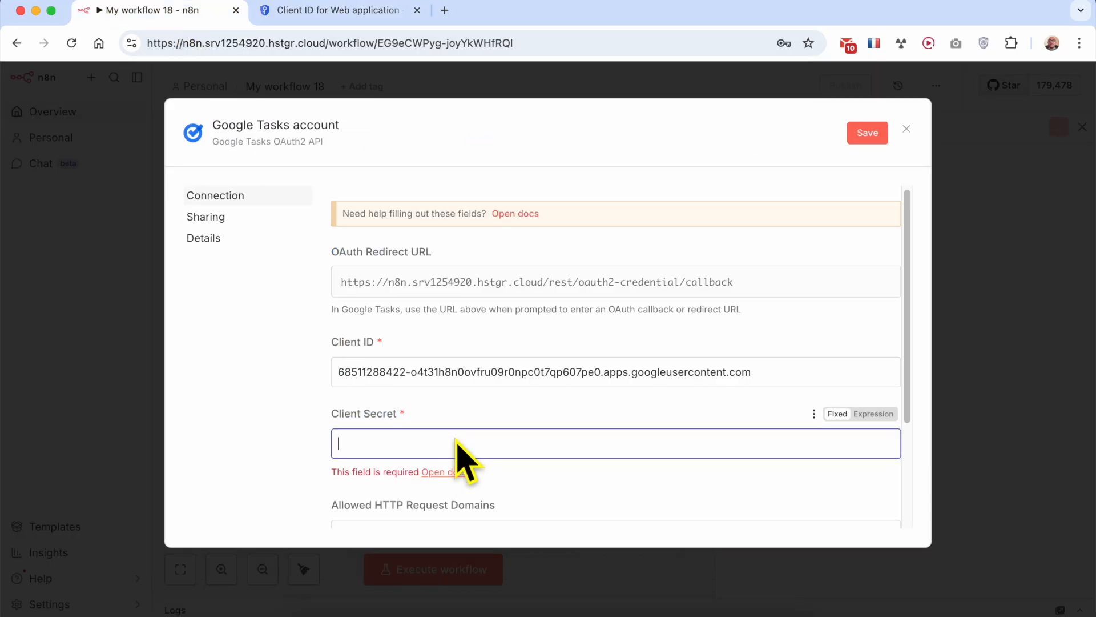
pyautogui.rightClick(450, 447)
pyautogui.click(473, 389)
pyautogui.scroll(-4, 489, 414)
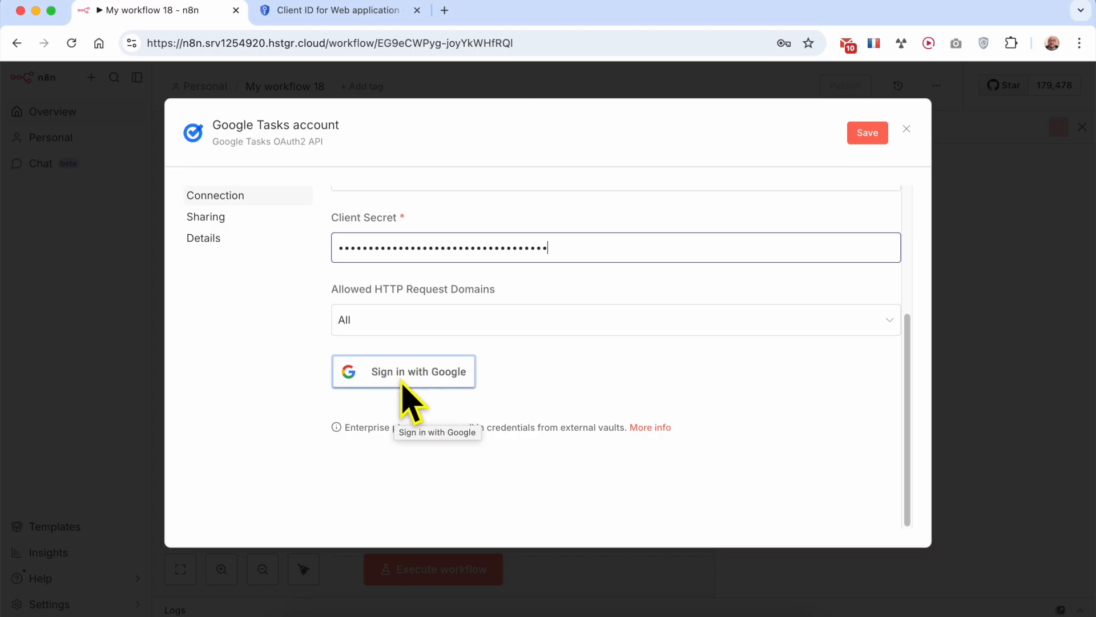
# - Return to Google Cloud and publish the app from its Audience settings, confirming the move to production
pyautogui.click(366, 10)
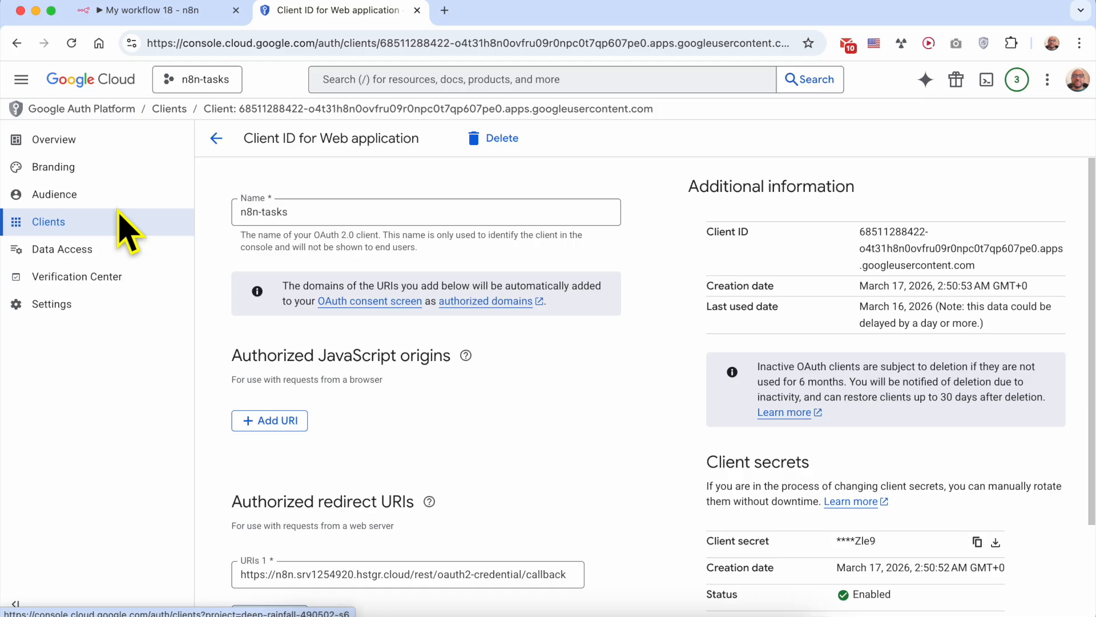
pyautogui.click(85, 197)
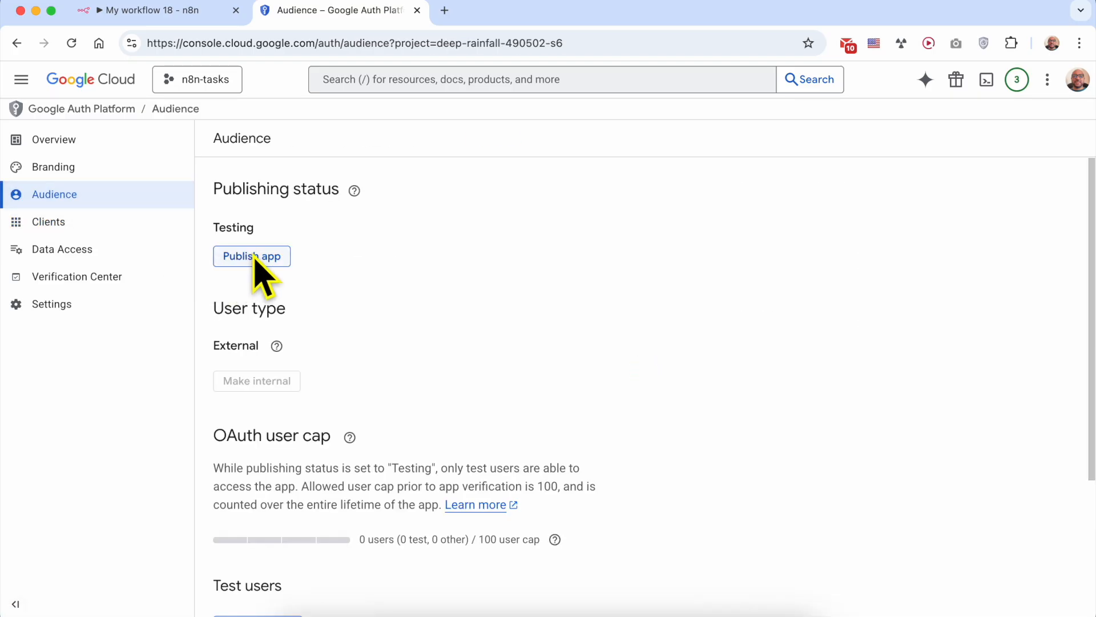
pyautogui.click(254, 256)
pyautogui.tripleClick(386, 283)
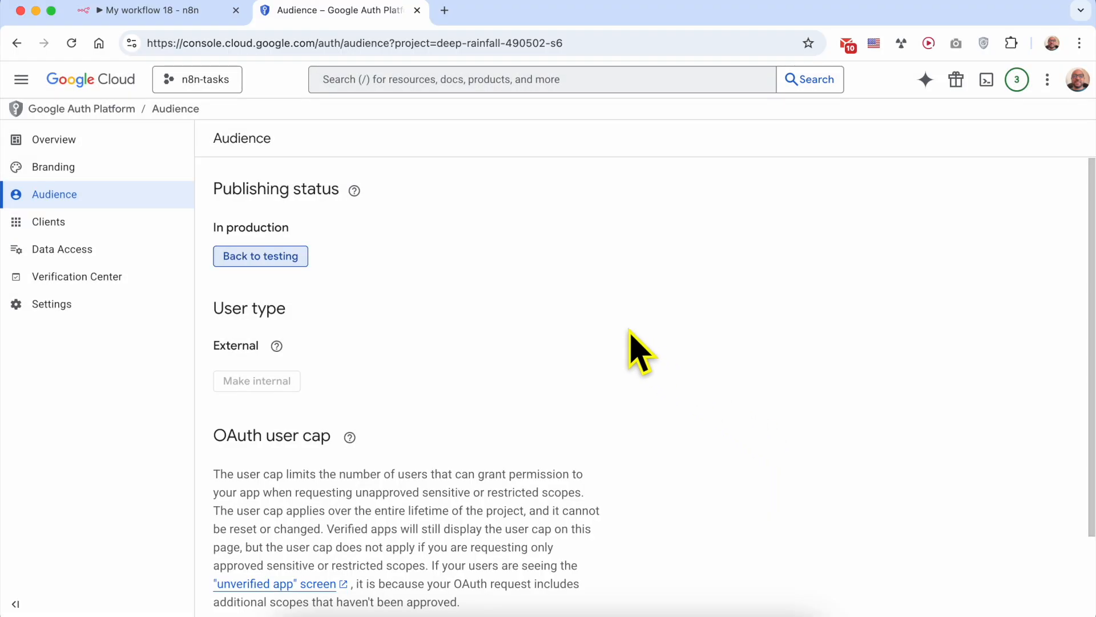
# - Start the Google sign-in from n8n's credential, choose the Google account and proceed past the unverified-app warning to hstgr.cloud
pyautogui.click(168, 13)
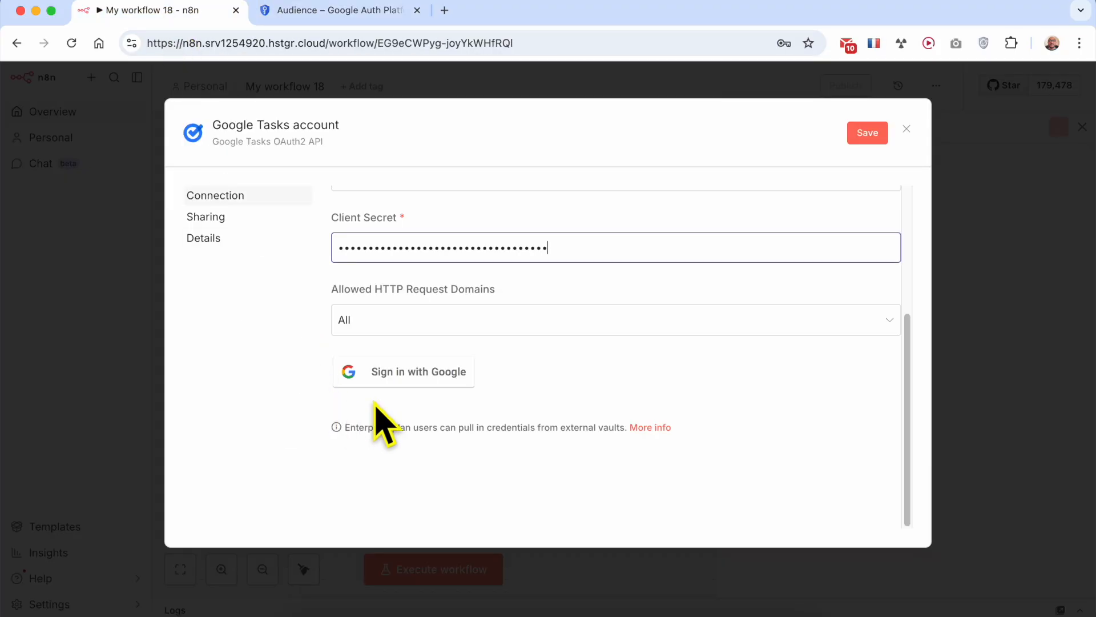
pyautogui.click(421, 383)
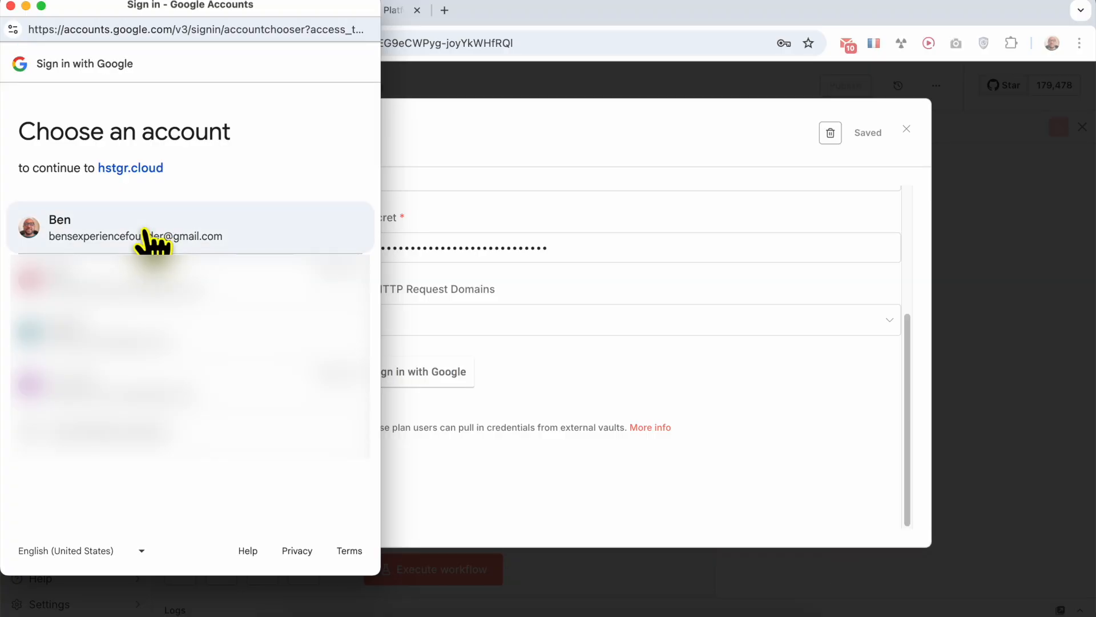
pyautogui.click(177, 222)
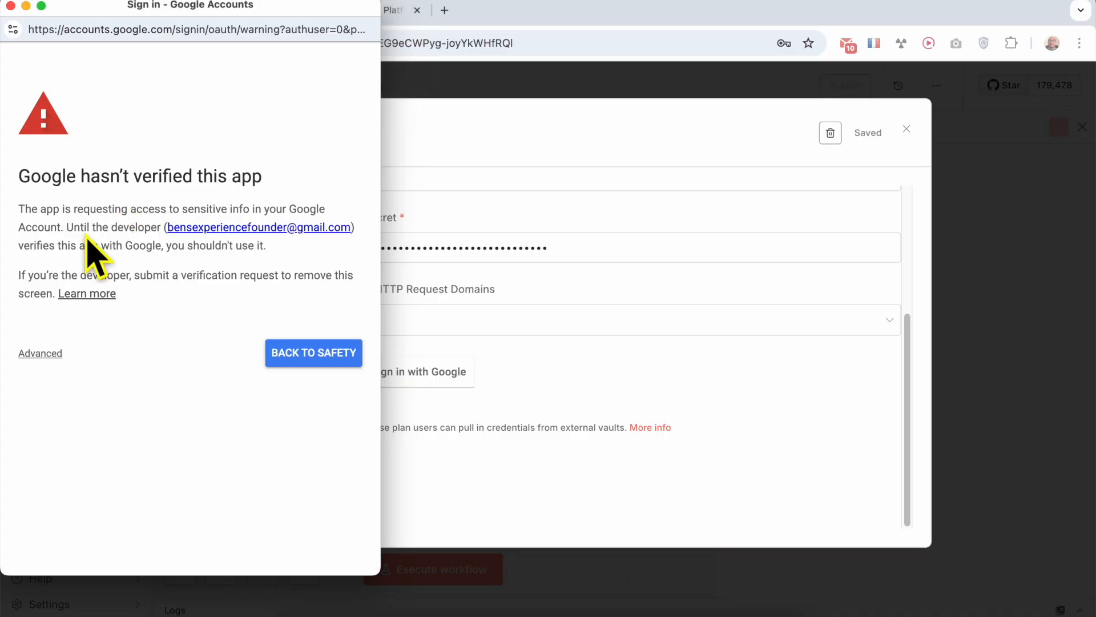
pyautogui.click(48, 353)
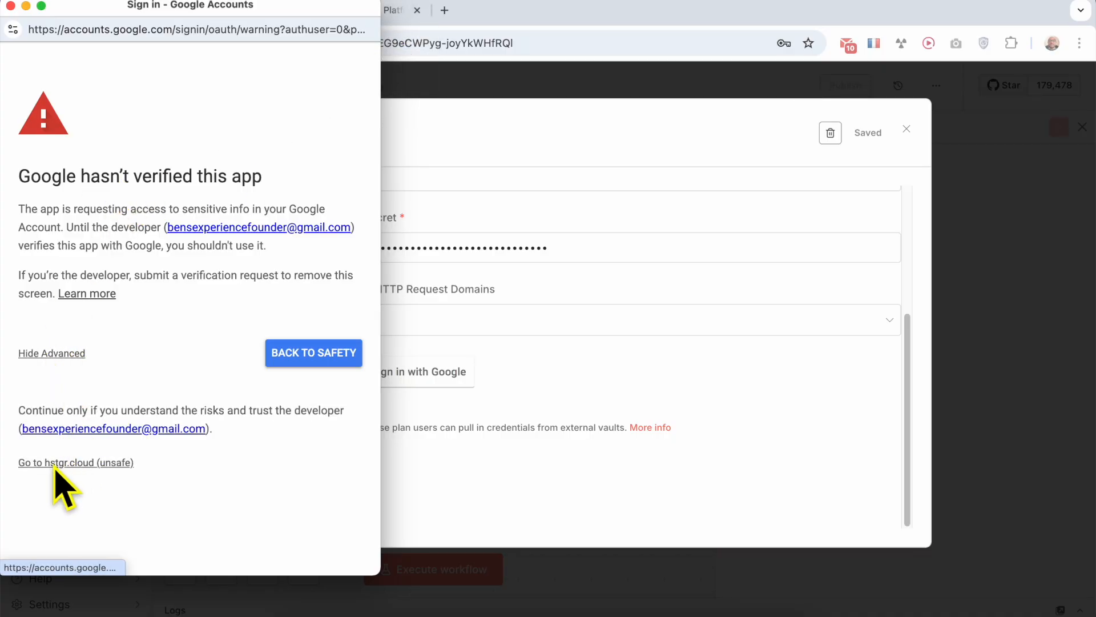
pyautogui.click(91, 464)
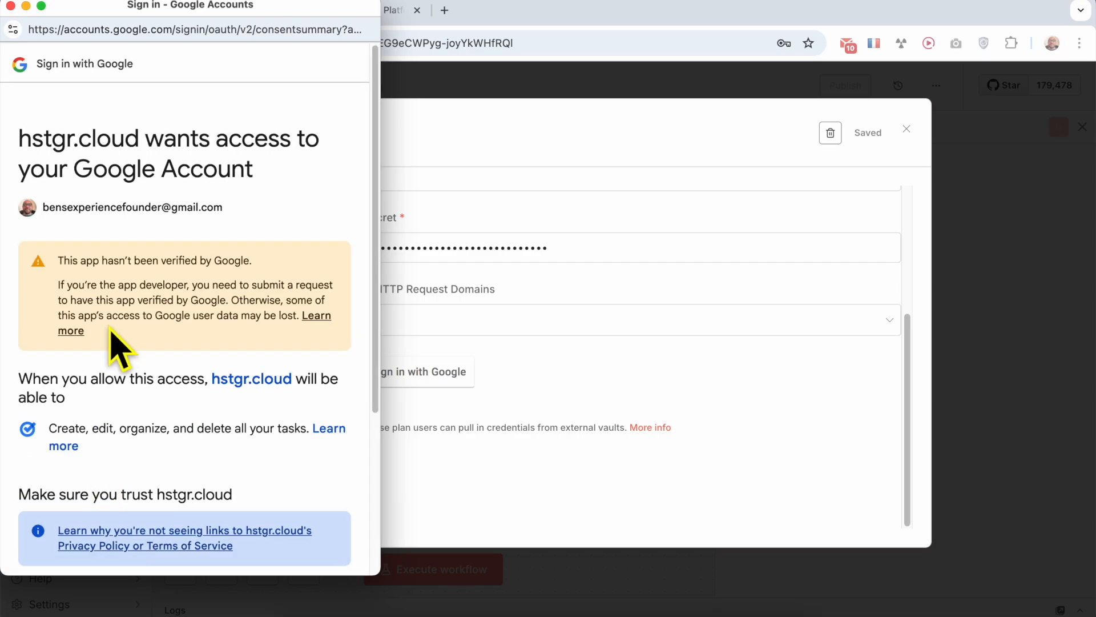
# - Grant hstgr.cloud access to the account's Google Tasks and close the sign-in window
pyautogui.scroll(-5, 139, 346)
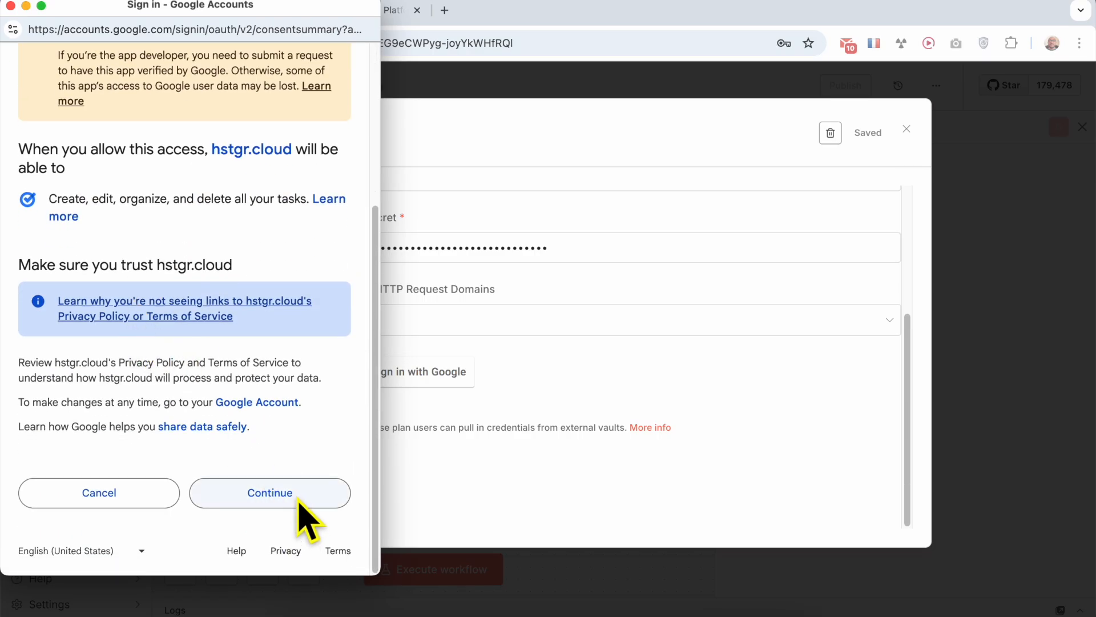
pyautogui.click(298, 498)
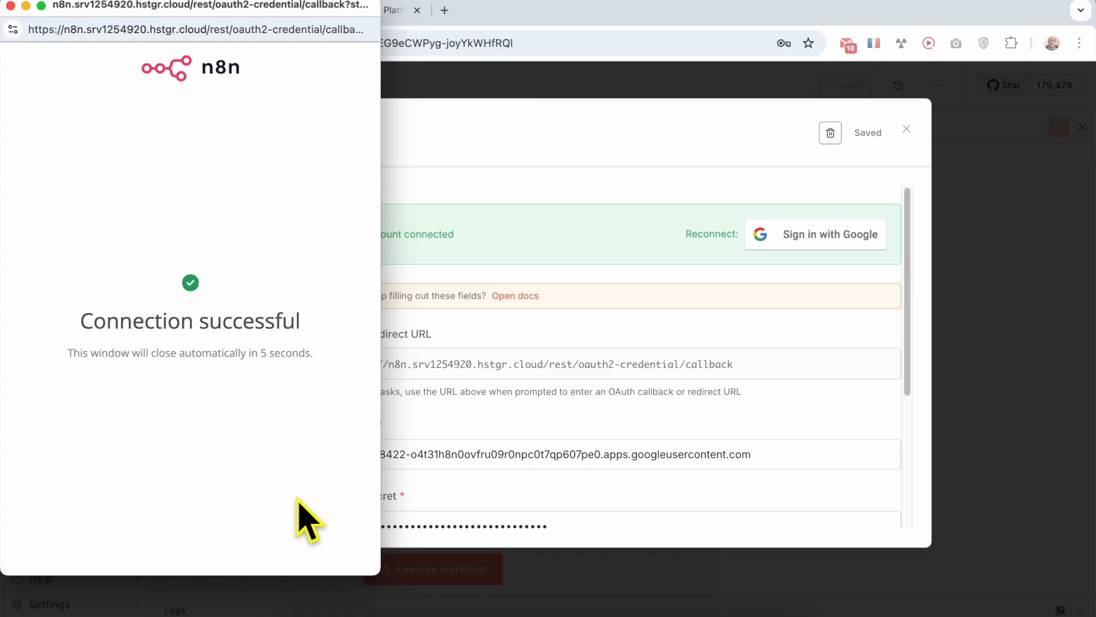
pyautogui.tripleClick(185, 336)
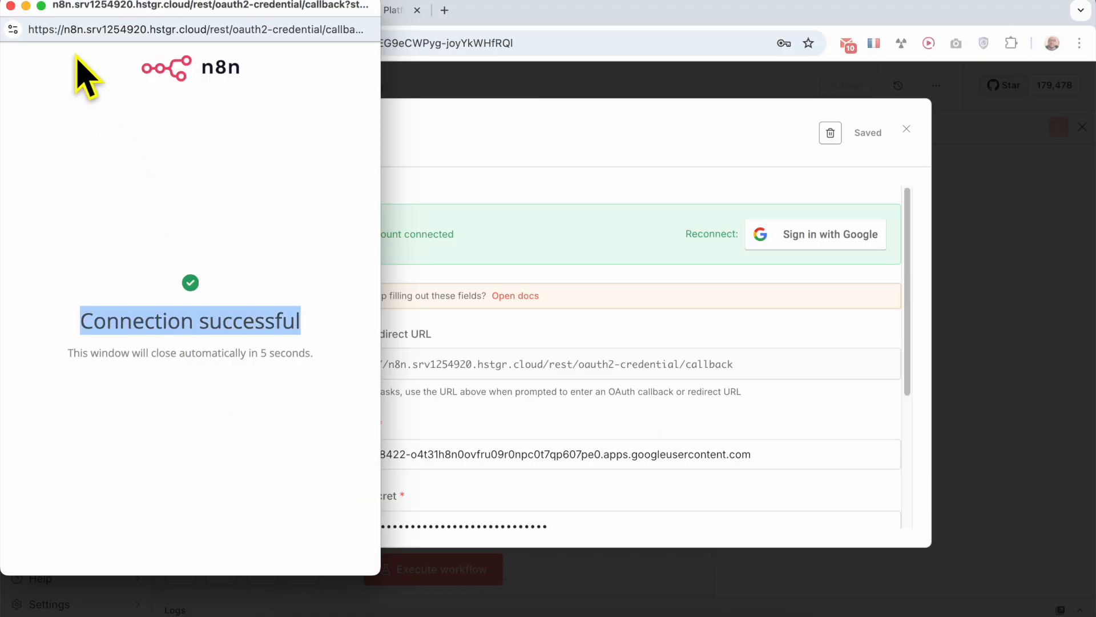
pyautogui.click(10, 6)
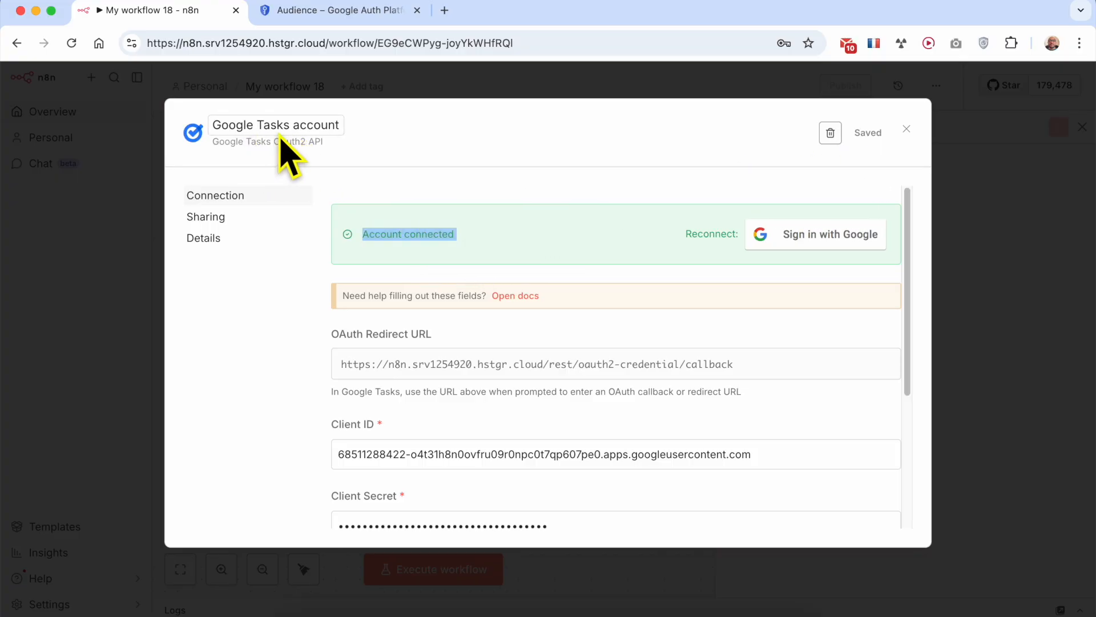
# - Close the Google Tasks credential, dismiss the browser's password-saving prompt and close the side panel beside the workflow
pyautogui.click(906, 129)
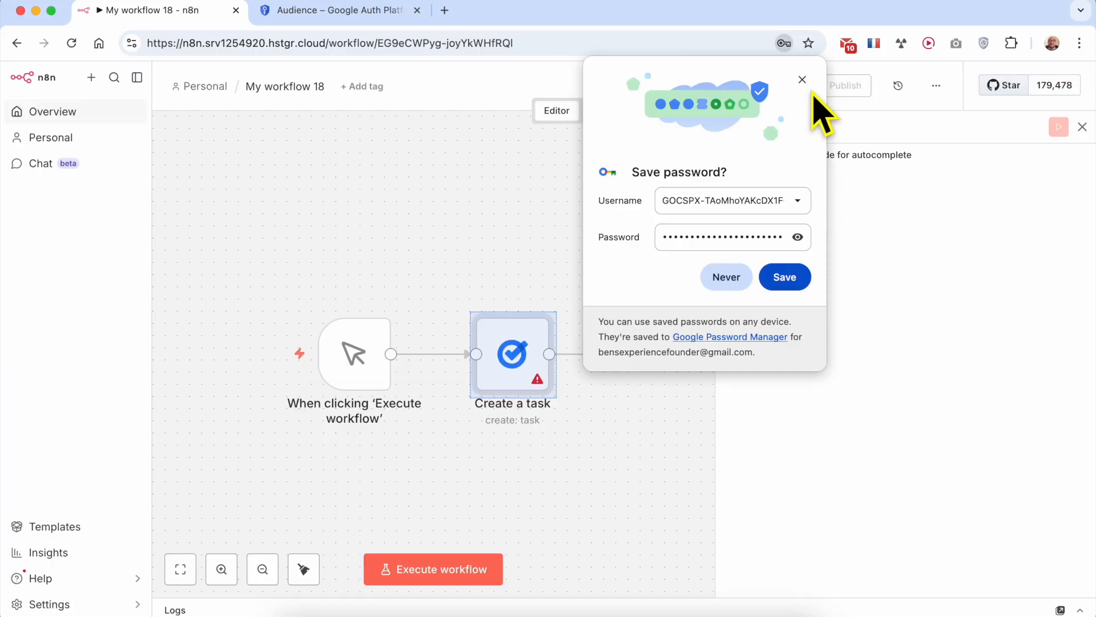
pyautogui.click(799, 77)
pyautogui.click(1080, 128)
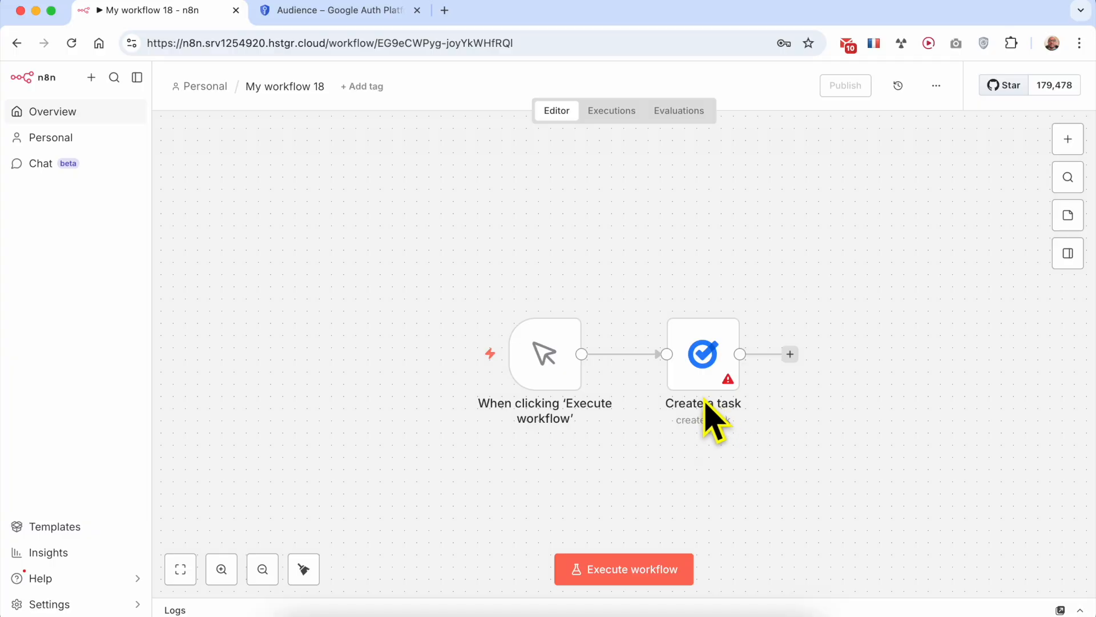
pyautogui.moveTo(701, 355)
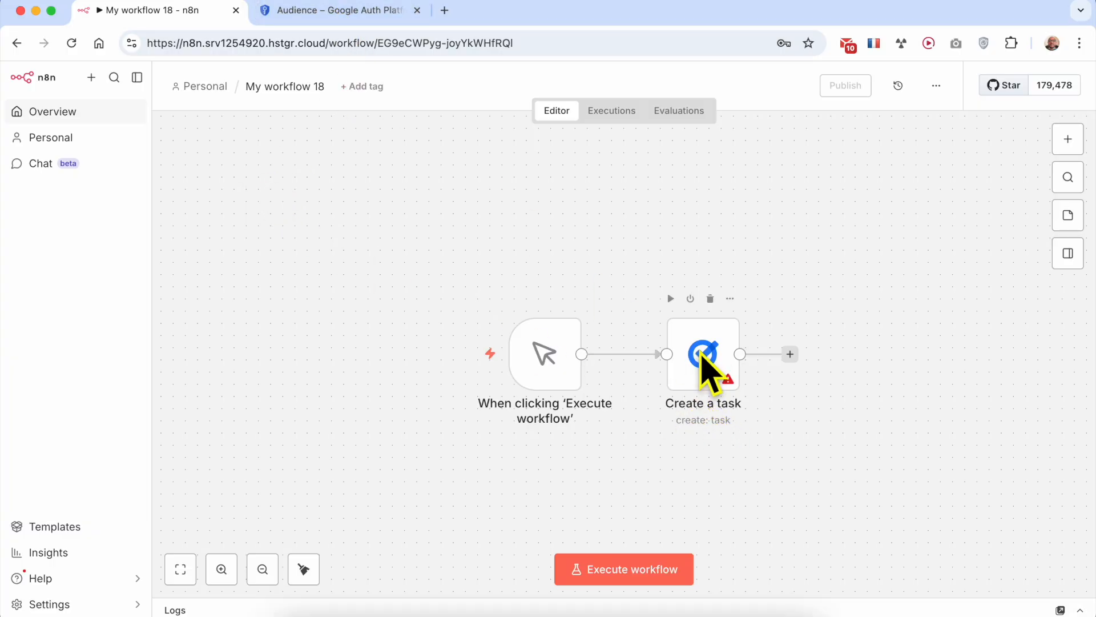
# - Review the closing section of the tutorial notes, including the course link sentence, and return to the n8n workflow
pyautogui.click(428, 616)
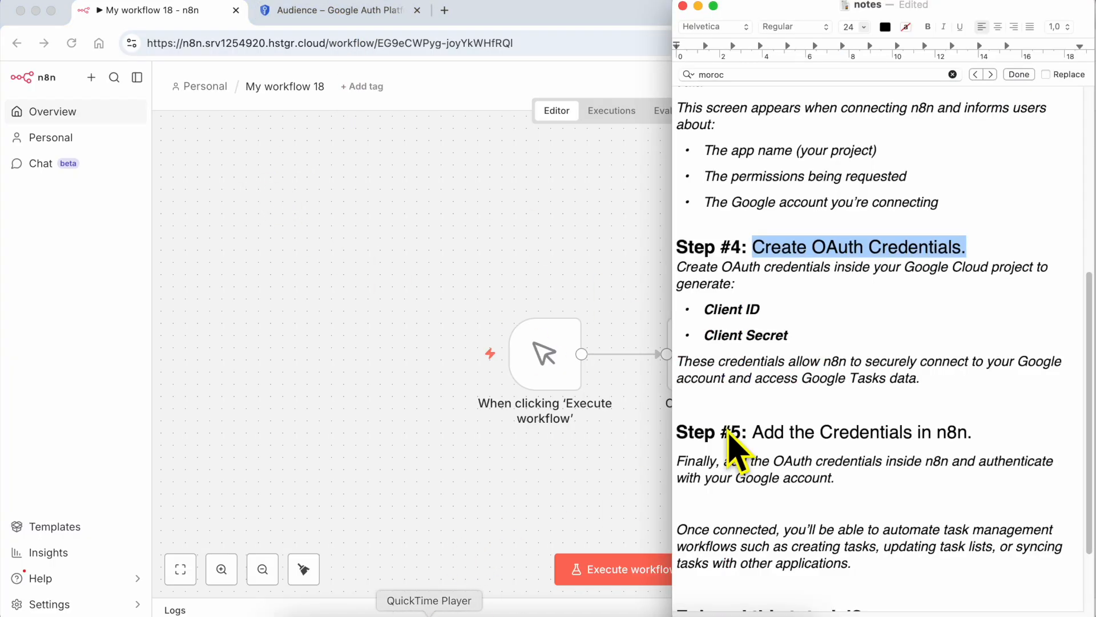
pyautogui.scroll(-4, 783, 441)
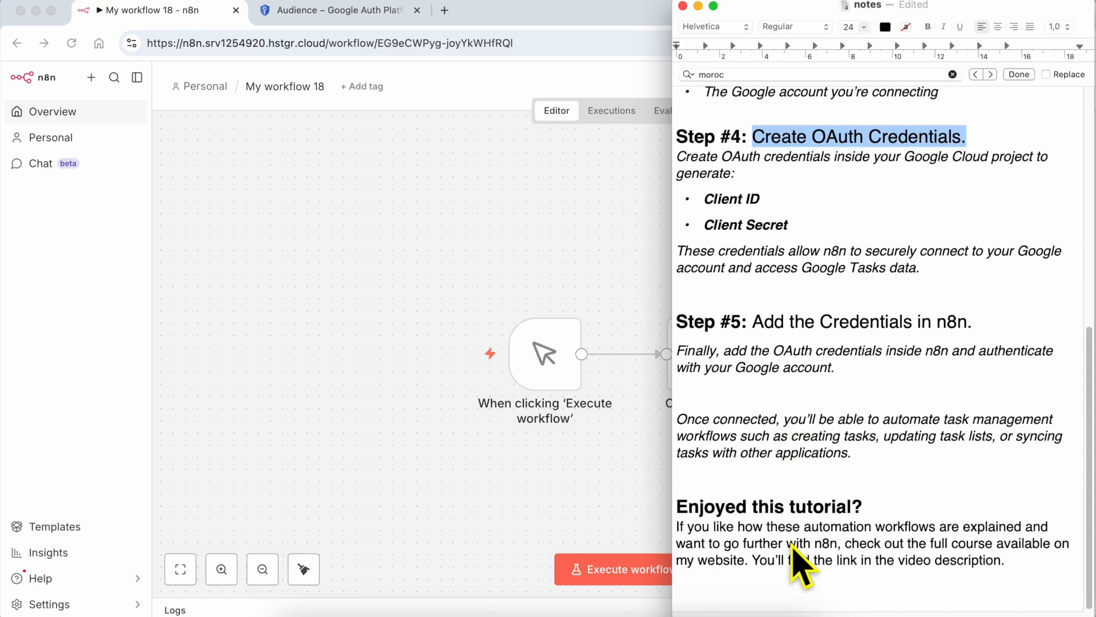
pyautogui.tripleClick(792, 549)
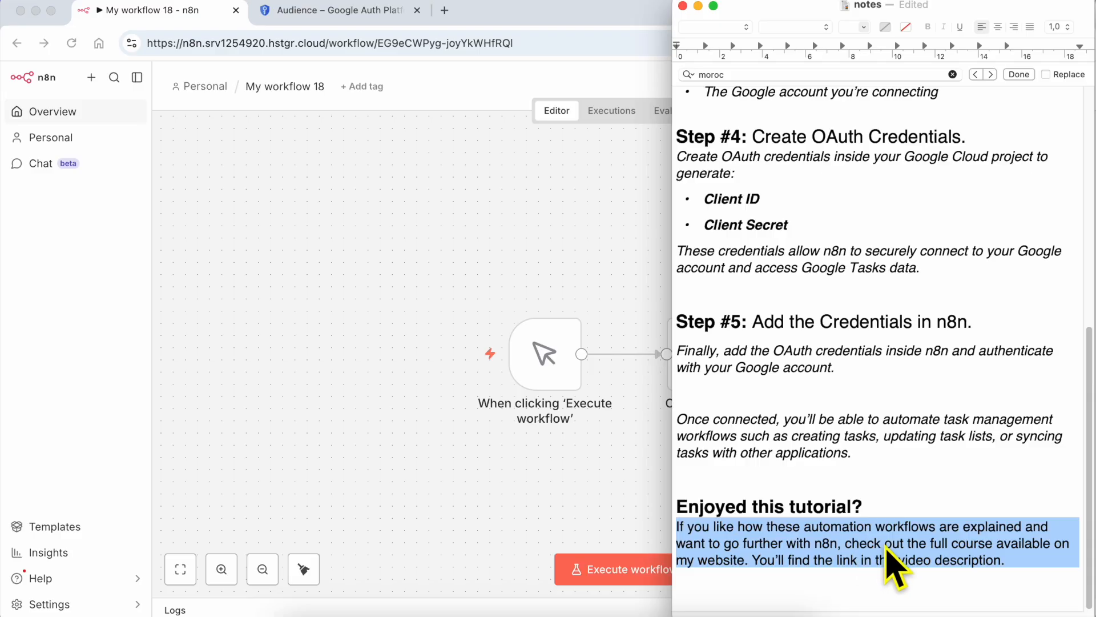
pyautogui.moveTo(1019, 578); pyautogui.dragTo(753, 564)
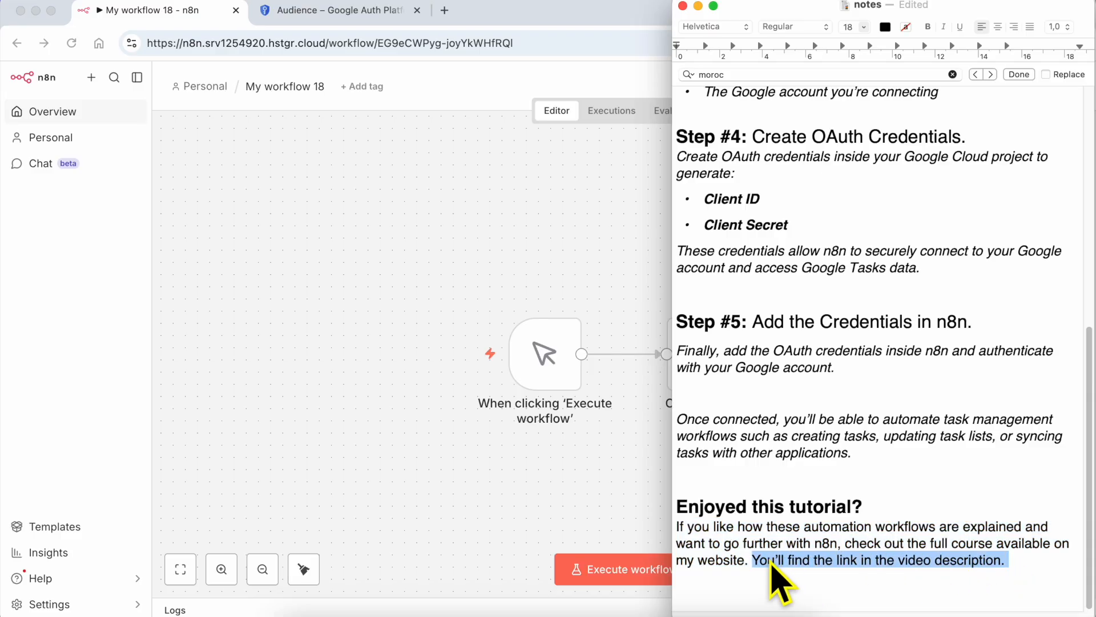
pyautogui.click(408, 317)
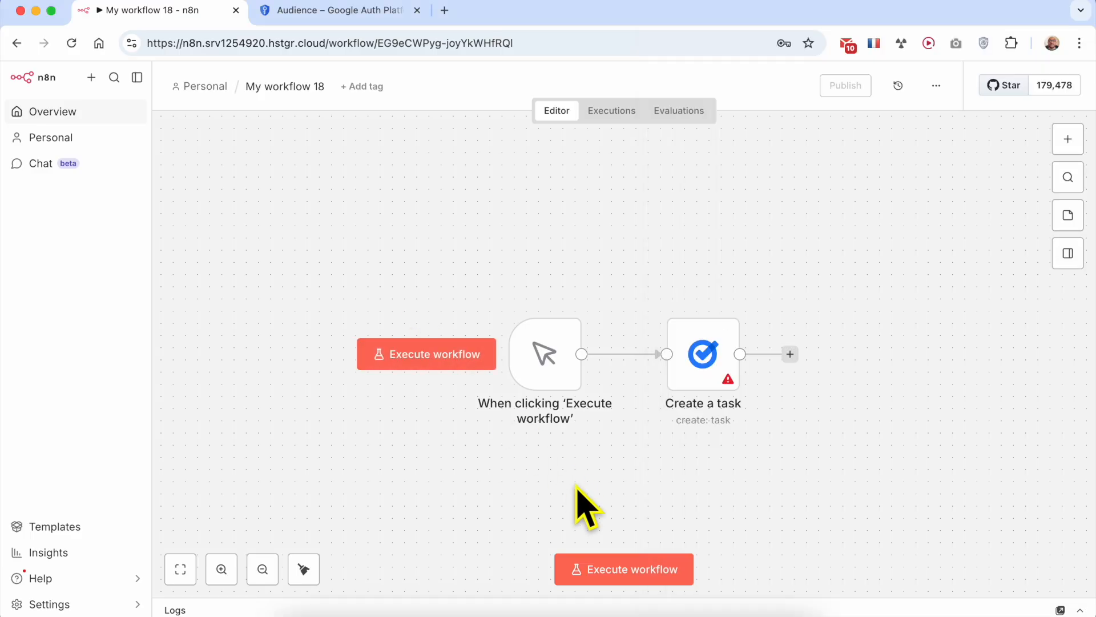
# - Configure the Create a task node with the Google Tasks account credential, resource Task, operation Create and task list My Tasks
pyautogui.doubleClick(710, 371)
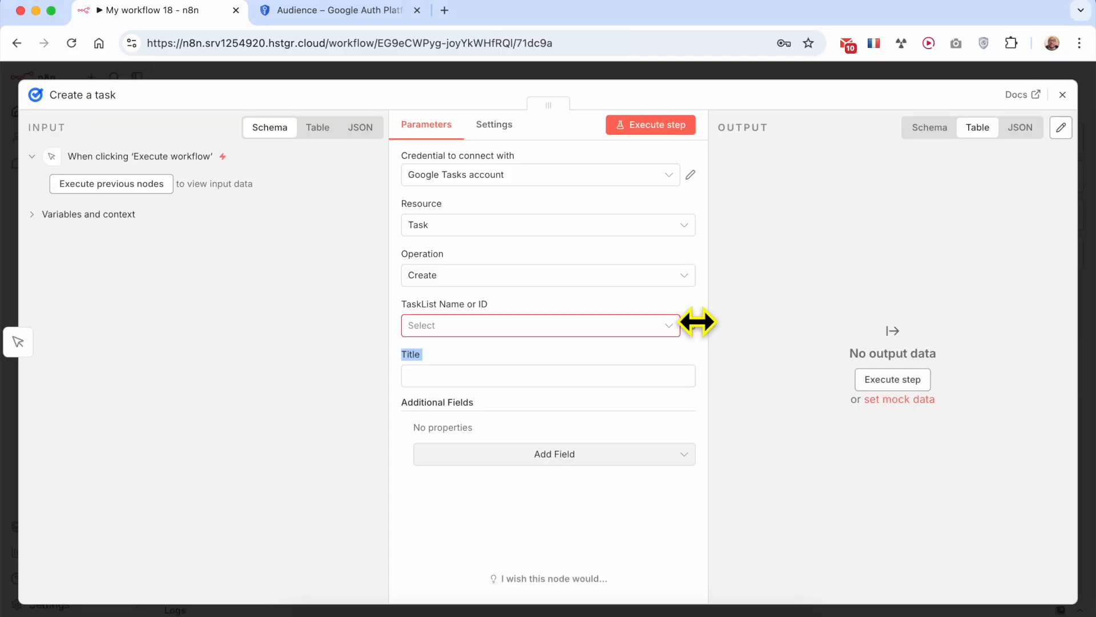
pyautogui.click(502, 177)
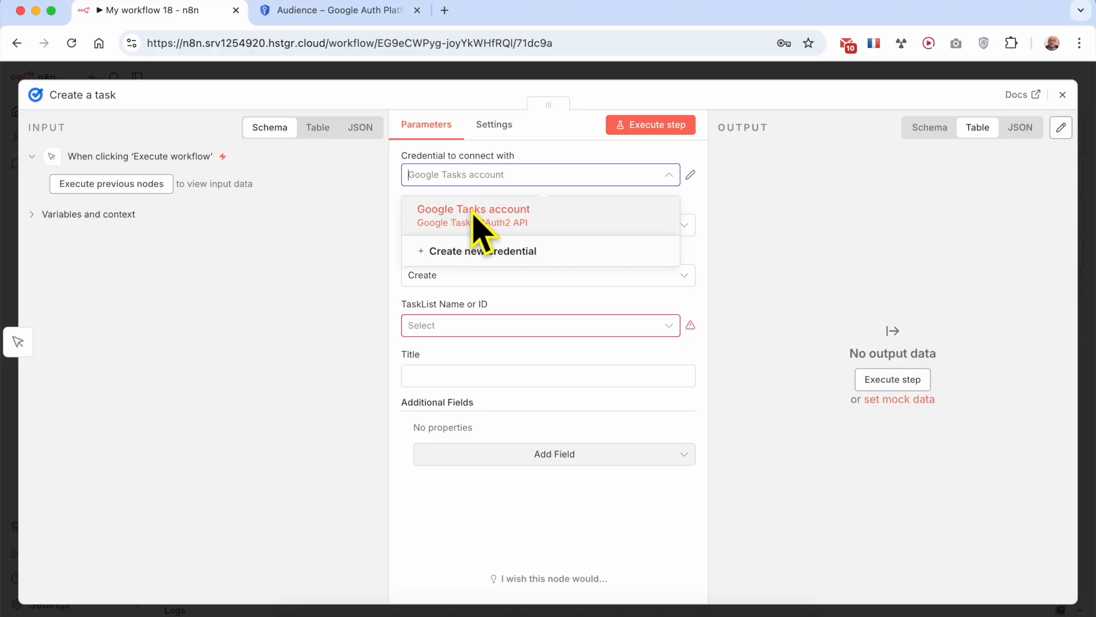
pyautogui.click(489, 223)
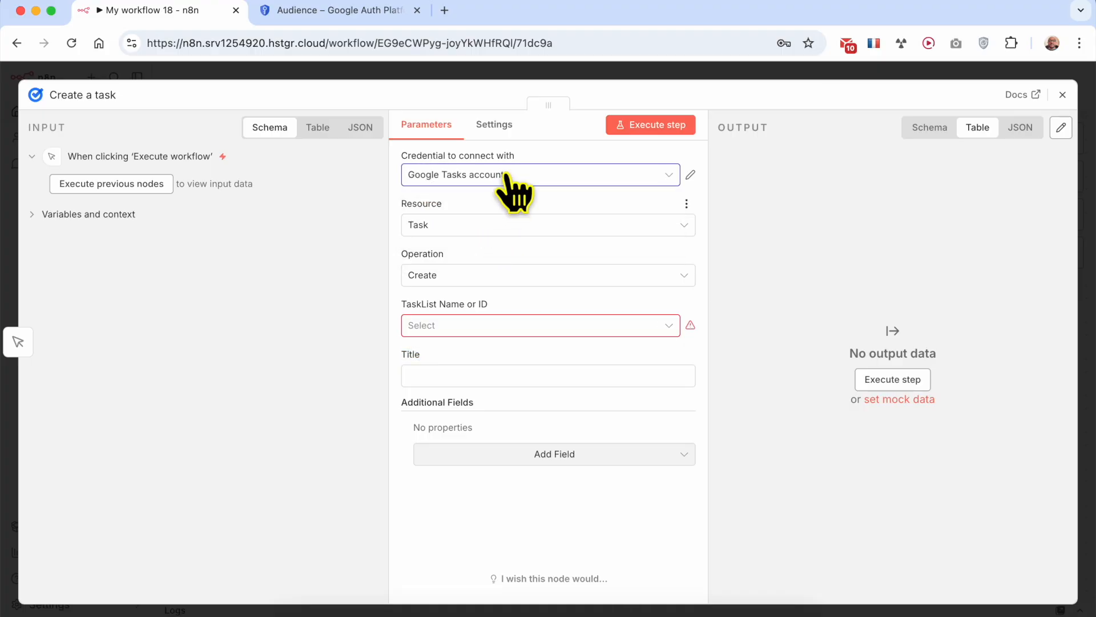
pyautogui.click(454, 227)
pyautogui.click(449, 264)
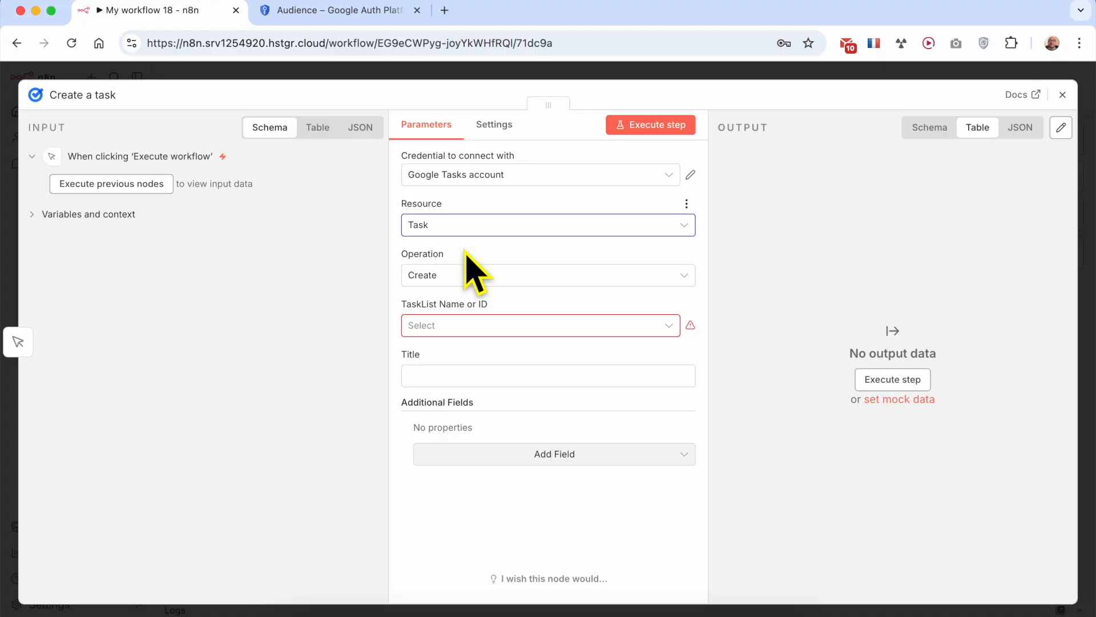
pyautogui.click(448, 275)
pyautogui.click(469, 318)
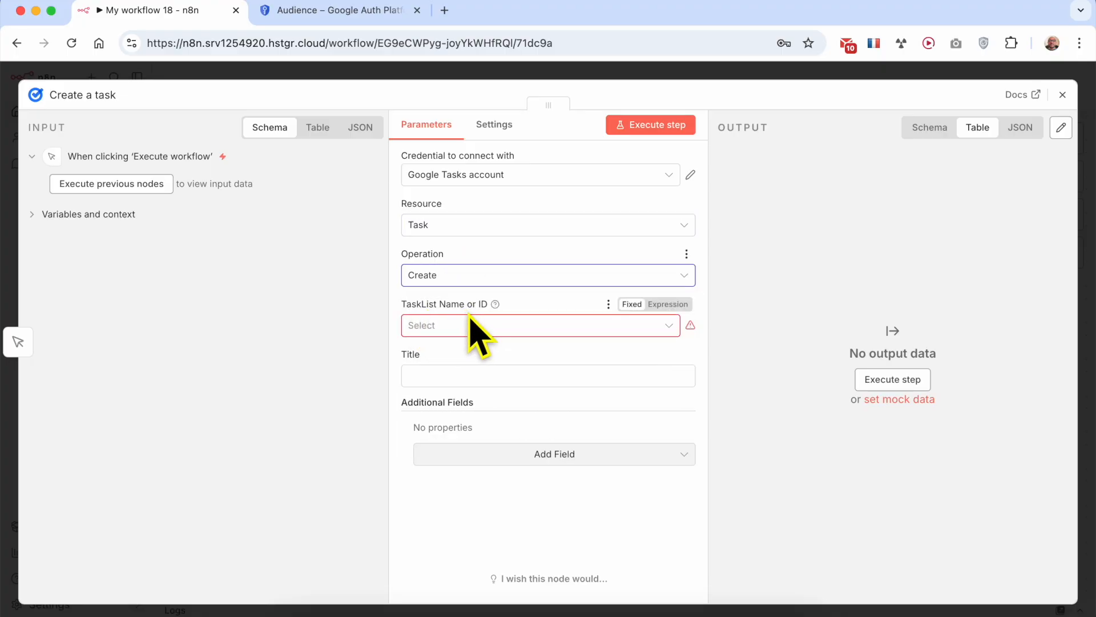
pyautogui.click(480, 329)
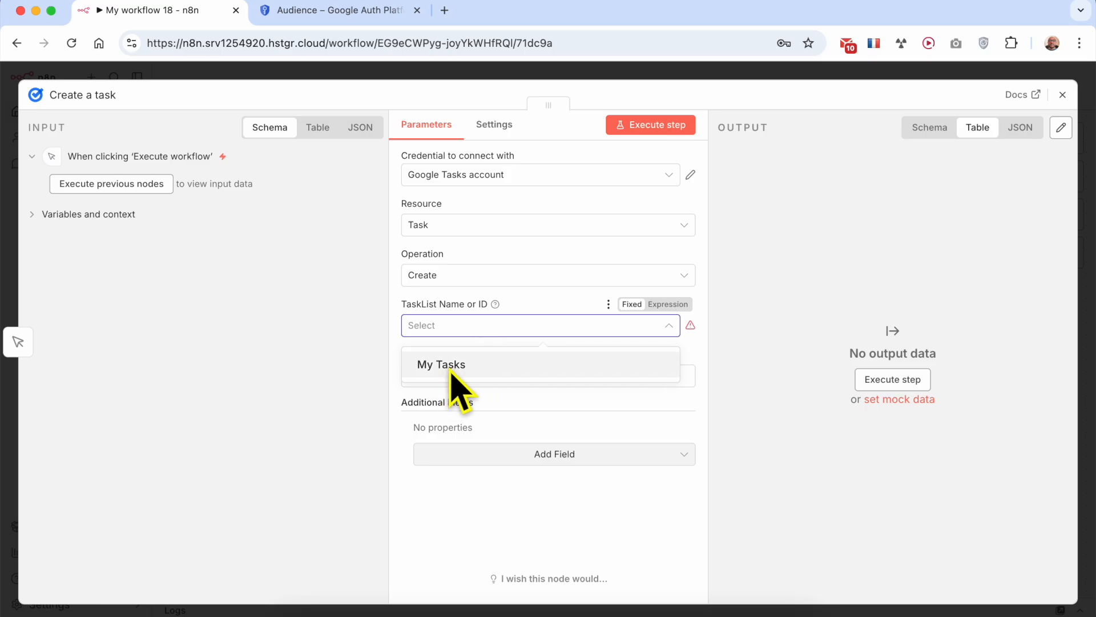
pyautogui.click(468, 371)
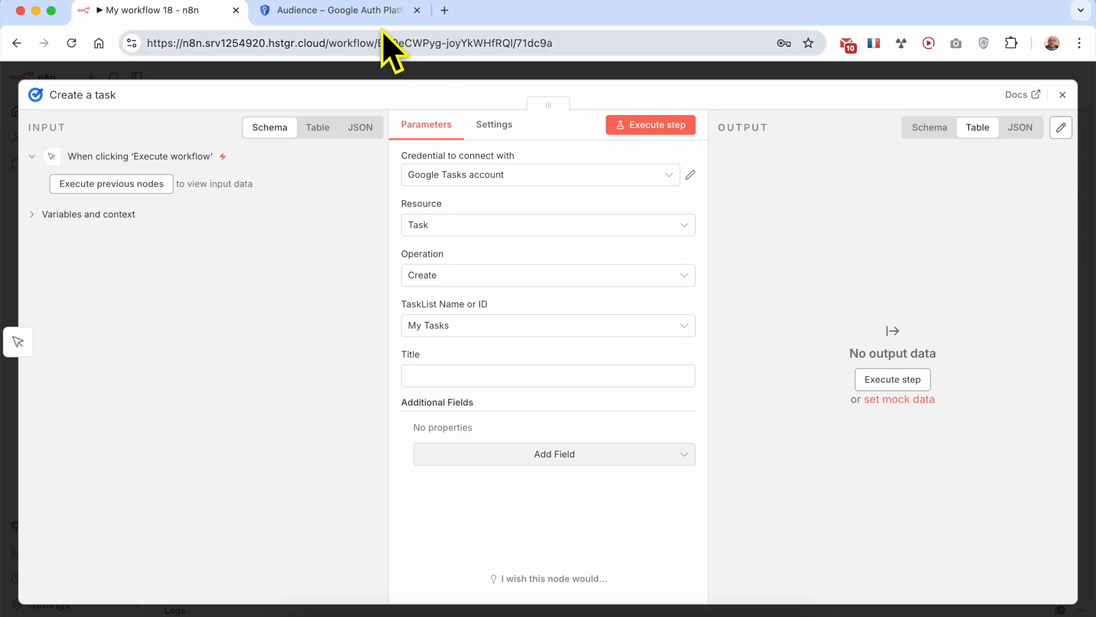
# - Search the web for "tasks gogole" in a new browser tab and open the Google Tasks site from the results
pyautogui.click(355, 43)
pyautogui.write('tas')
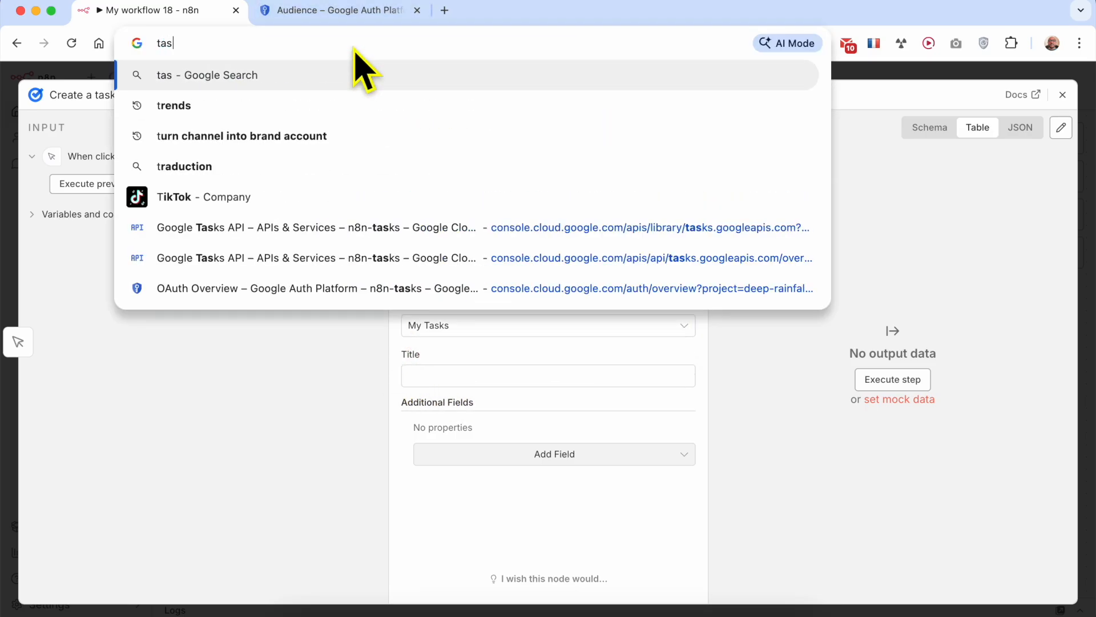
pyautogui.write('ks gogole')
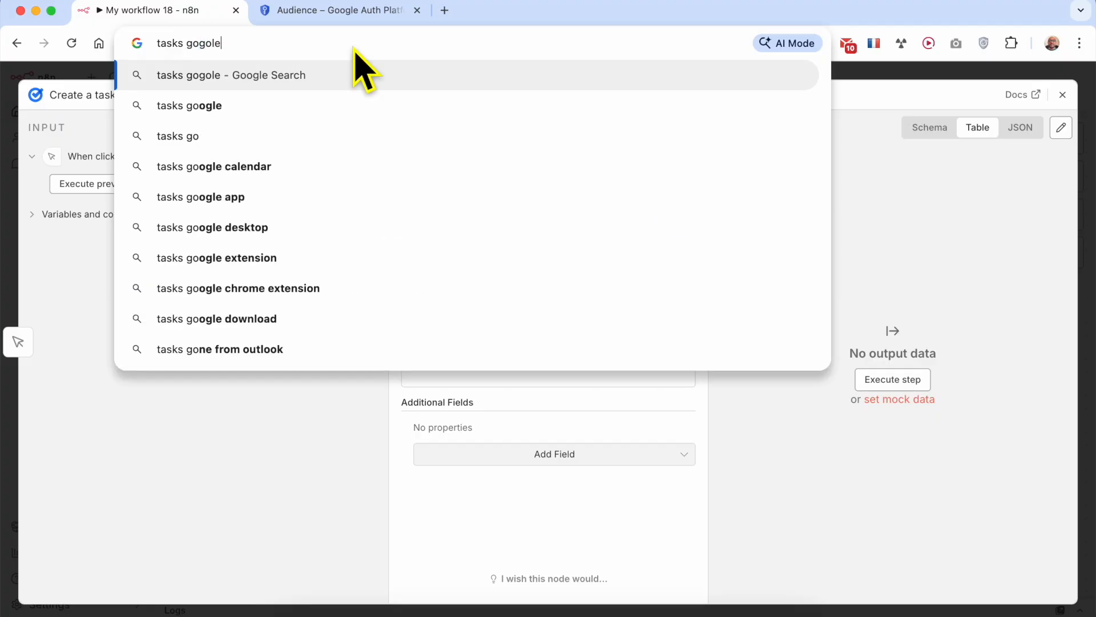
pyautogui.press('super+Return')
pyautogui.click(464, 14)
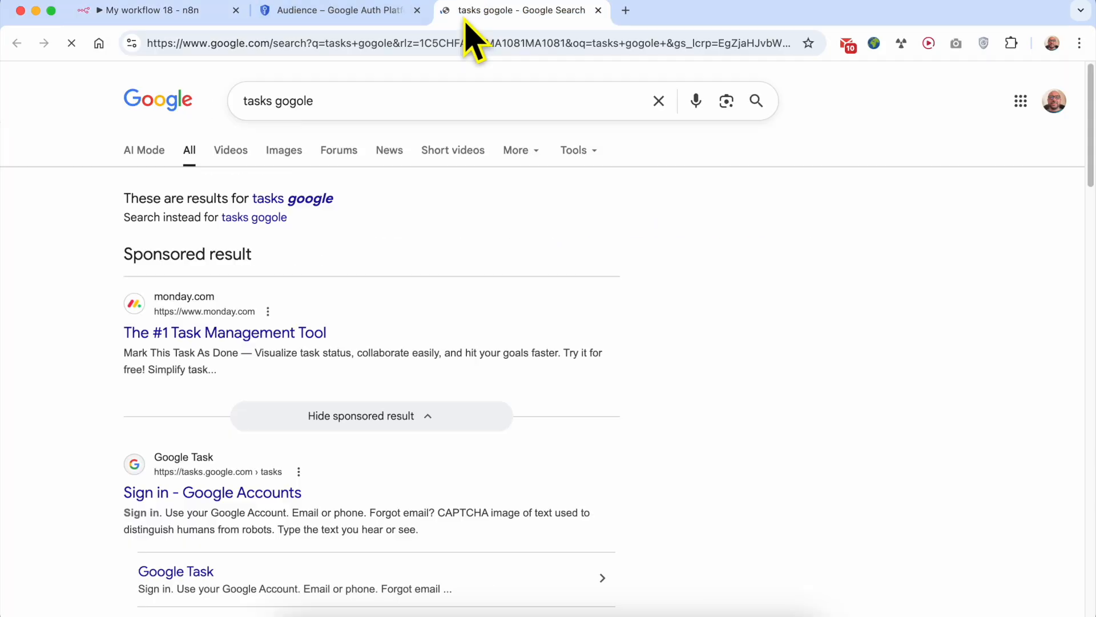
pyautogui.click(212, 493)
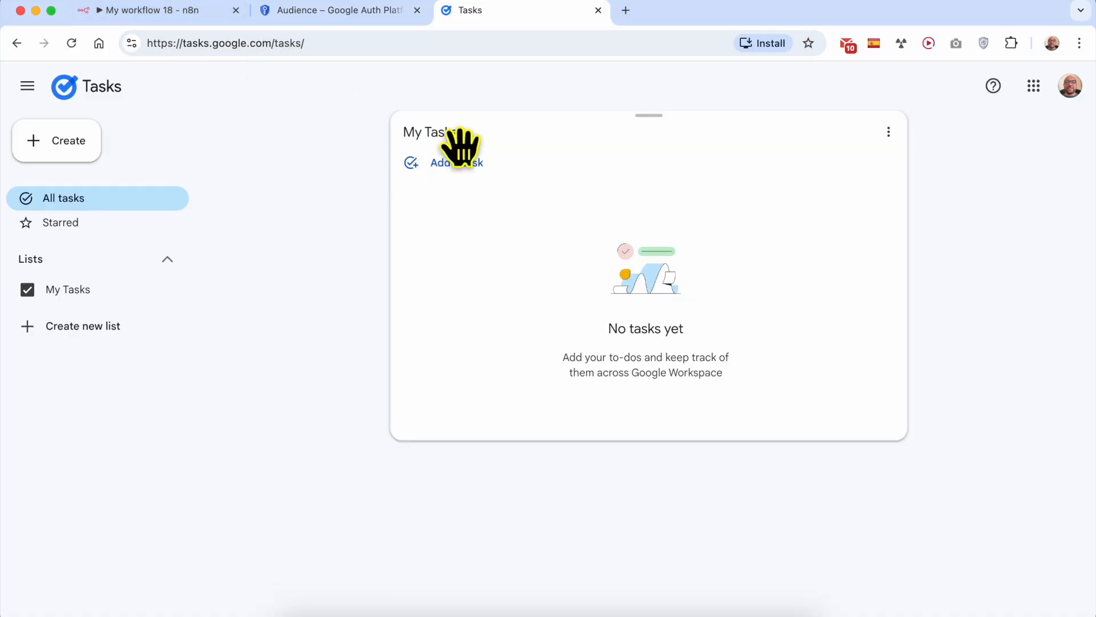
# - Return to the n8n workflow, select My Tasks as the task list and set the task title to "shopping task"
pyautogui.click(171, 16)
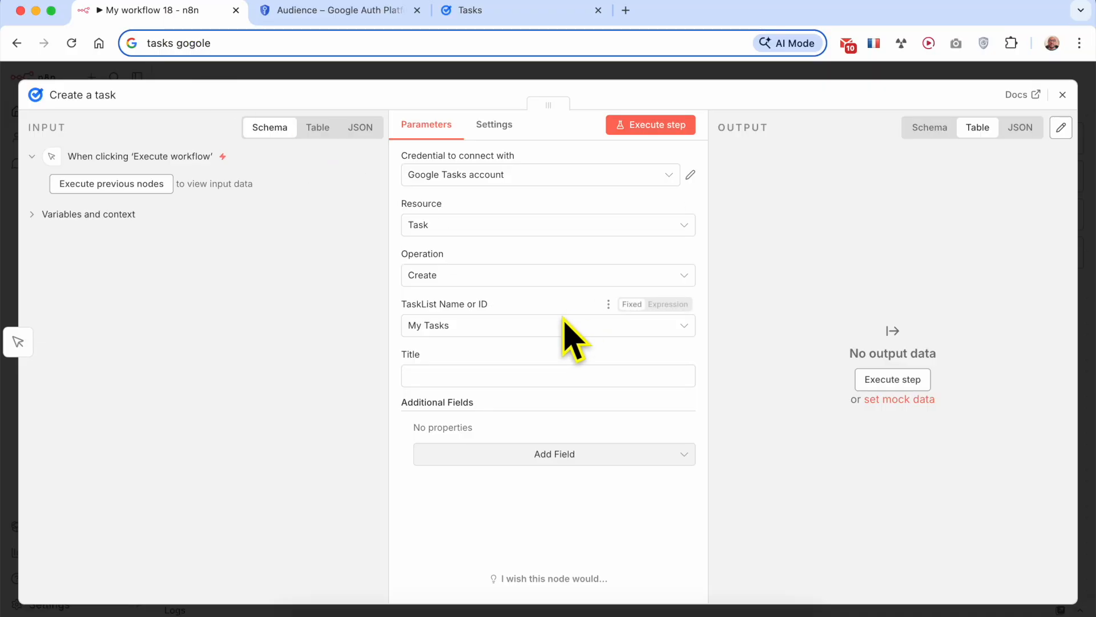
pyautogui.click(465, 325)
pyautogui.click(467, 359)
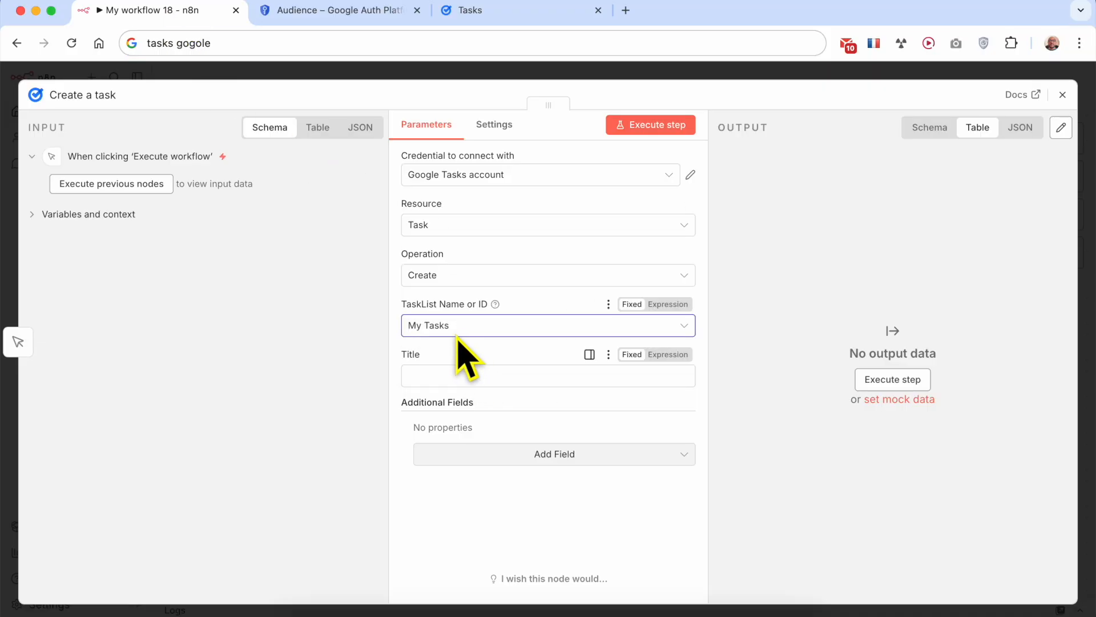
pyautogui.click(448, 381)
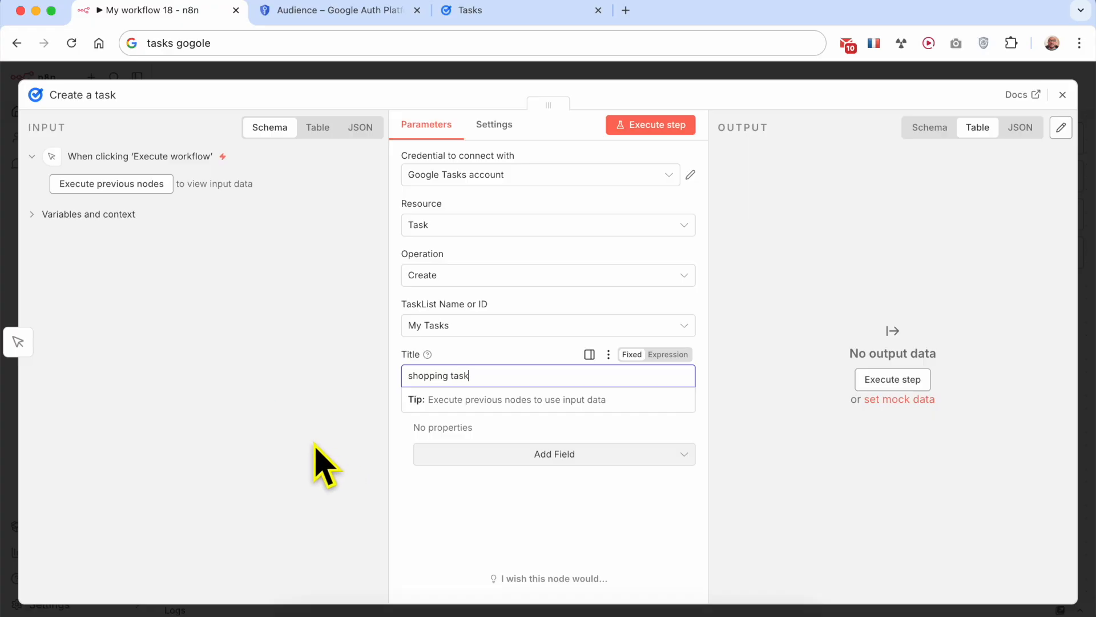
pyautogui.click(317, 465)
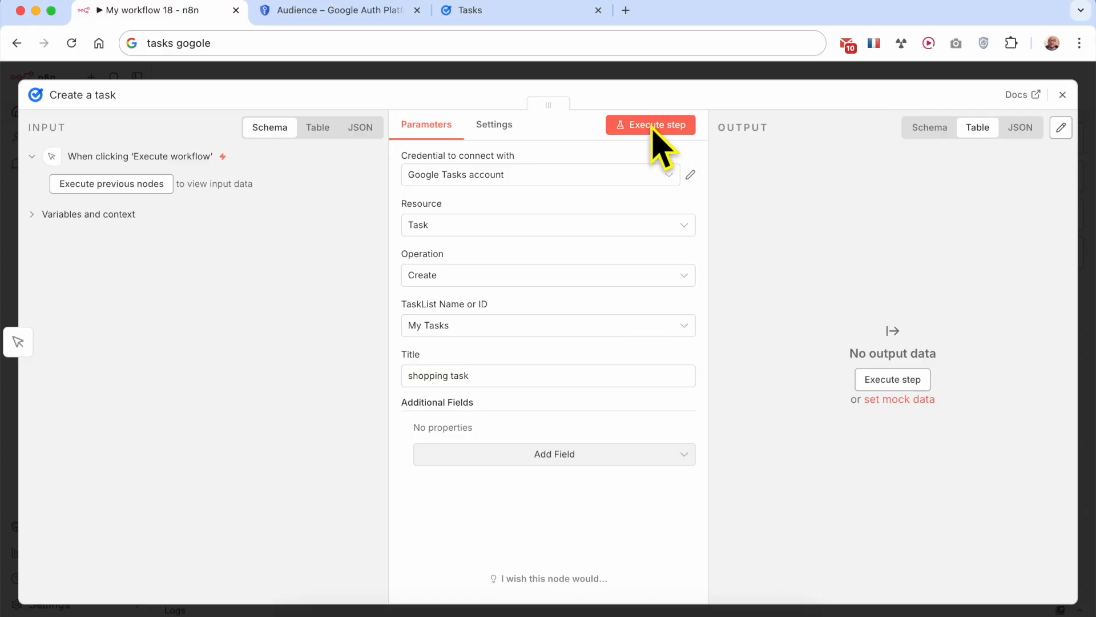
# - Close the Create a task node and execute the workflow from its manual trigger
pyautogui.click(1063, 95)
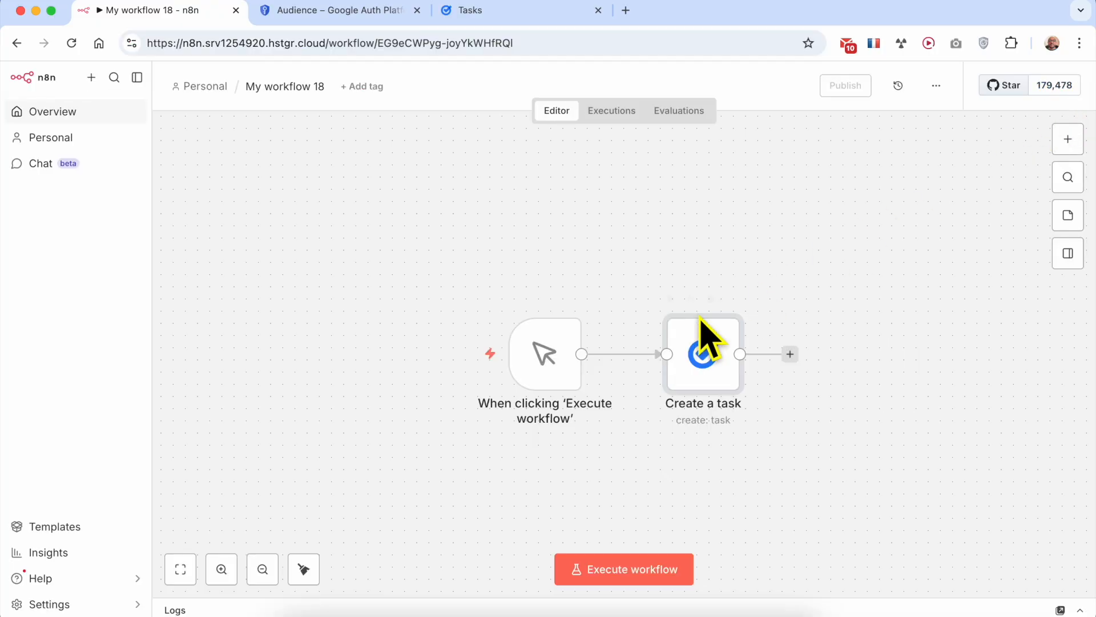
pyautogui.moveTo(482, 392)
pyautogui.click(455, 357)
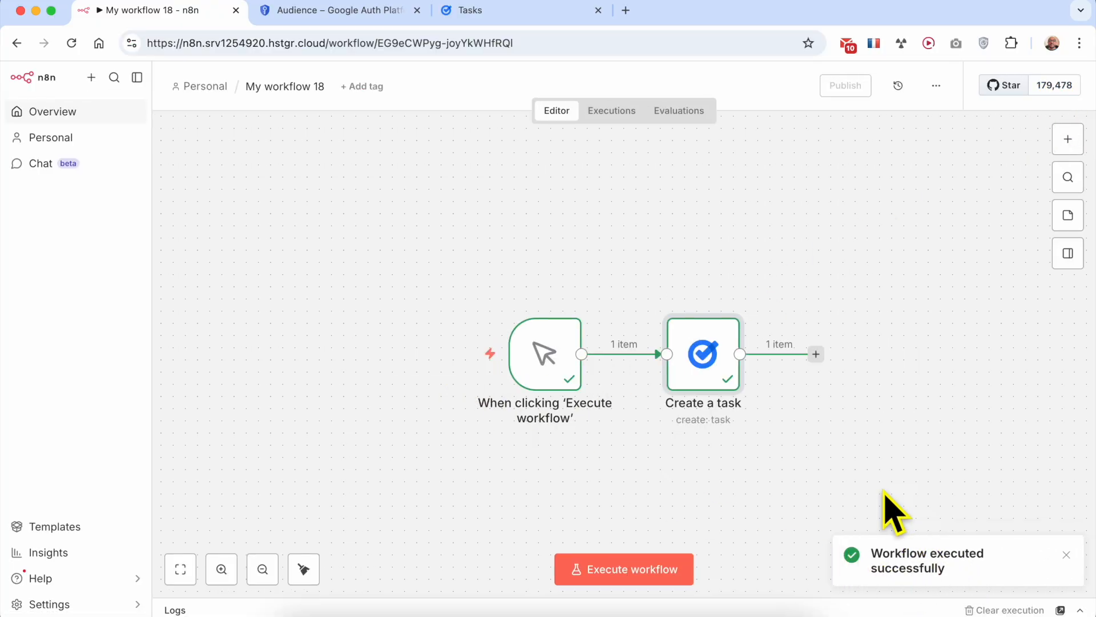
# - Check the My Tasks list in Google Tasks for the shopping task, and open the TextEdit tutorial notes over the n8n workflow
pyautogui.click(536, 16)
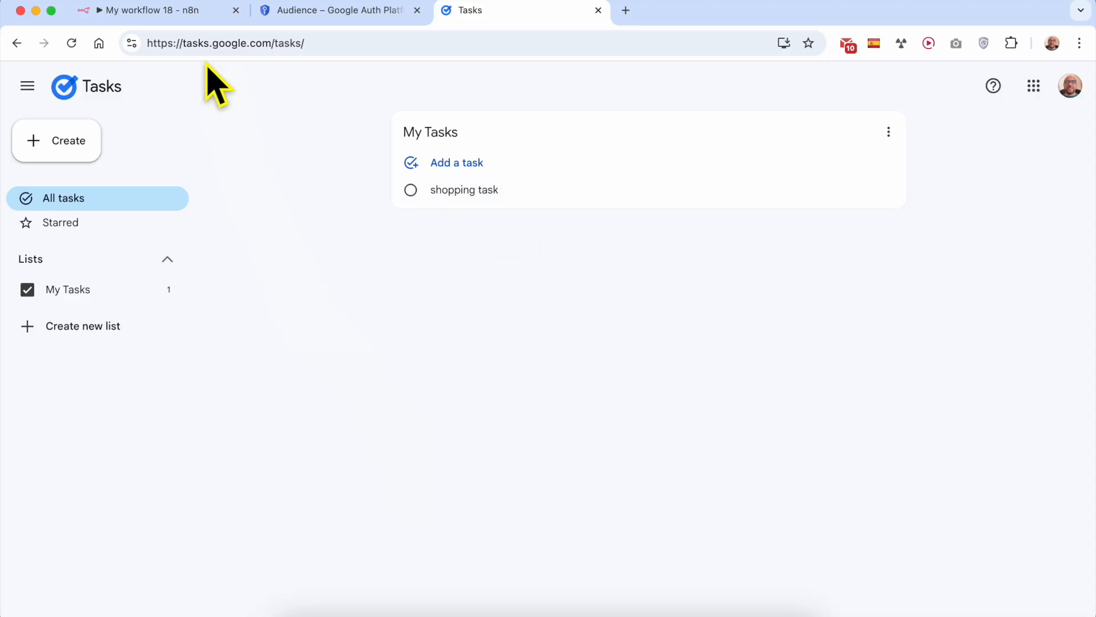
pyautogui.click(188, 10)
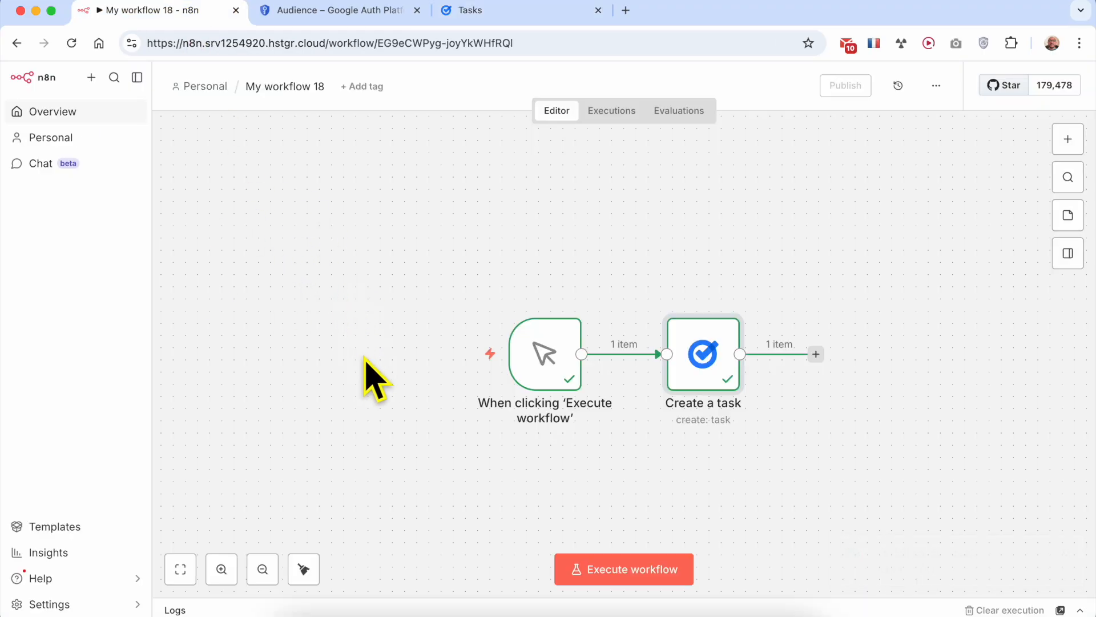
pyautogui.moveTo(379, 392)
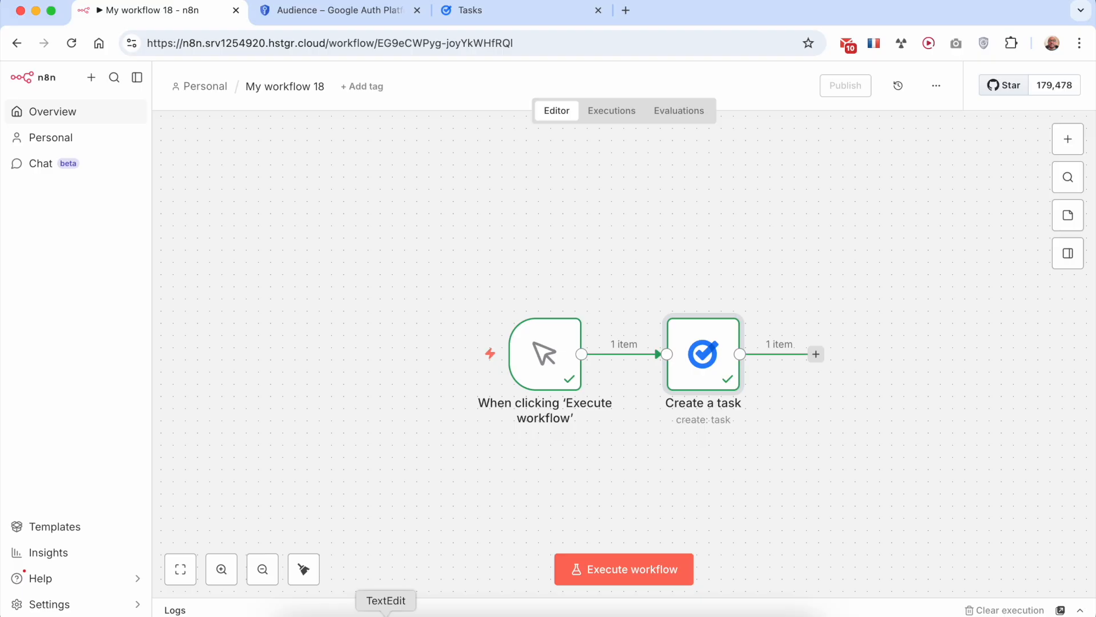
pyautogui.click(386, 611)
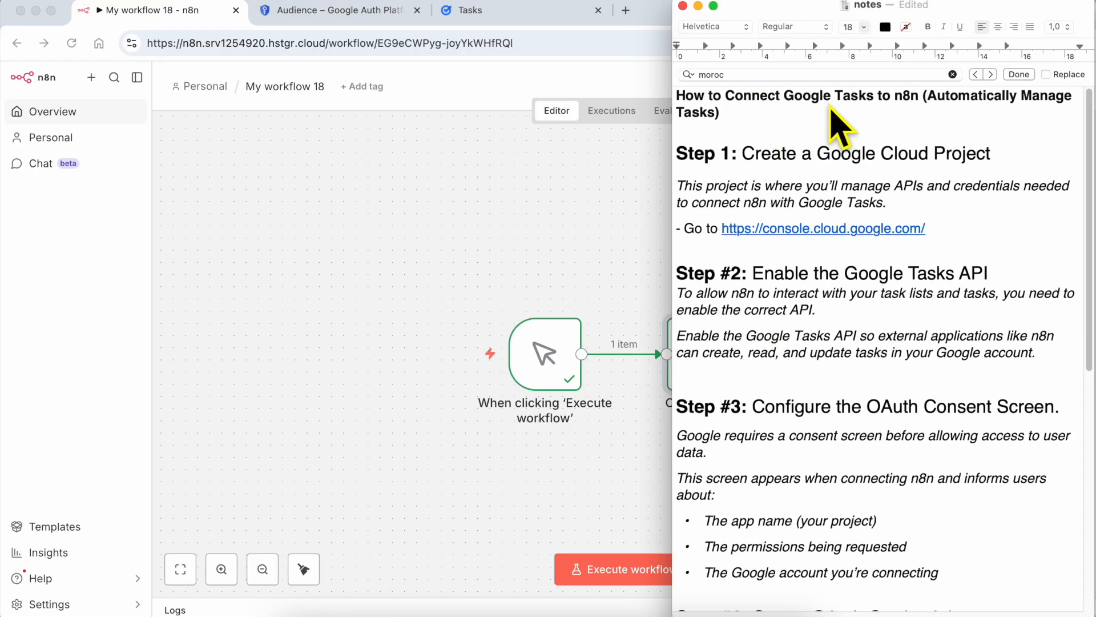